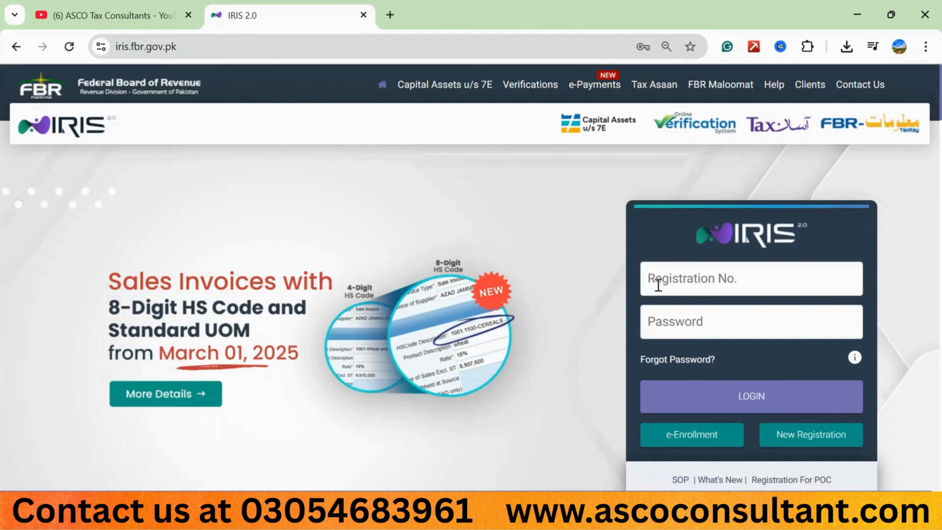
Step: Fill in the saved registration number and password and log in to the tax portal
click(658, 286)
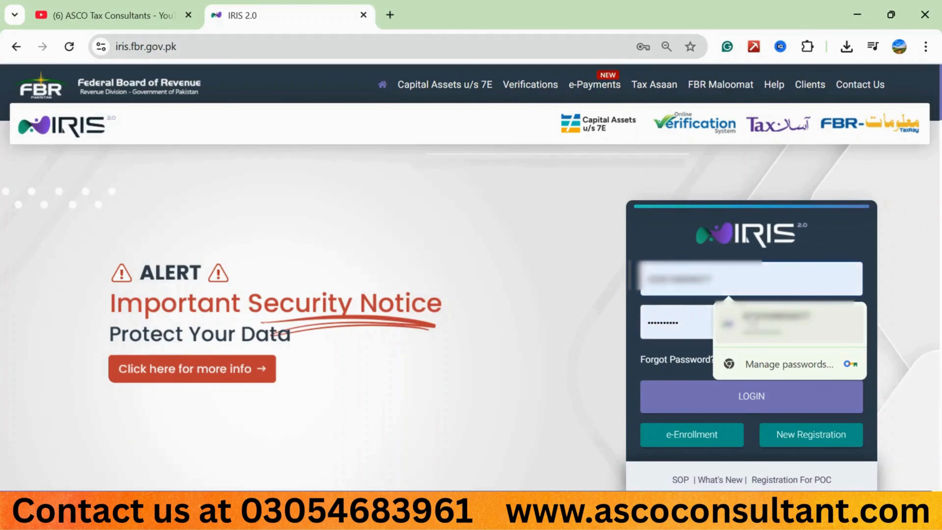
click(790, 322)
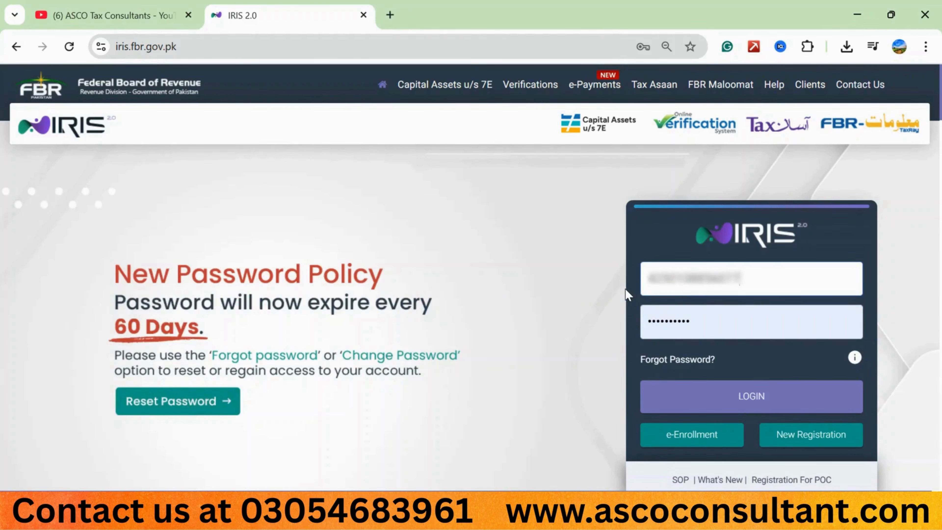
click(709, 394)
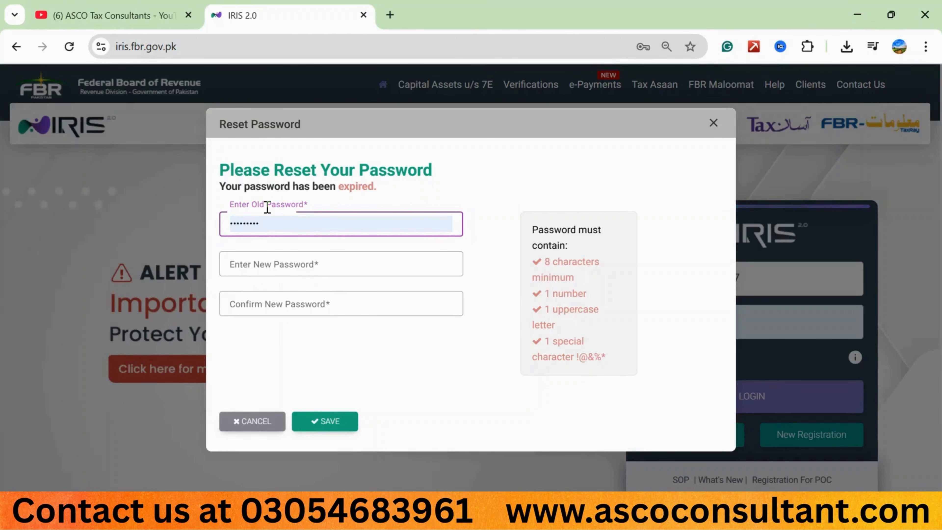
Step: Enter a new account password meeting the listed requirements in the password reset form
click(230, 271)
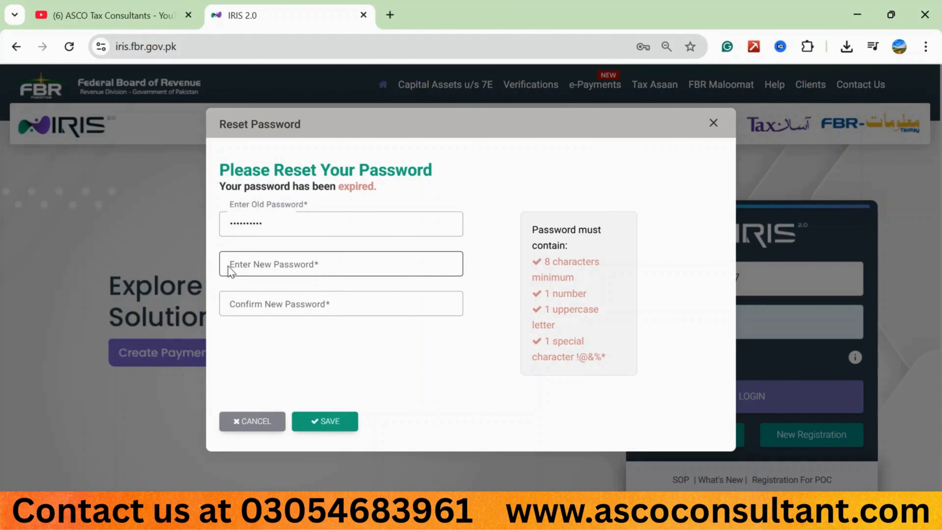
click(257, 264)
key(Caps_Lock)
text(•)
key(Caps_Lock)
text(•••••)
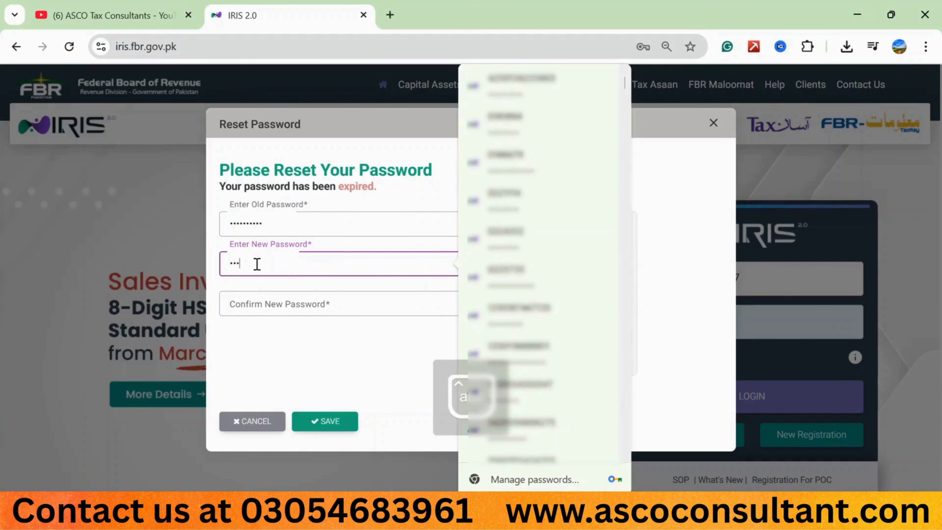
text(•••)
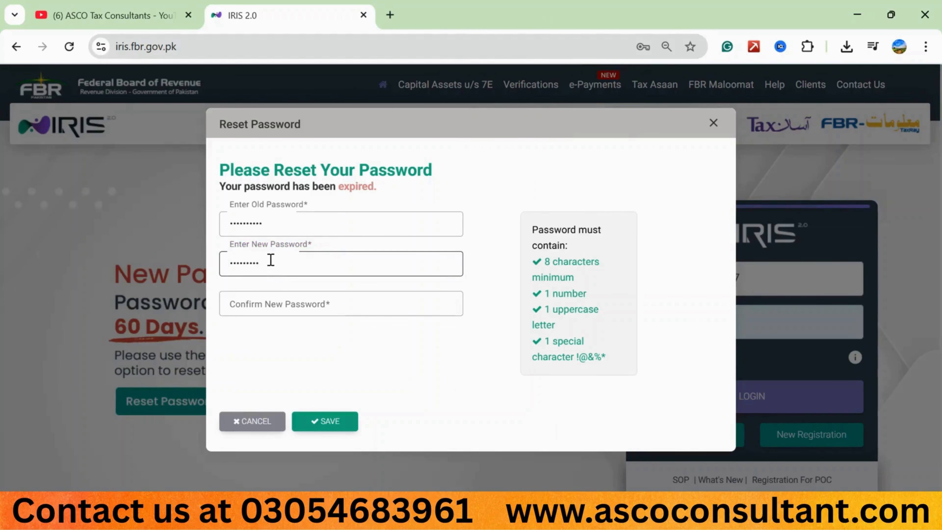
Step: Repeat the new account password in the confirmation field and save the password reset
click(227, 305)
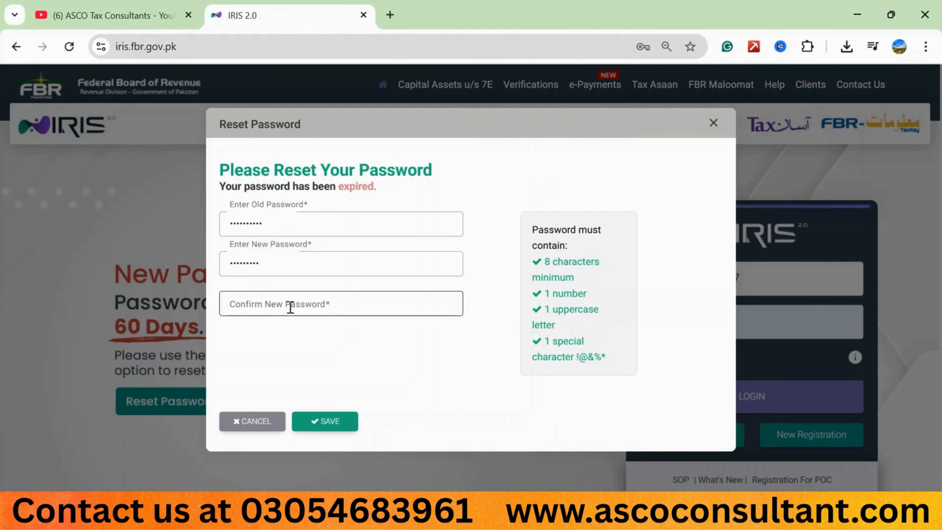
click(258, 256)
click(251, 309)
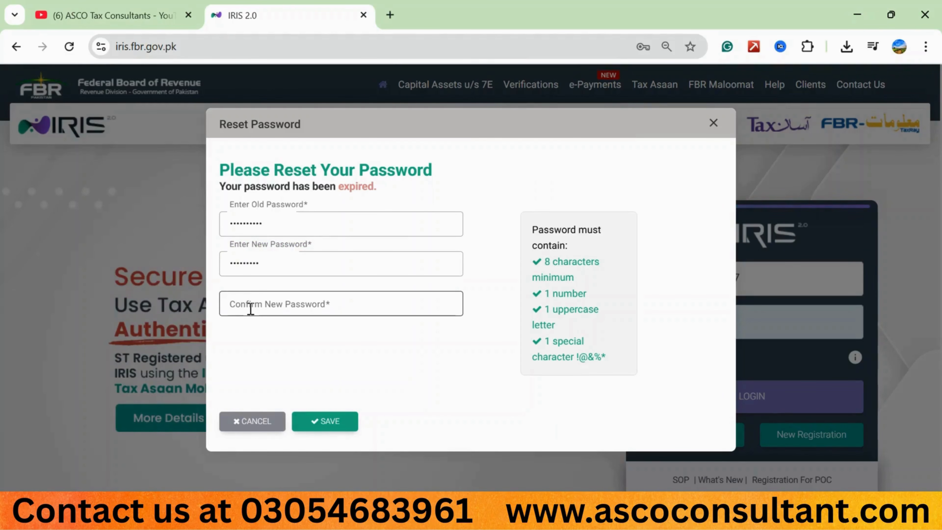
click(250, 309)
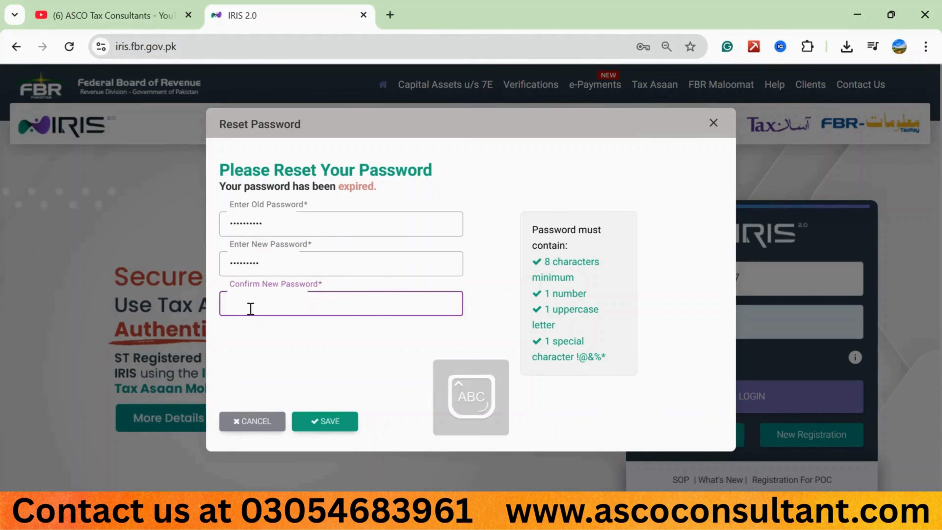
text(•••••••••)
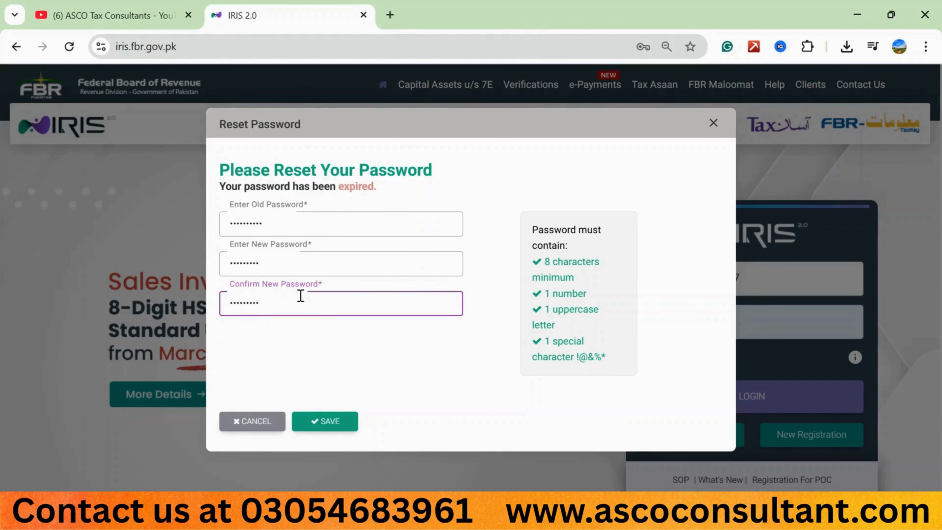
click(326, 423)
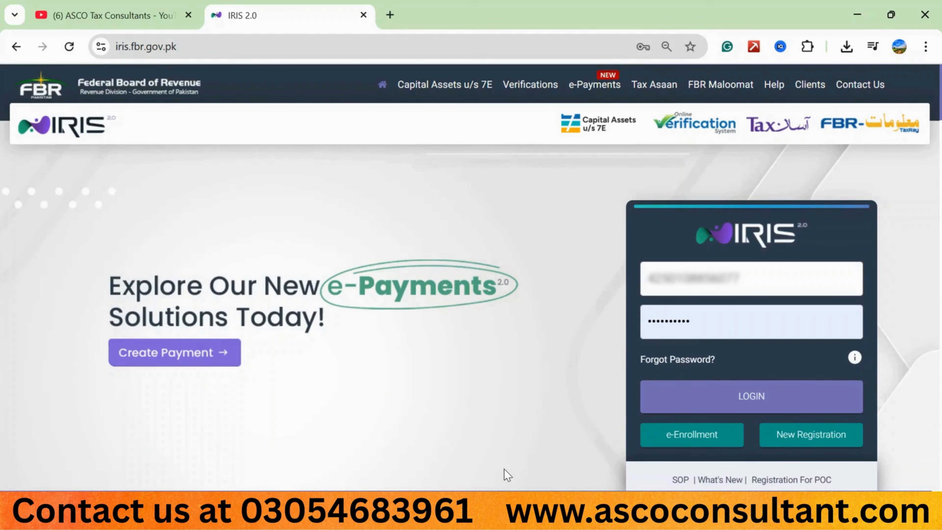
Step: Replace the saved login password with the new account password and log in
click(708, 318)
text(•••••••••)
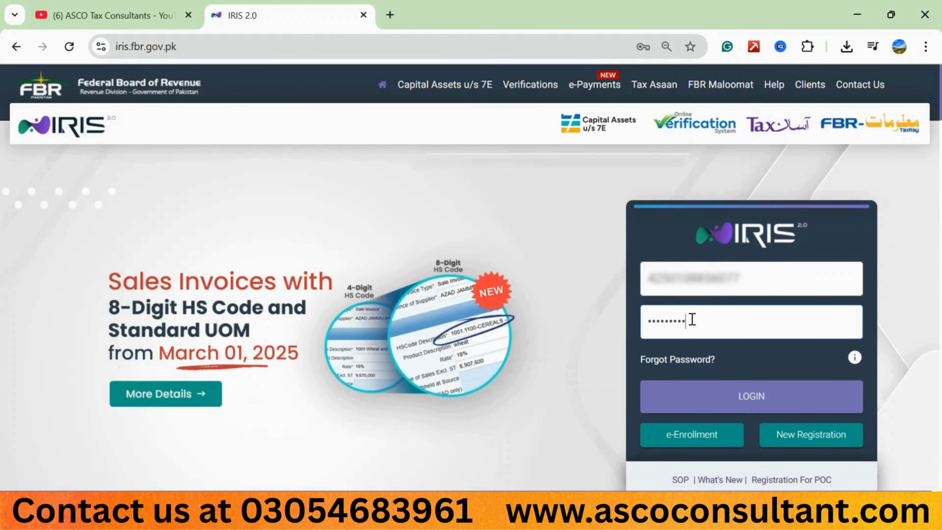
click(707, 400)
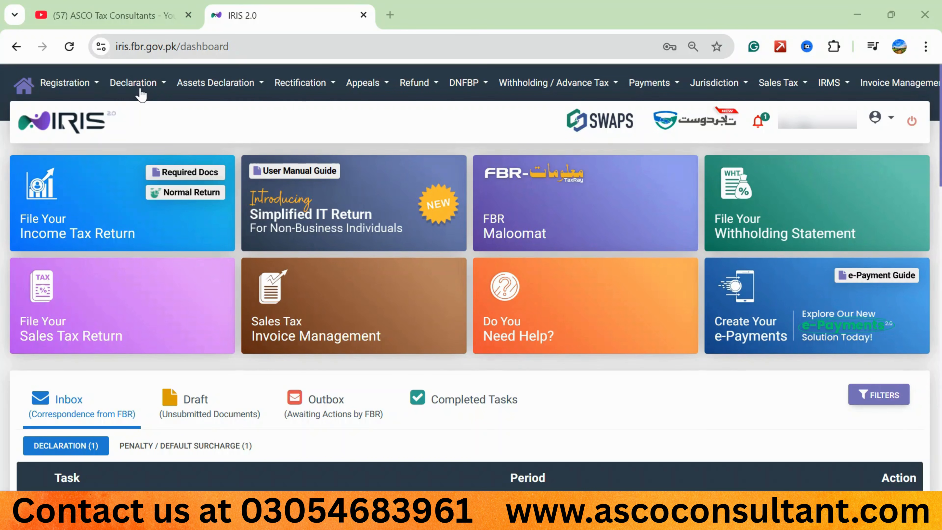
Step: Start an original return for a Non-Resident Pakistan-Origin Person Having no Source of Income in Pakistan, for tax period 01-Jul-2024 - 30-Jun-2025
click(164, 85)
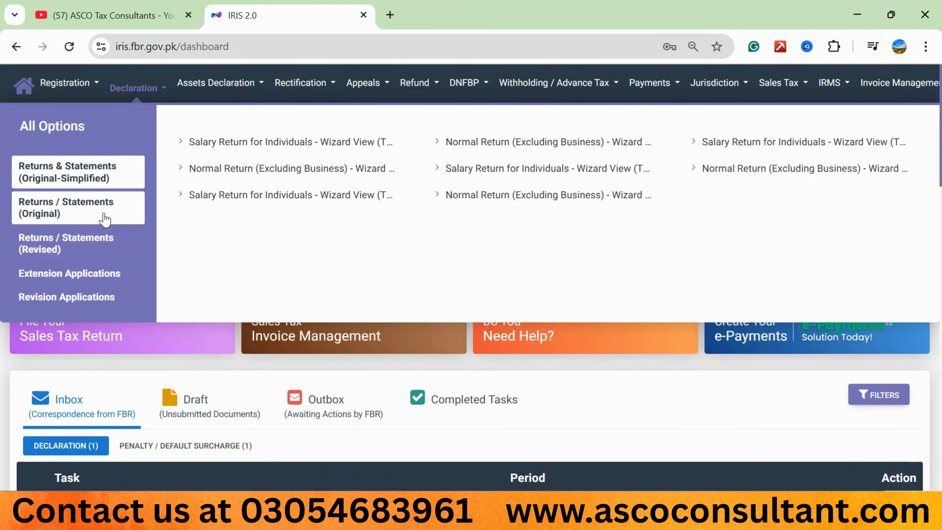
click(74, 216)
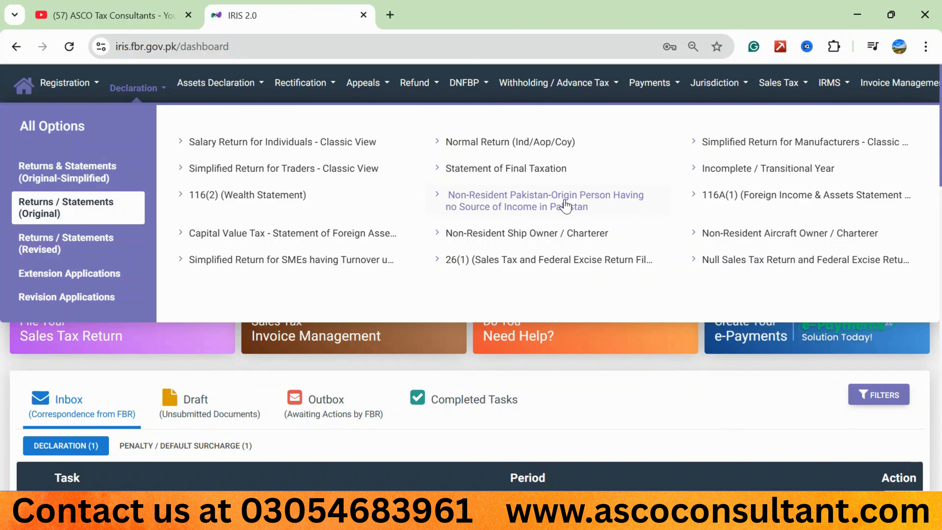
click(515, 208)
text(2025)
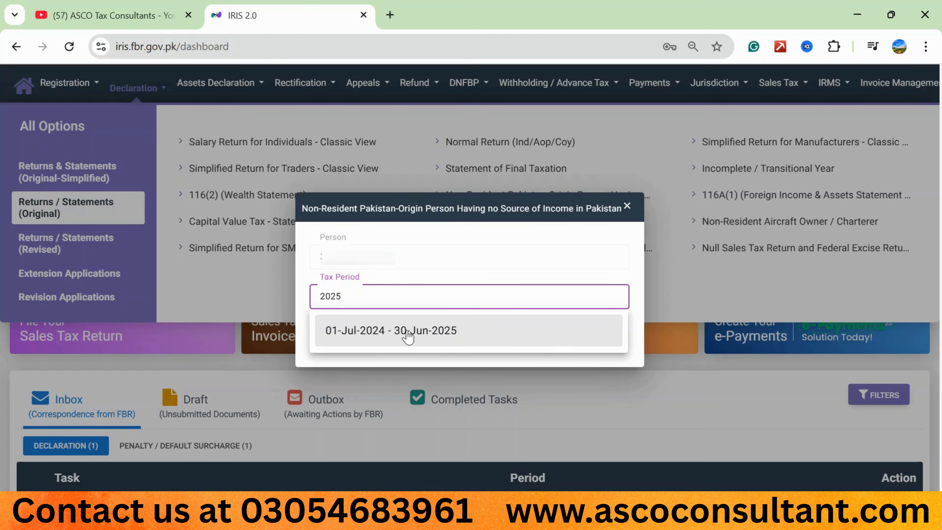
click(372, 341)
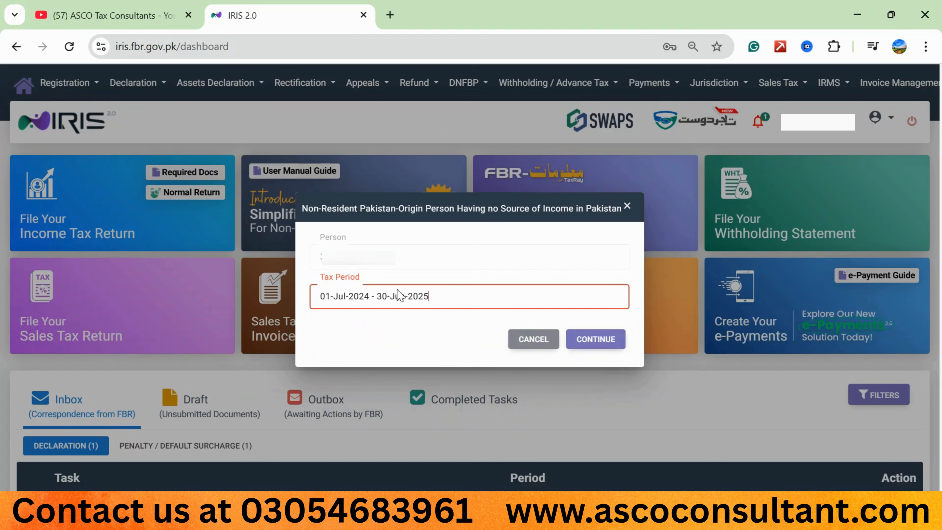
click(592, 338)
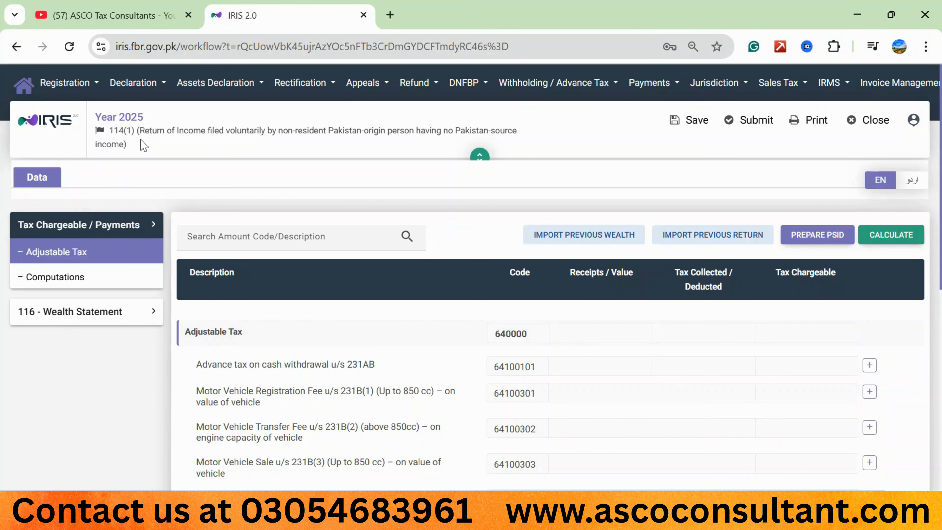
Step: Save the Year 2025 non-resident return and look through its Adjustable Tax entries
click(680, 130)
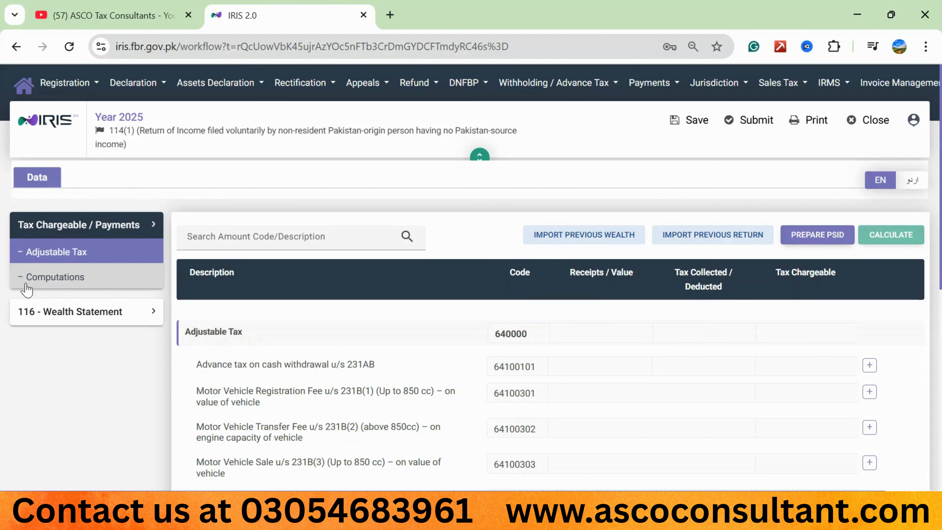
scroll(235, 252, down, 2)
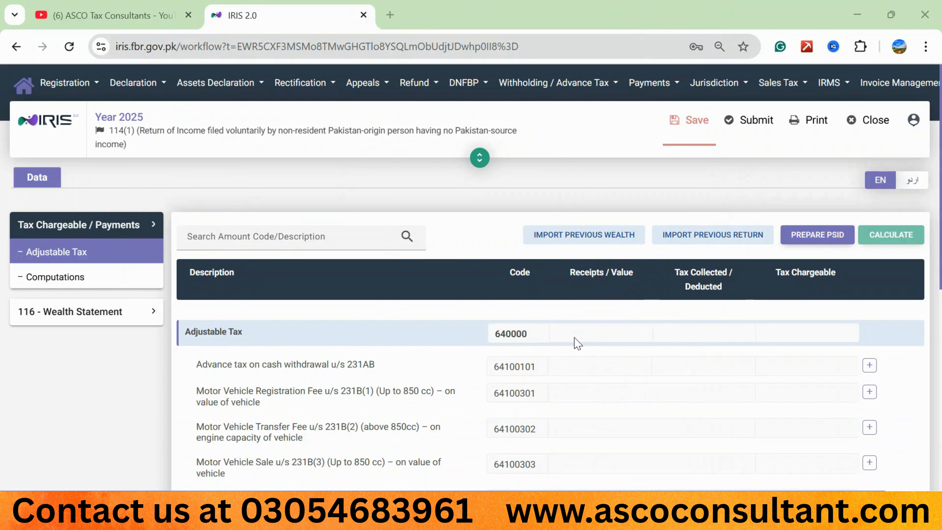
scroll(577, 343, down, 3)
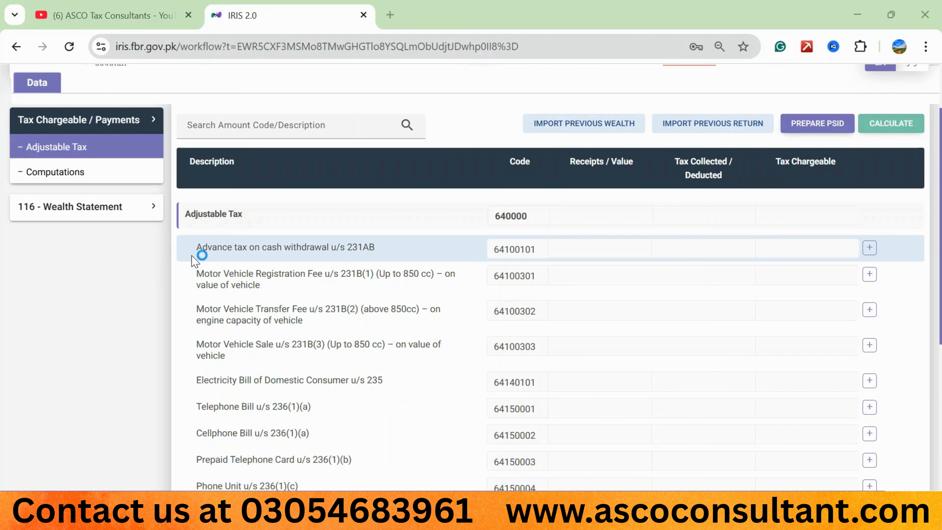
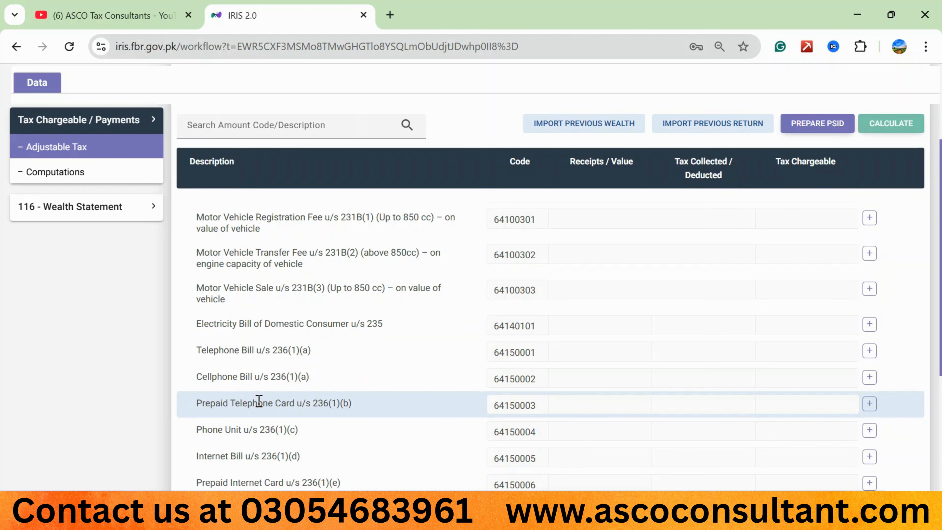
Step: Examine the Adjustable Tax entries, including the receipts and tax collected fields for Purchase / Transfer of Immovable Property u/s 236K
scroll(258, 432, down, 2)
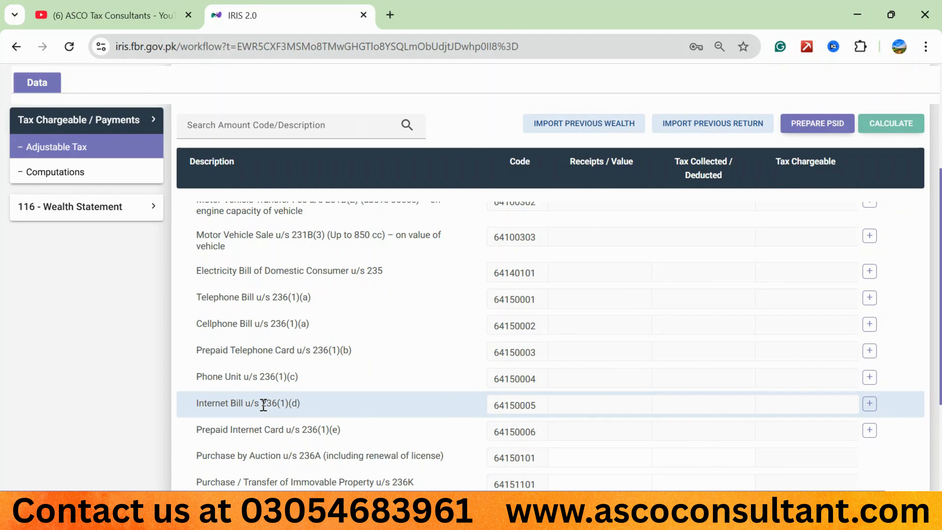
scroll(263, 404, down, 1)
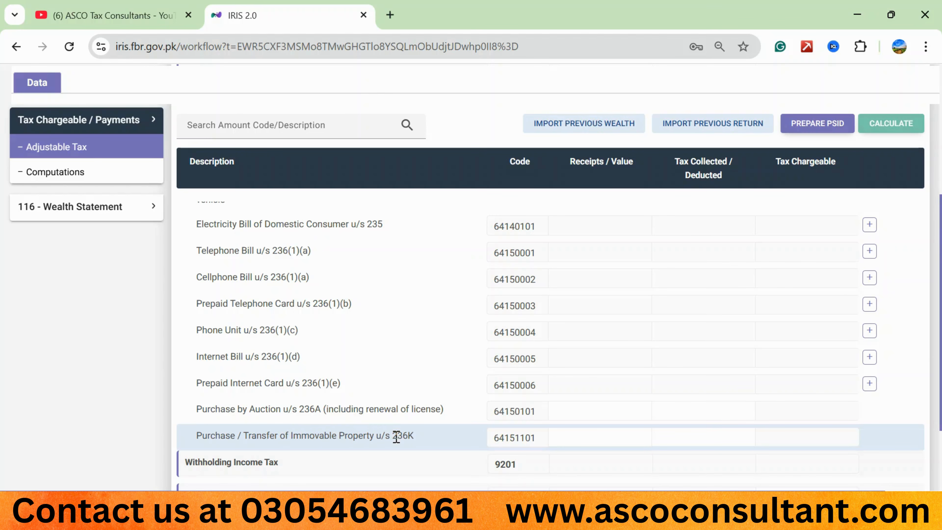
scroll(396, 437, up, 5)
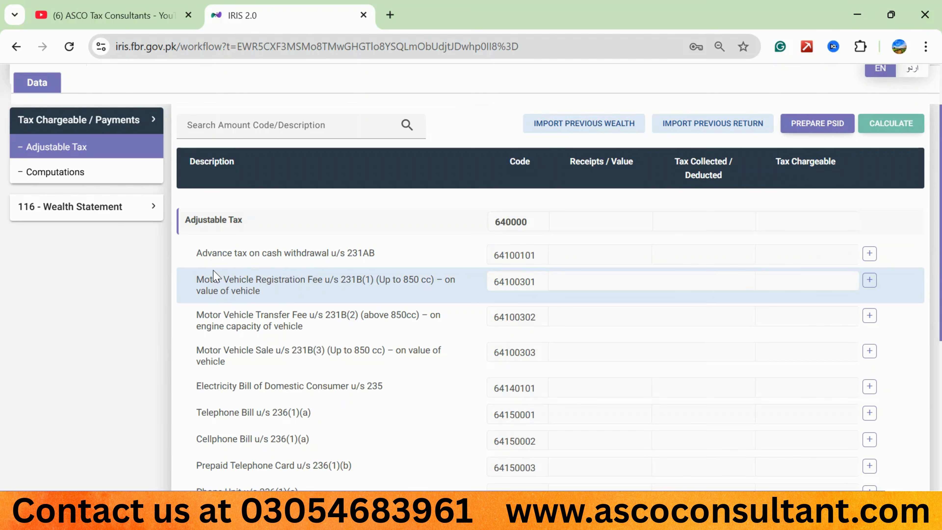
scroll(399, 295, down, 5)
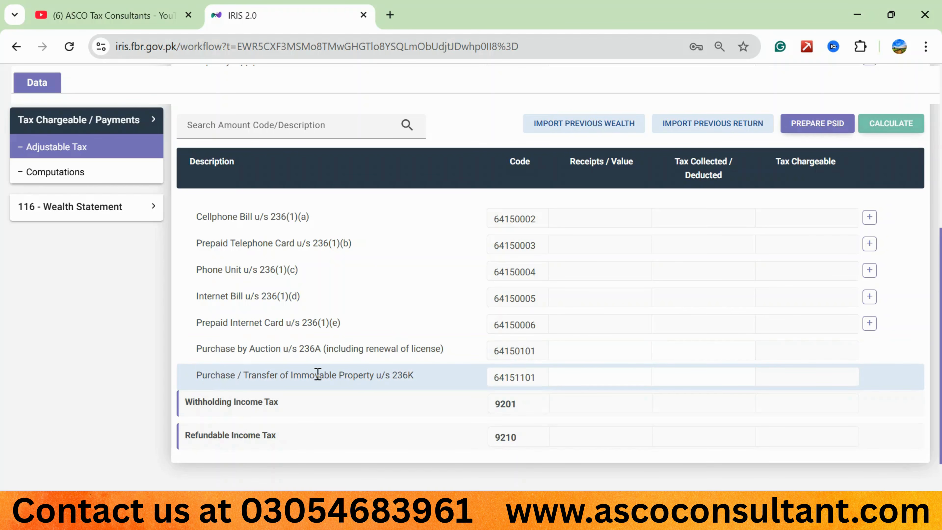
click(715, 355)
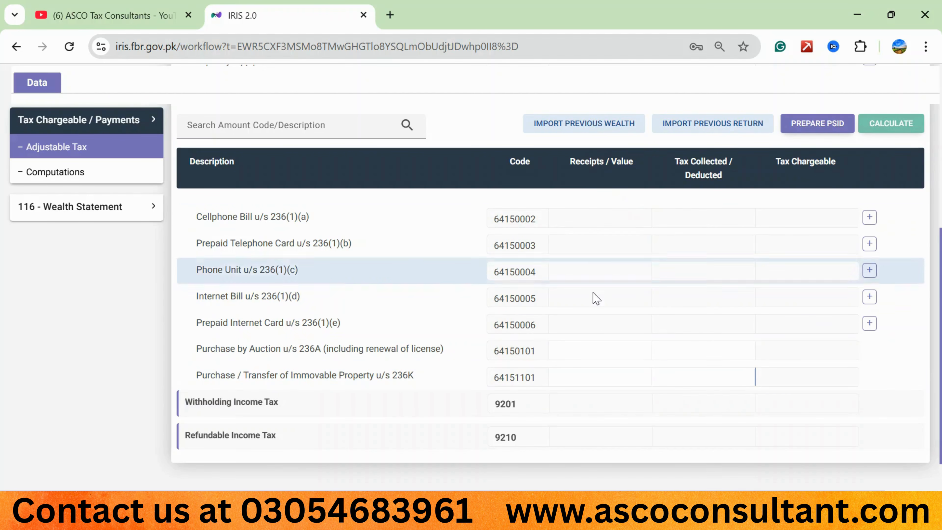
click(601, 373)
click(735, 377)
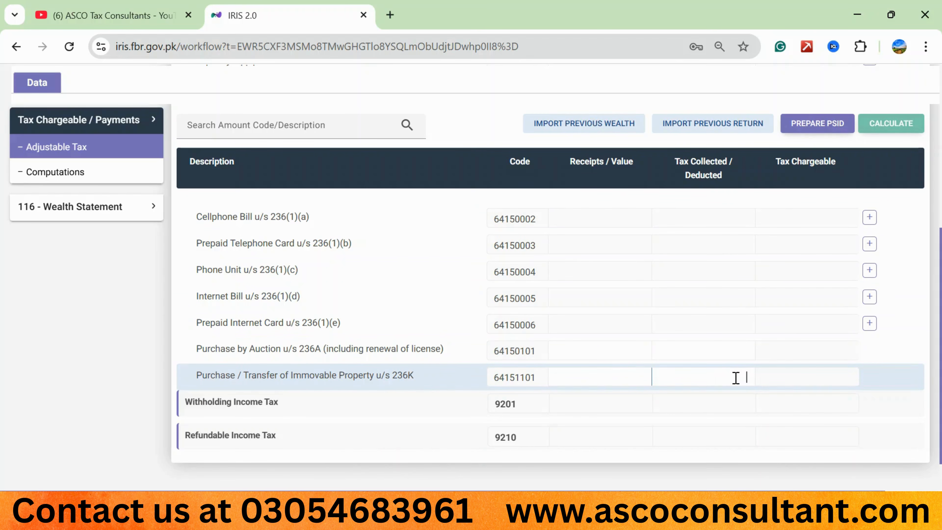
key(Tab)
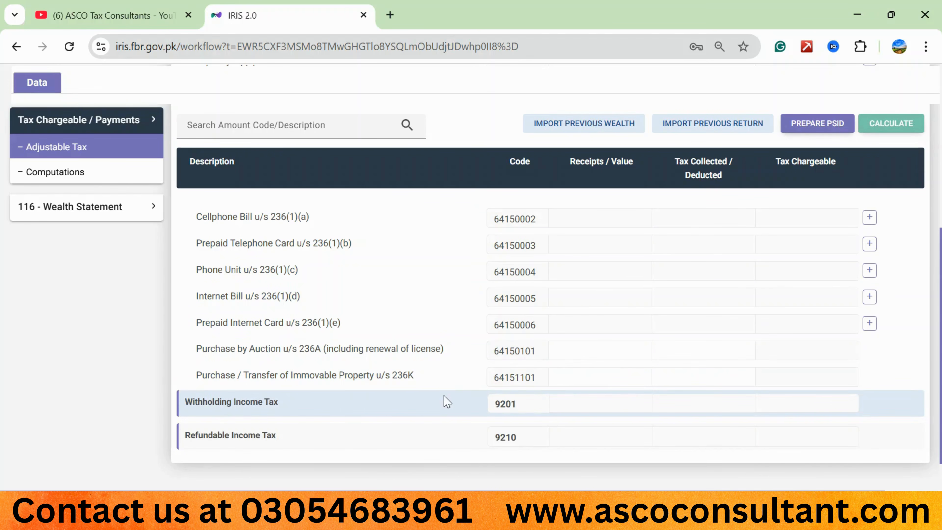
scroll(445, 400, up, 6)
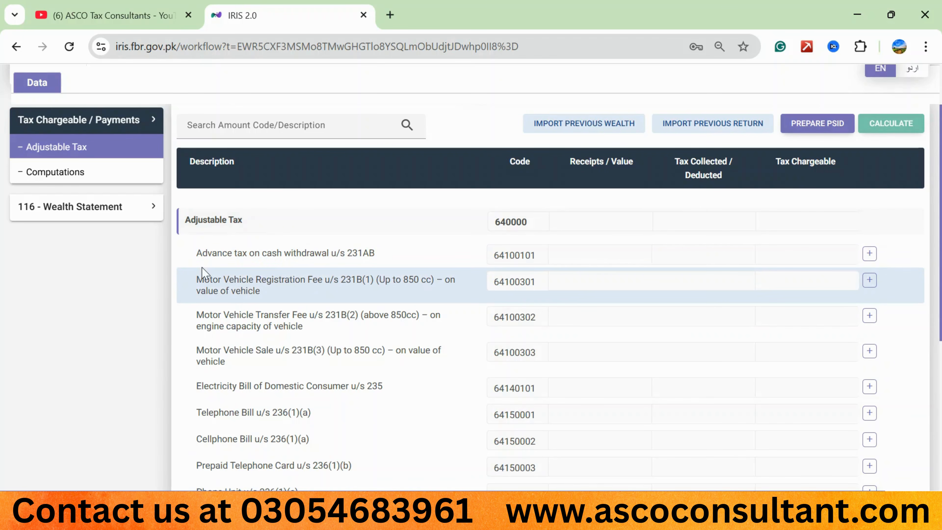
Step: Add an investment entry under Advance tax on cash withdrawal u/s 231AB with the bank account number and contents starting "current account, bank alfalah"
click(874, 256)
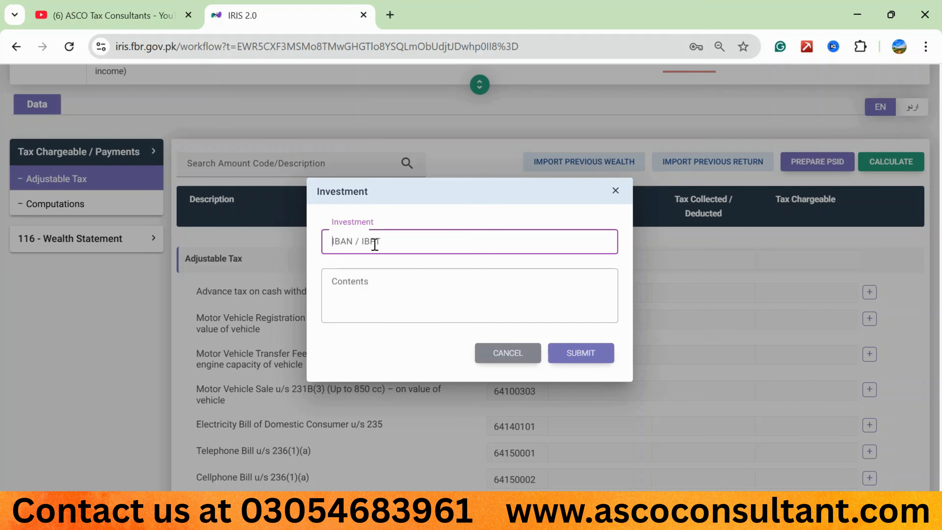
key(ctrl+v)
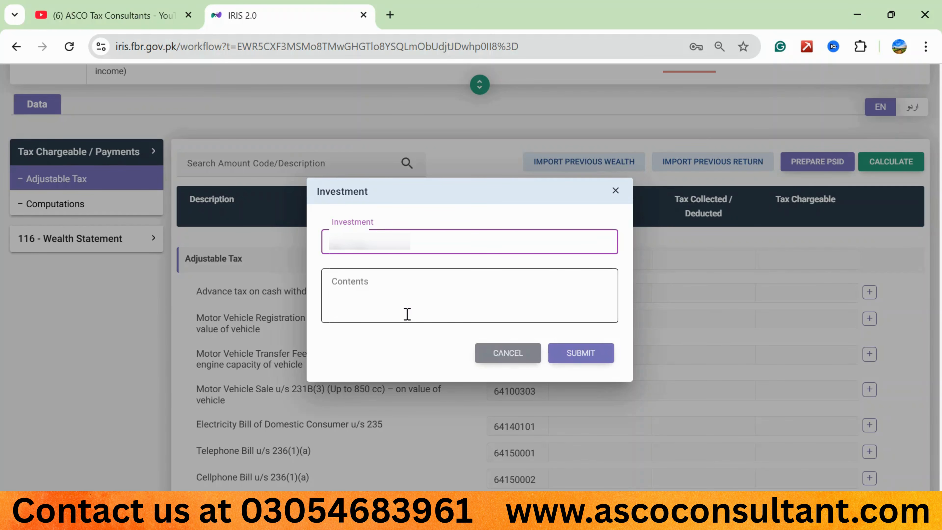
click(363, 299)
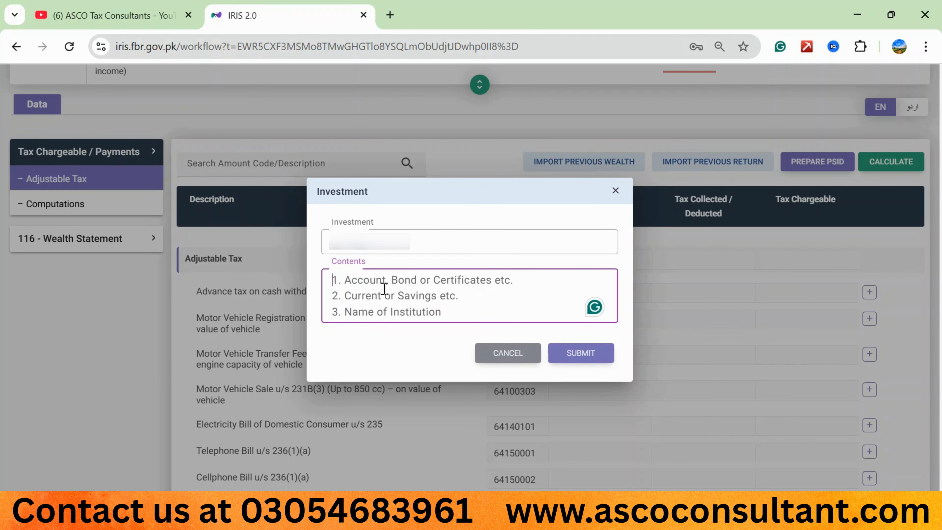
text(curre)
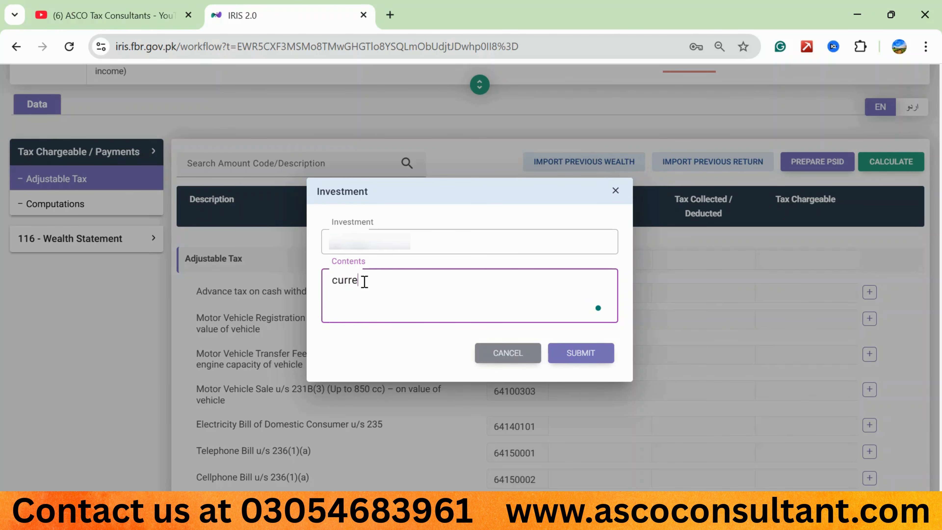
text(nt account, bank alfalah,)
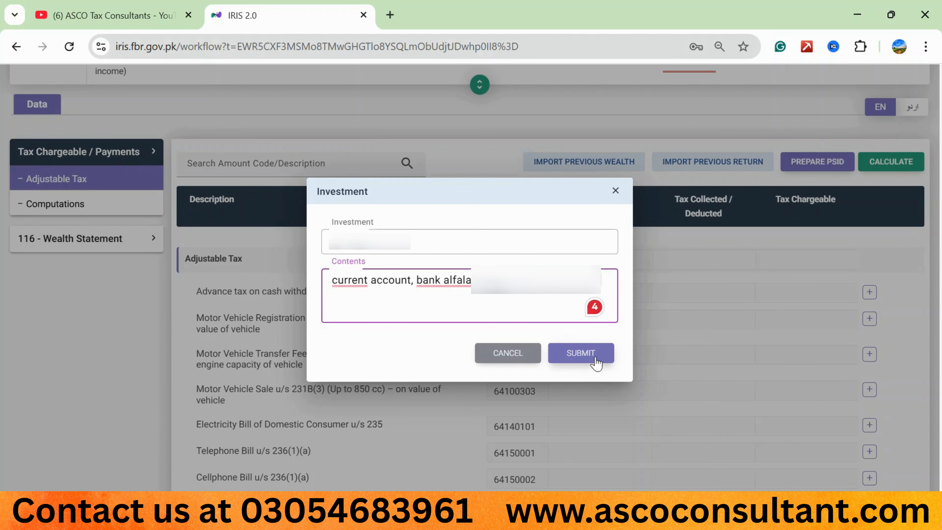
click(580, 353)
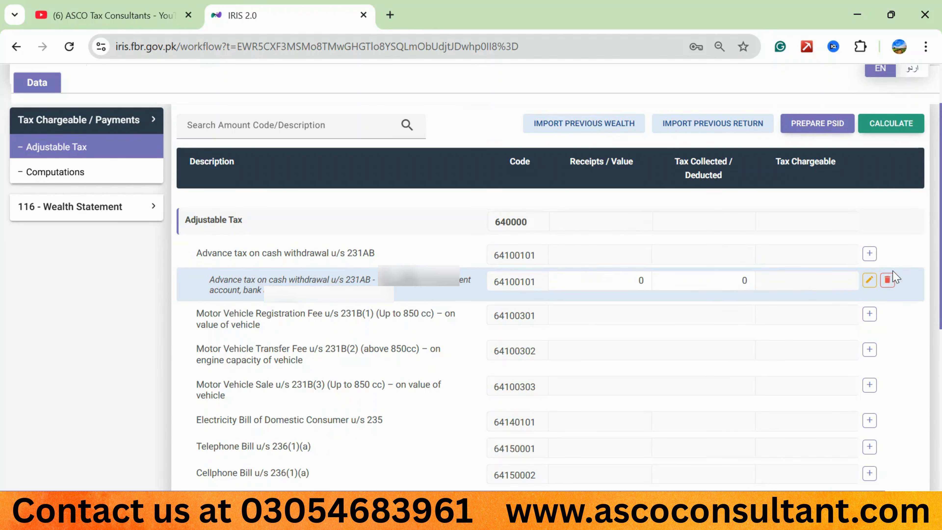
Step: Delete the investment entry under Advance tax on cash withdrawal u/s 231AB and recalculate the return
click(887, 281)
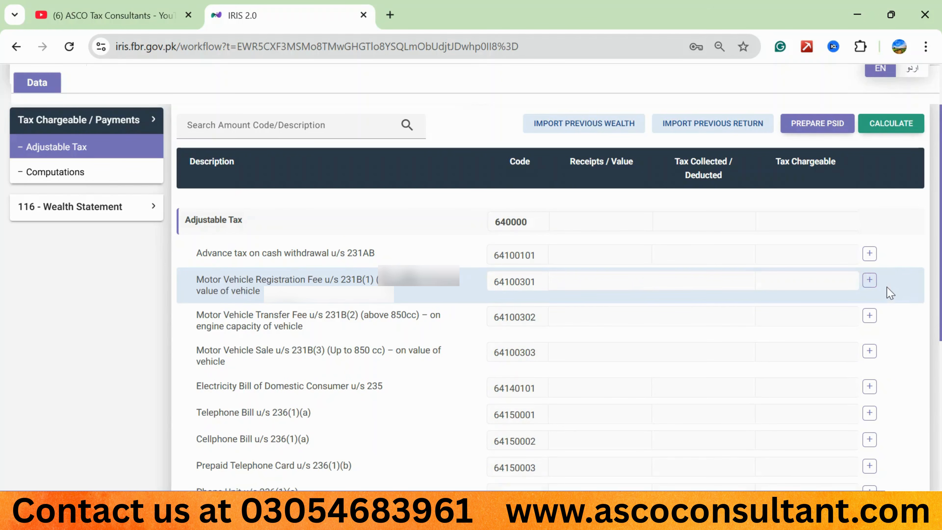
click(891, 124)
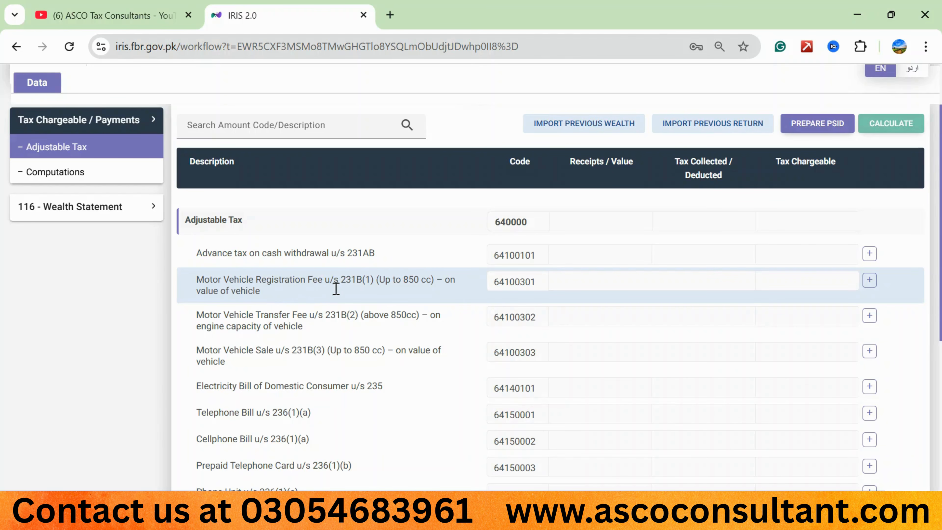
Step: Try a vehicle entry under Motor Vehicle Registration Fee u/s 231B(1) with contents "private, 1300-cc, civic, honda", and cancel it
click(869, 280)
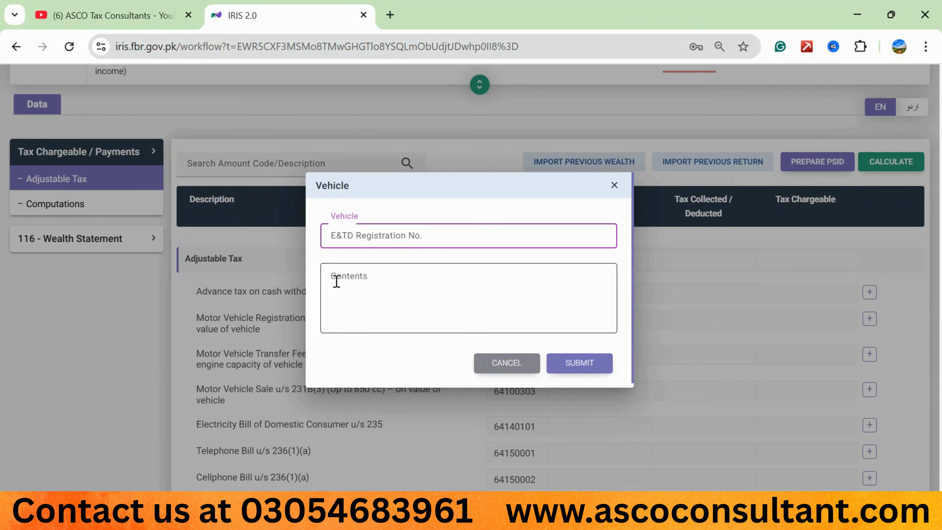
click(356, 288)
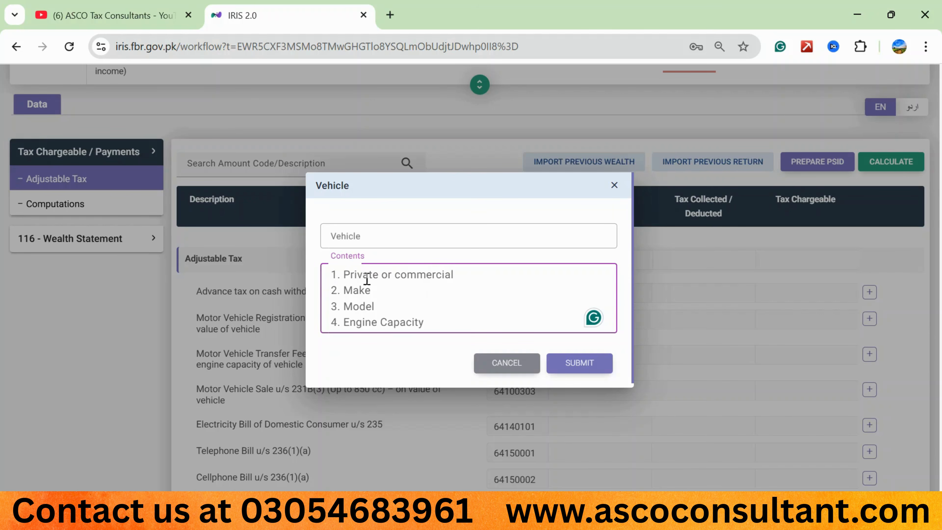
text(pr)
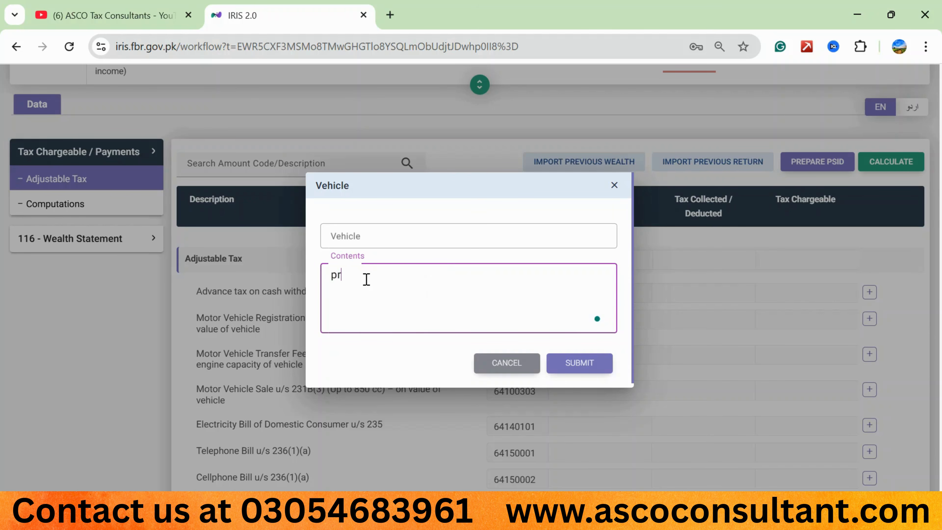
text(icate)
key(BackSpace)
key(BackSpace)
key(BackSpace)
key(BackSpace)
key(BackSpace)
text(ivater 1300-cc,)
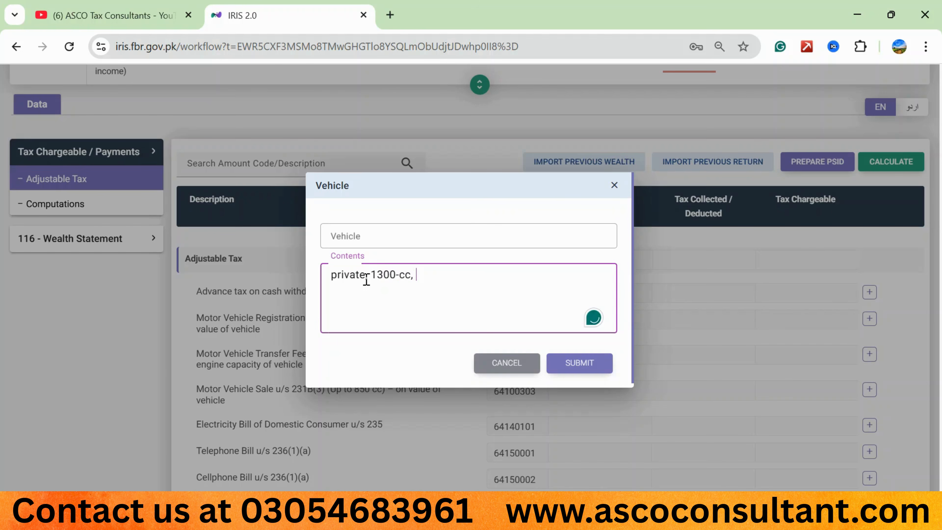
text( civiv)
key(BackSpace)
text(c, honda)
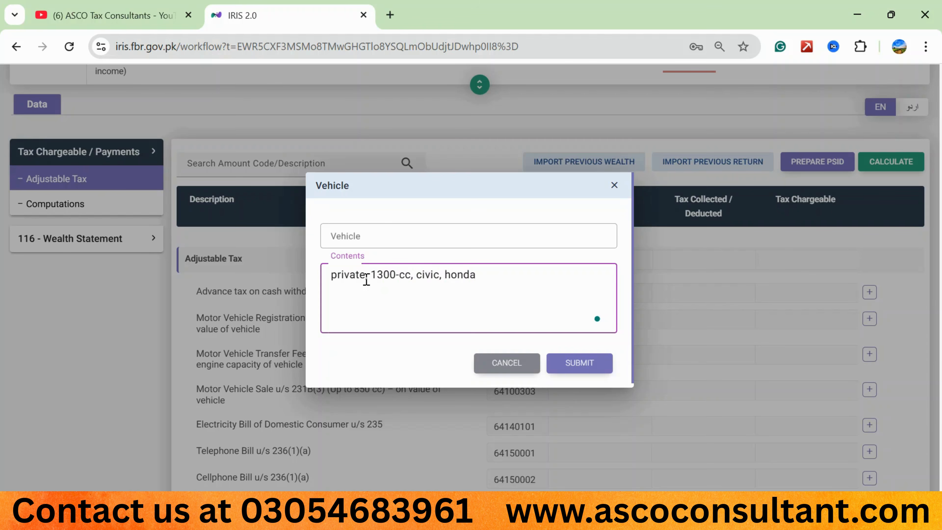
click(344, 238)
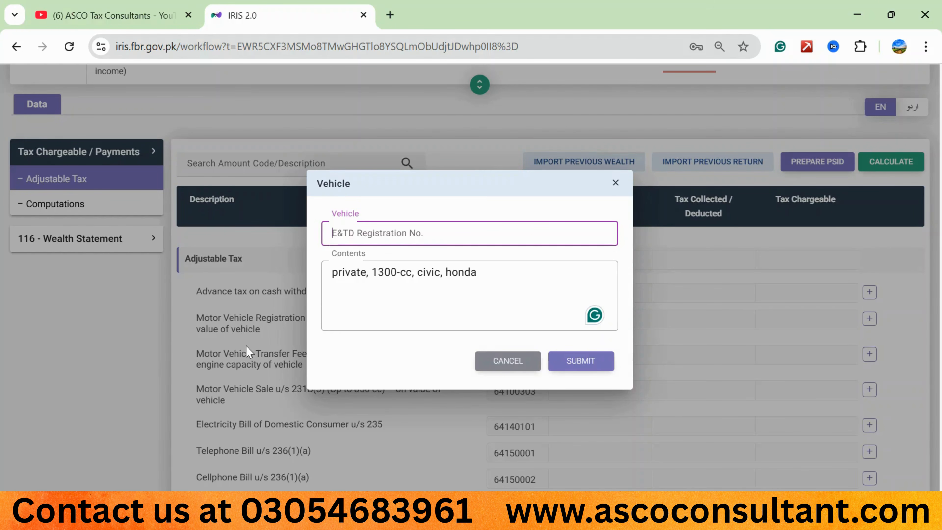
click(507, 359)
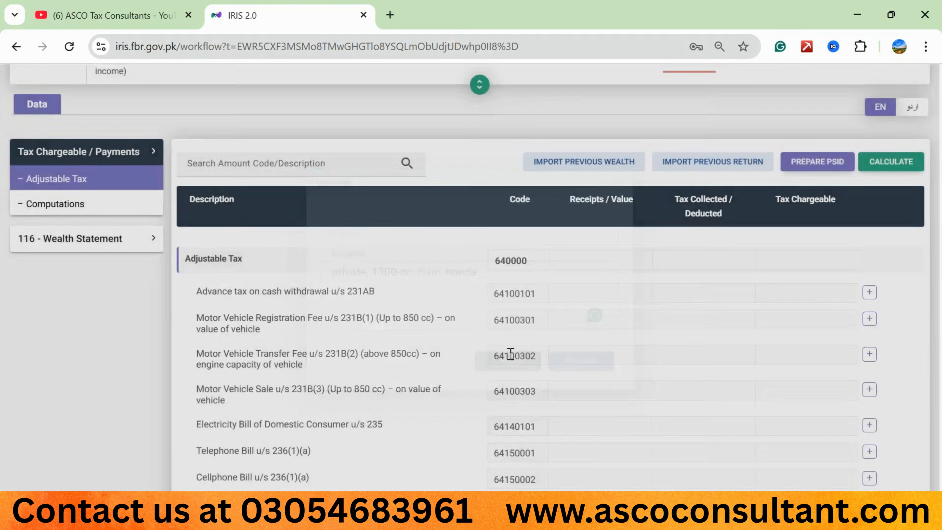
Step: Examine the vehicle details required for Motor Vehicle Transfer Fee u/s 231B(2) and close the form without adding an entry
scroll(205, 319, down, 1)
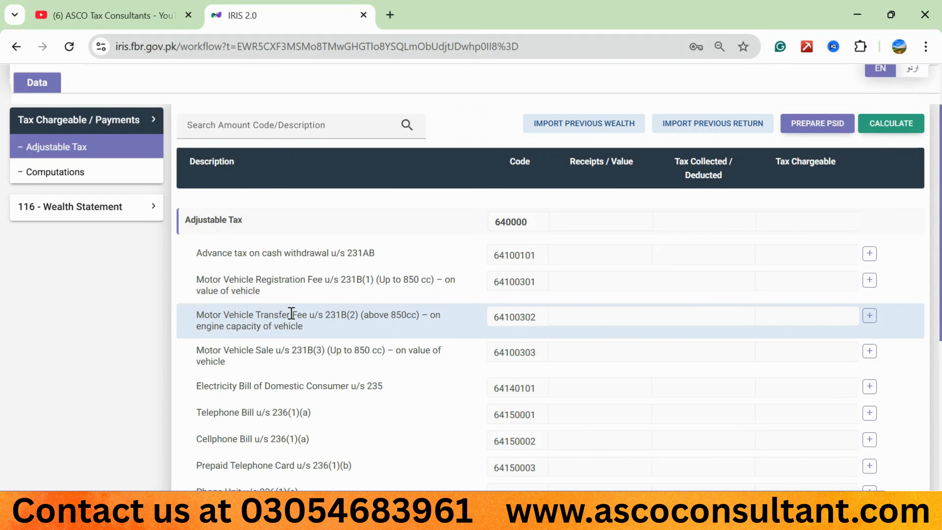
click(869, 318)
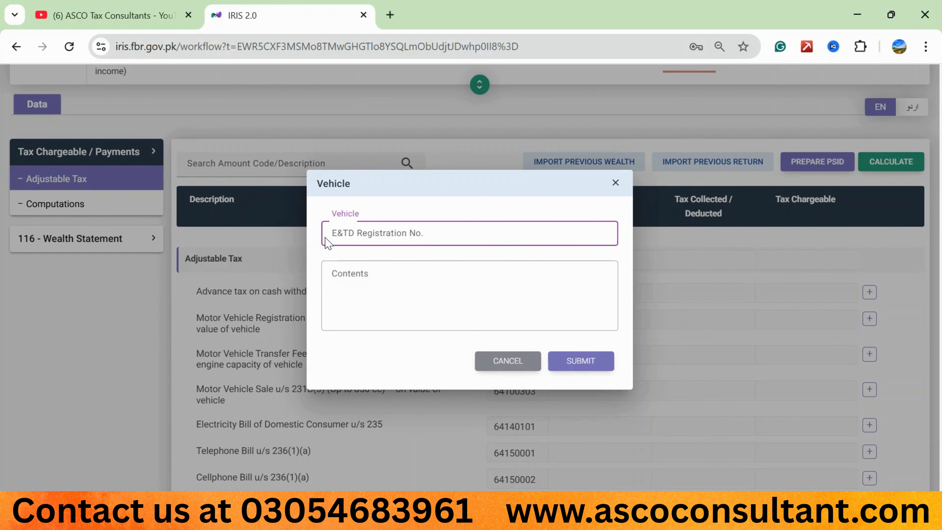
click(353, 294)
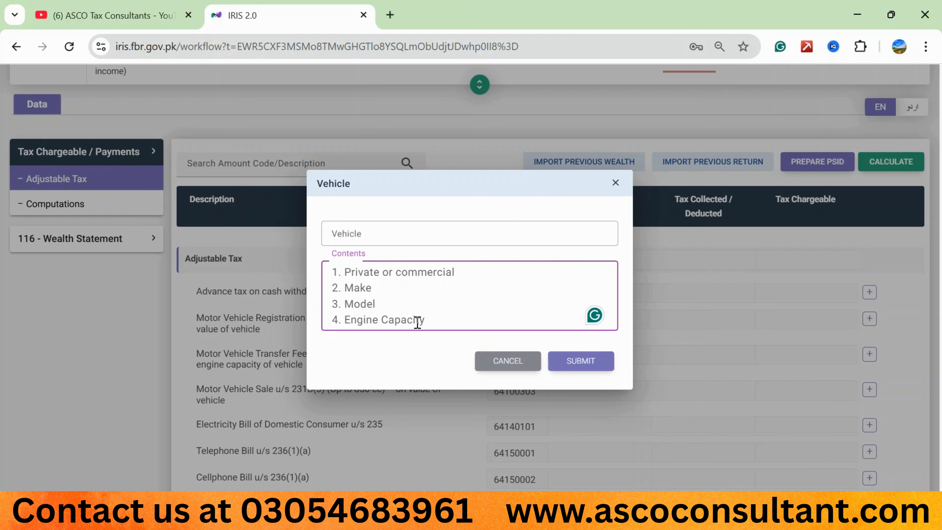
click(499, 361)
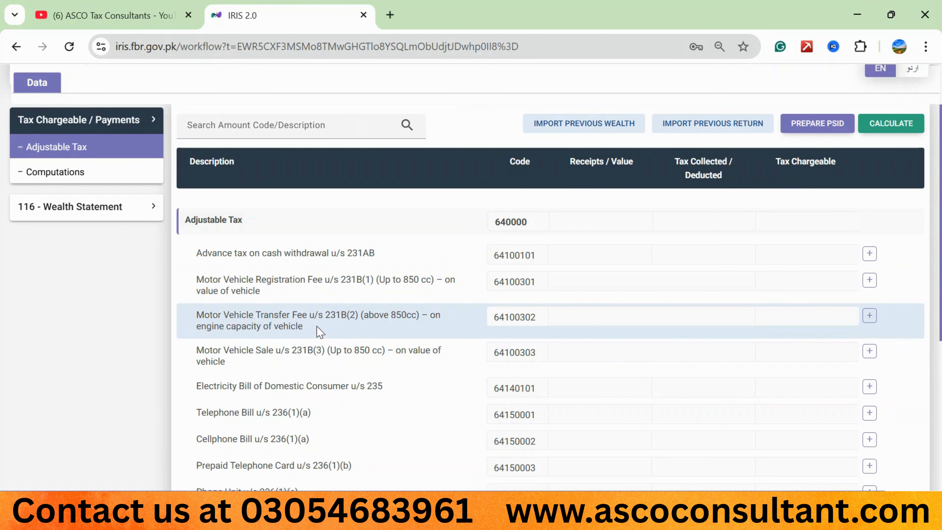
Step: Examine the utility details required for the domestic electricity bill u/s 235 and the telephone bill u/s 236(1)(a), adding no entries
scroll(305, 351, down, 3)
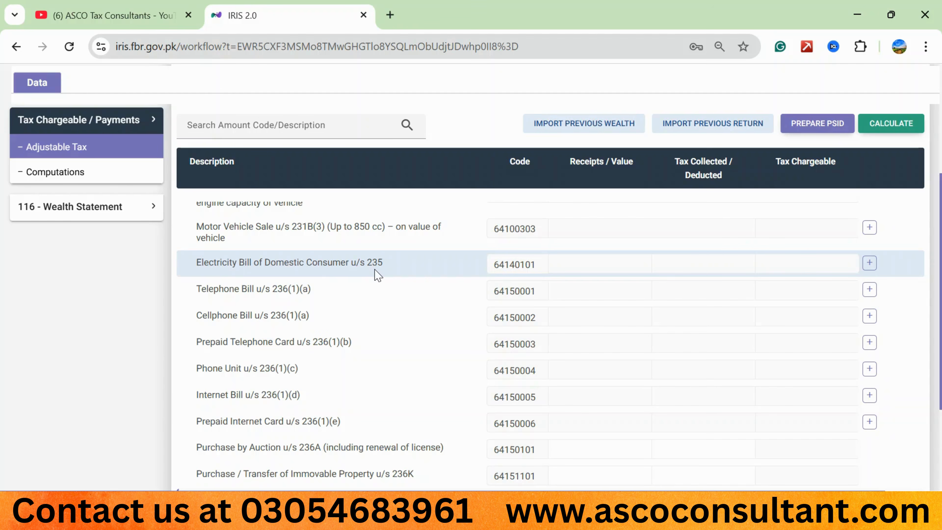
click(870, 265)
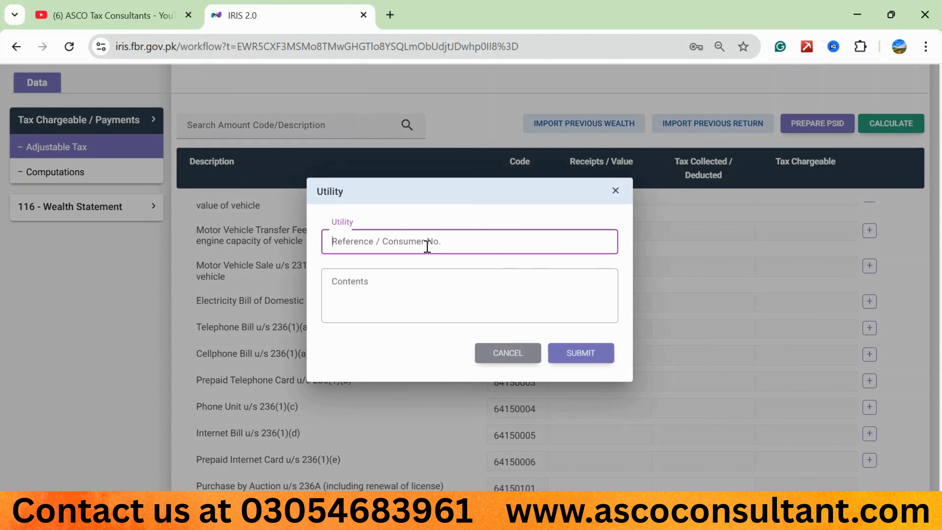
click(361, 286)
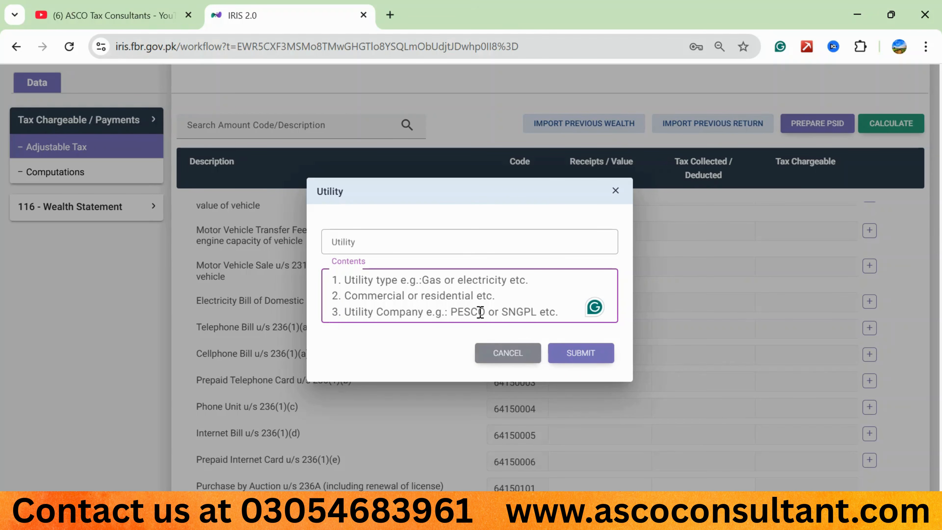
click(498, 353)
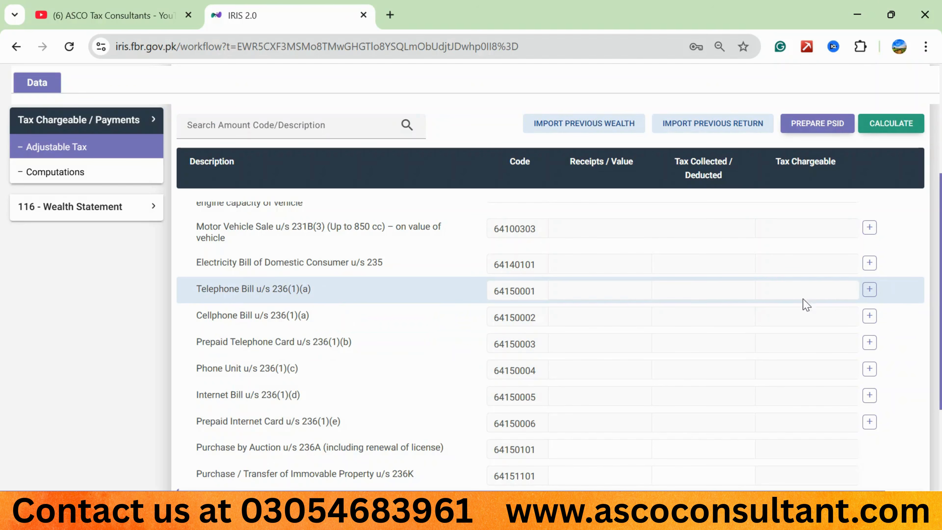
click(869, 289)
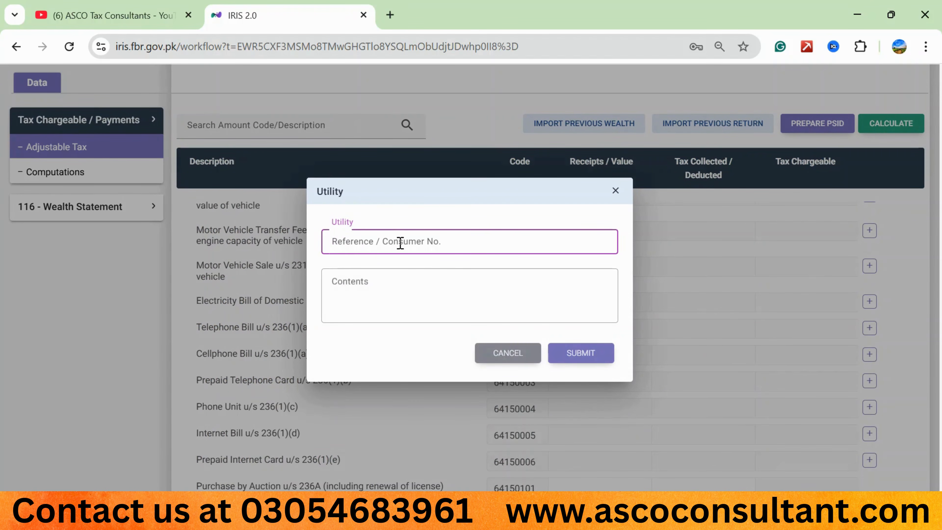
click(354, 285)
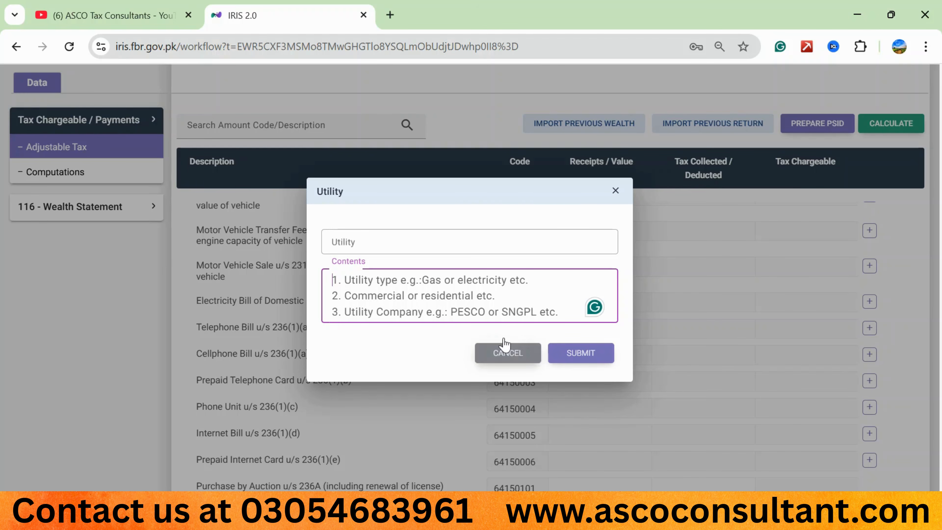
click(513, 355)
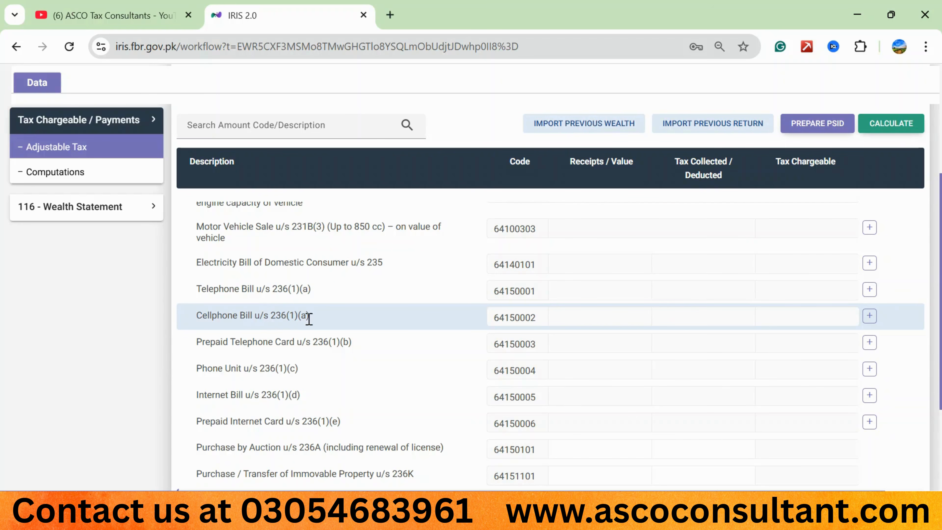
Step: Start a utility entry for Cellphone Bill u/s 236(1)(a) and switch to Acrobat to read the mobile number, amount and tax on the Jazz certificate
click(870, 316)
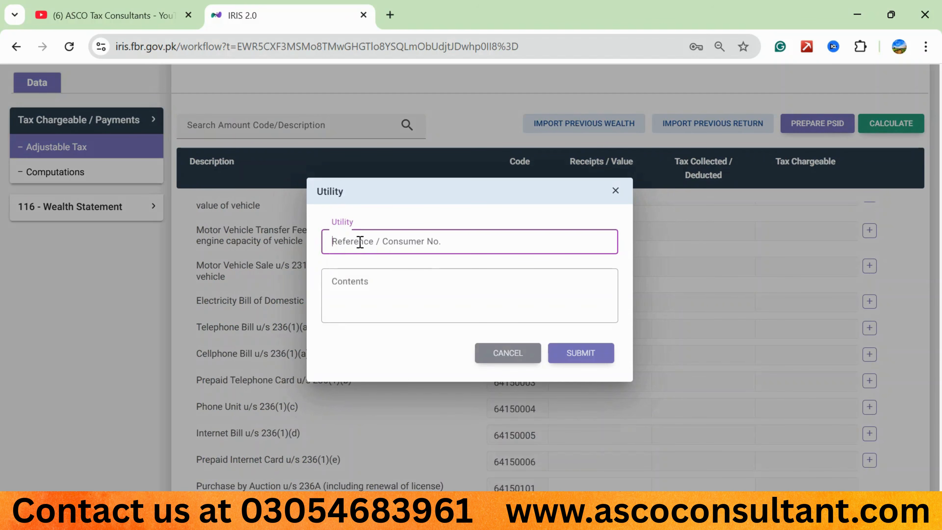
key(alt+Tab)
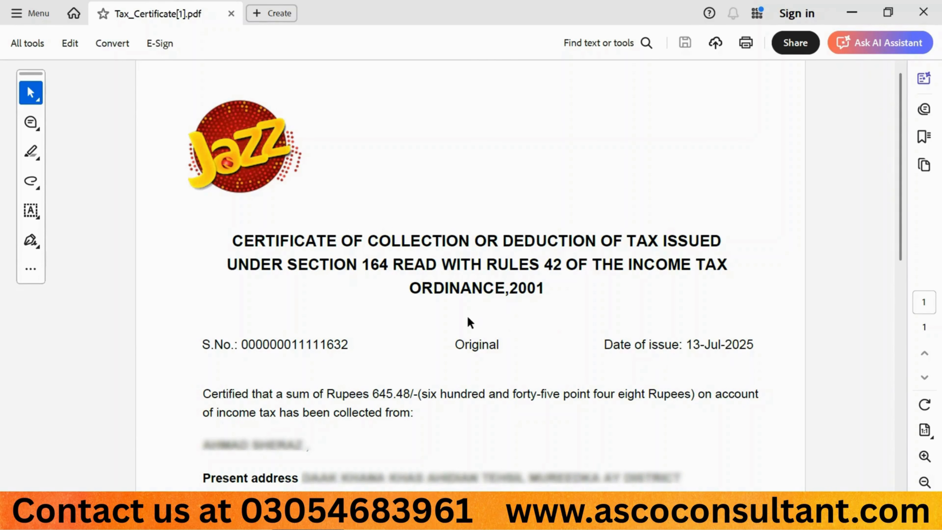
scroll(469, 322, down, 6)
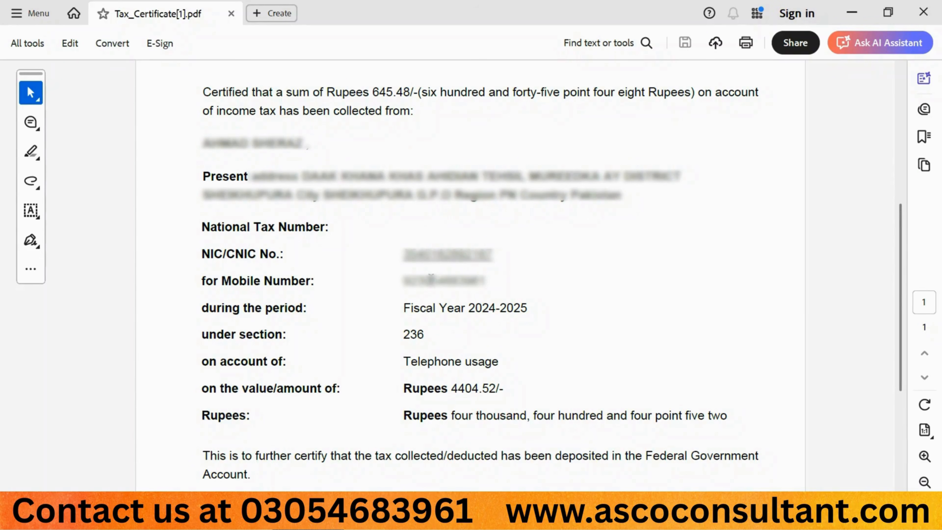
scroll(179, 255, down, 5)
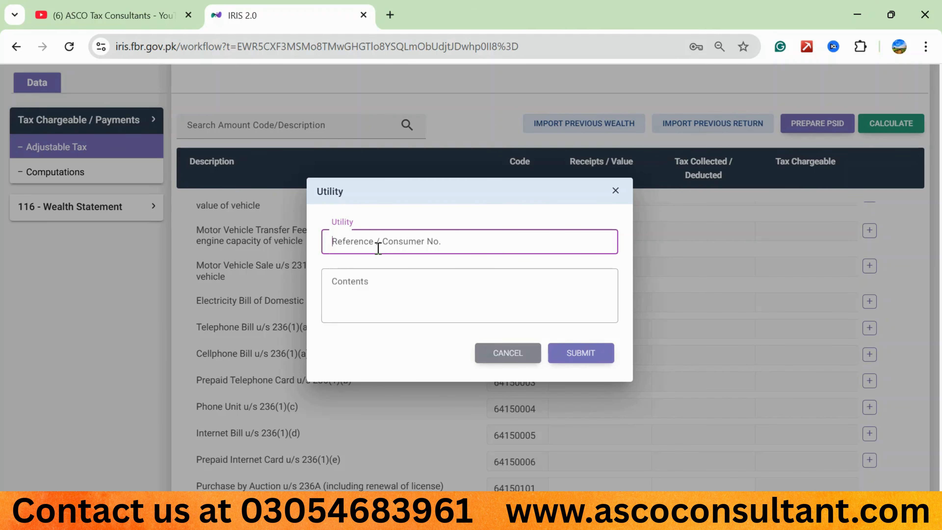
Step: Back in IRIS, submit the cellphone utility entry with the mobile number as reference and contents "cellphone, prepaid, mobilink"
text(033)
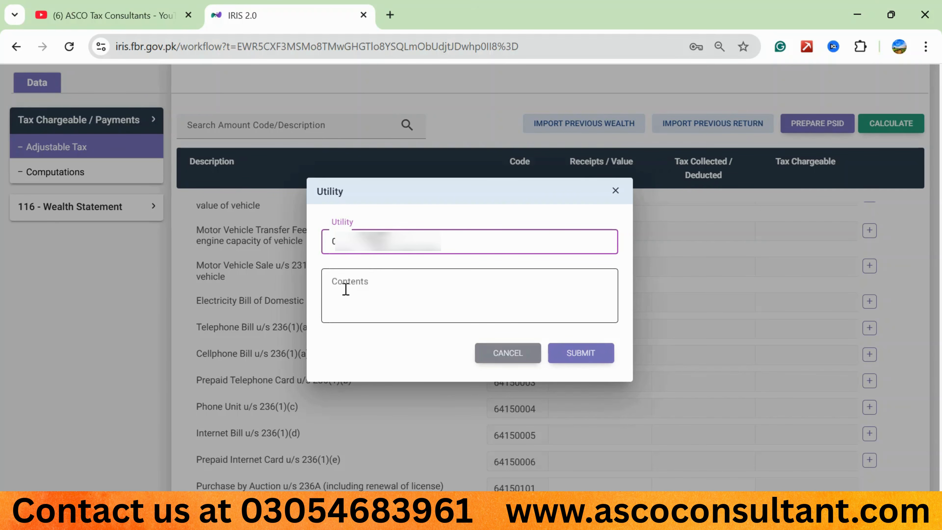
click(346, 288)
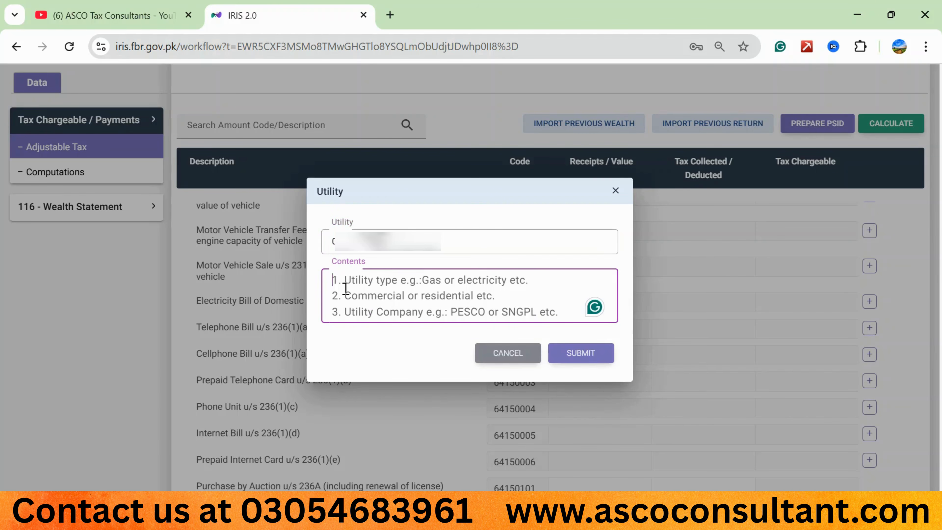
text(cel)
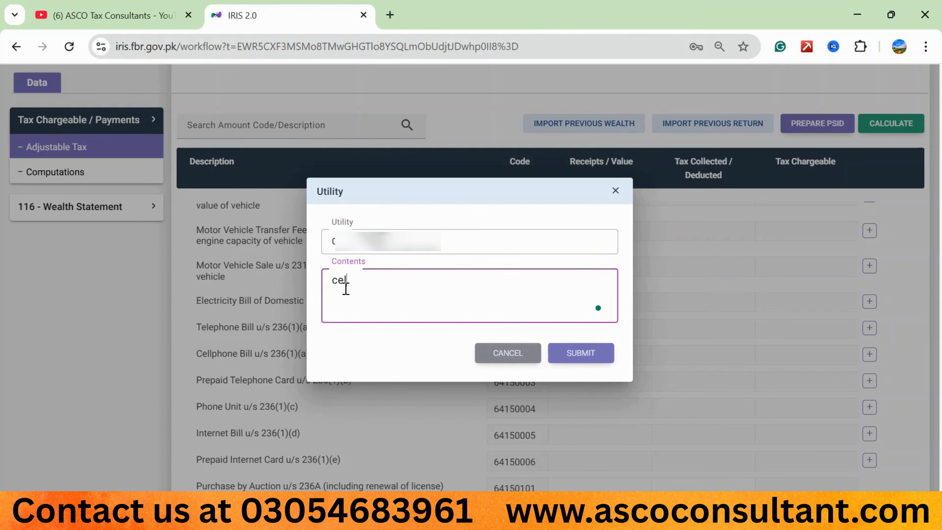
text(lphone, prepaid, mo)
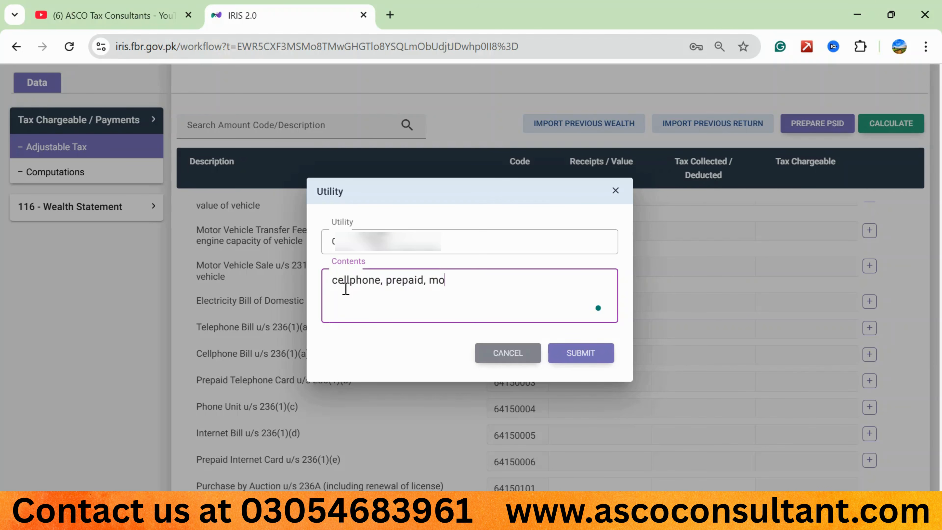
text(bilink)
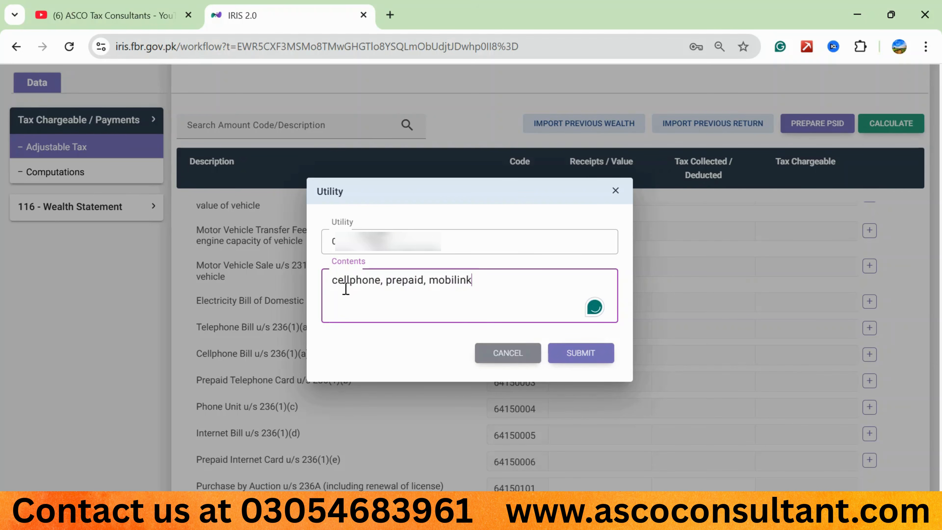
click(578, 354)
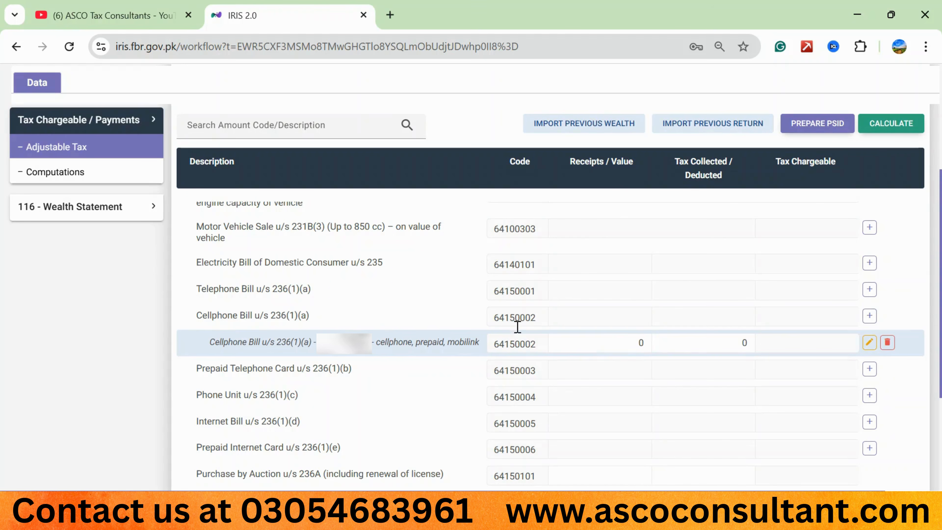
Step: Set the new cellphone bill entry's receipts value to 4,404 and its tax collected/deducted to 645
click(626, 345)
text(4404)
key(Tab)
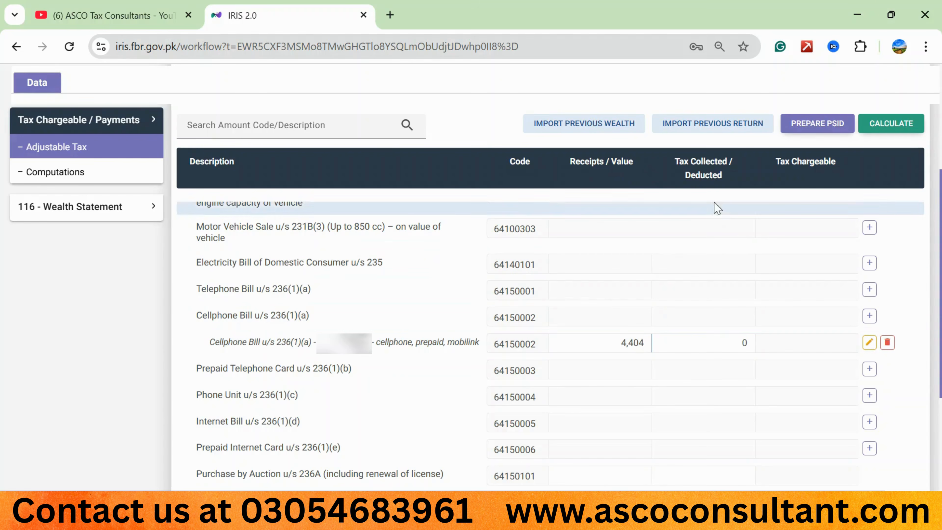
click(730, 342)
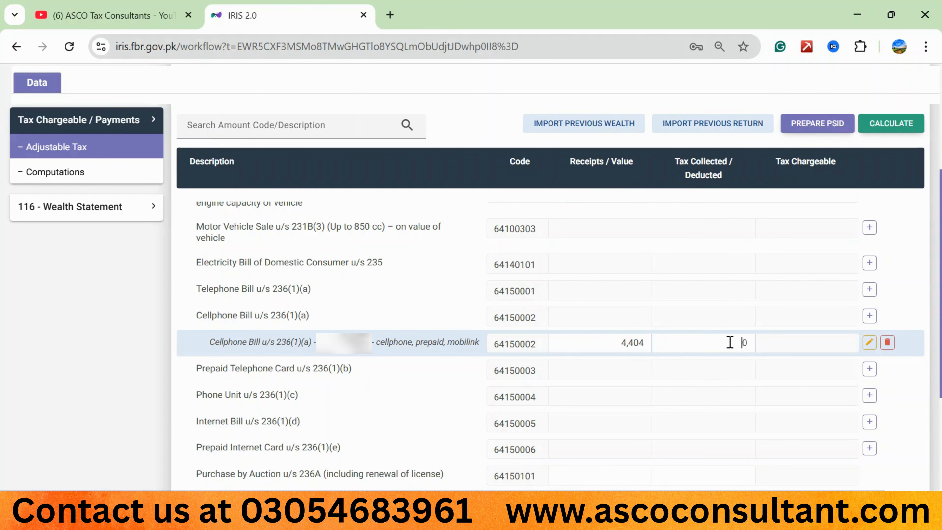
key(Delete)
text(645)
key(Tab)
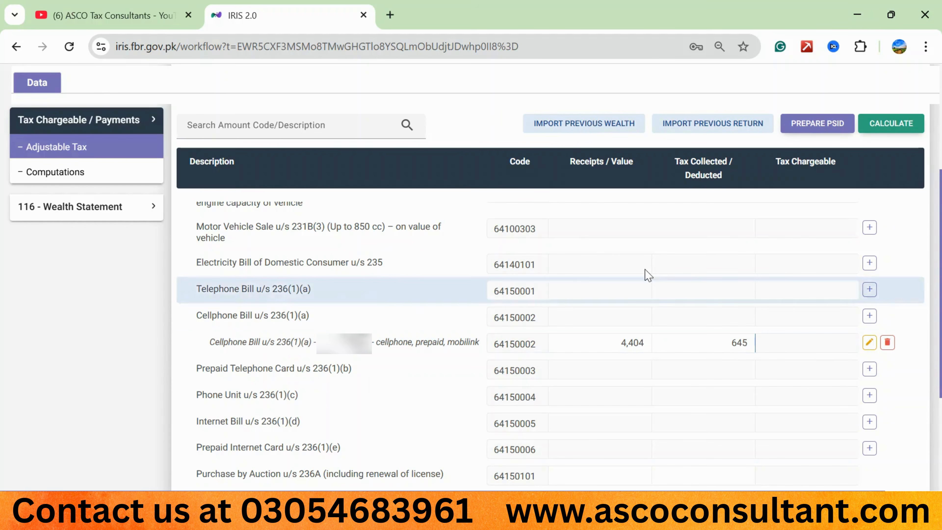
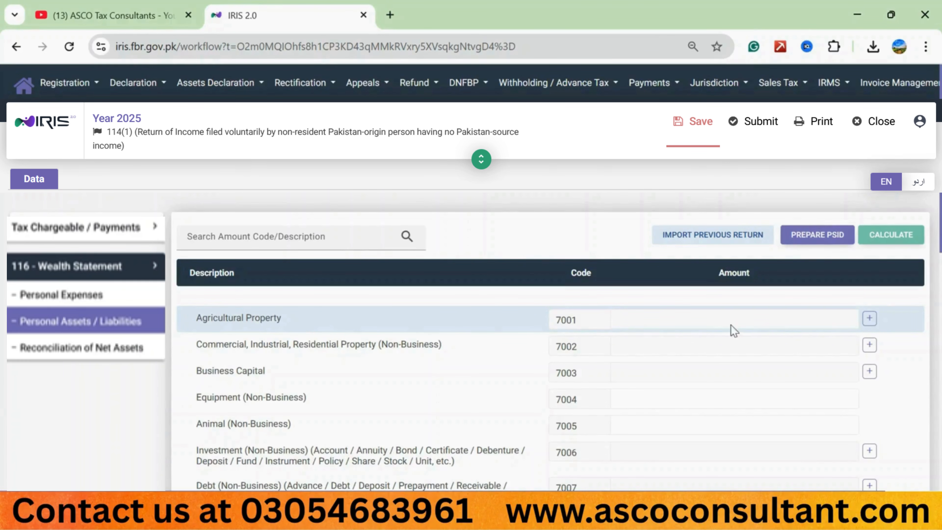
Step: Start a new Agricultural Property (7001) entry in the wealth statement and fill in the property's address
click(869, 319)
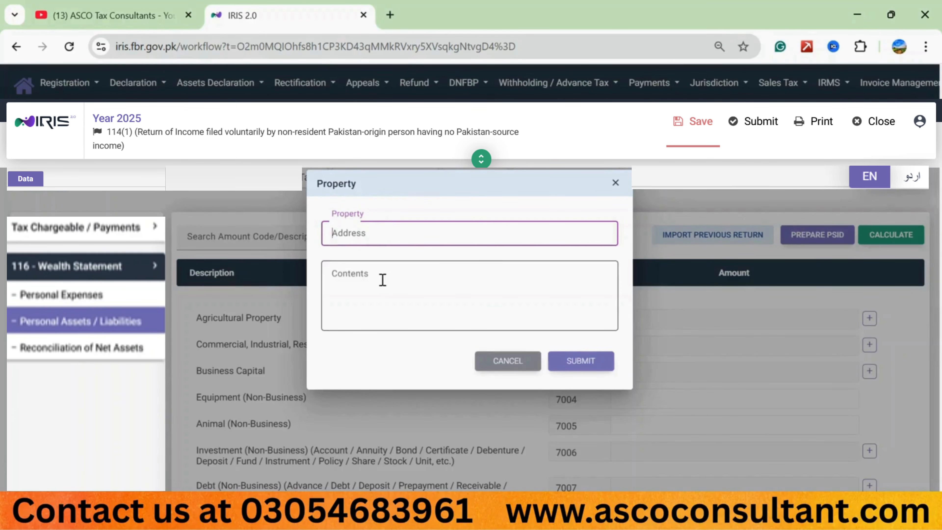
click(358, 282)
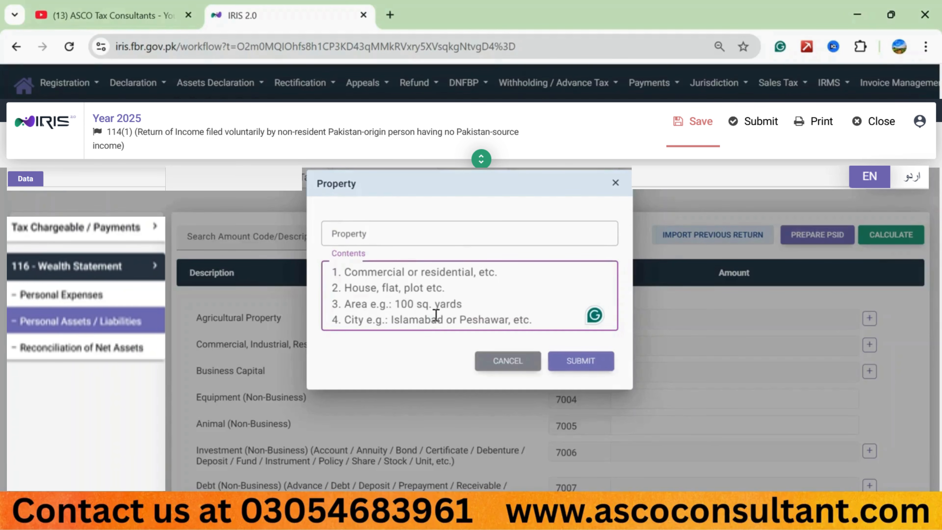
click(384, 190)
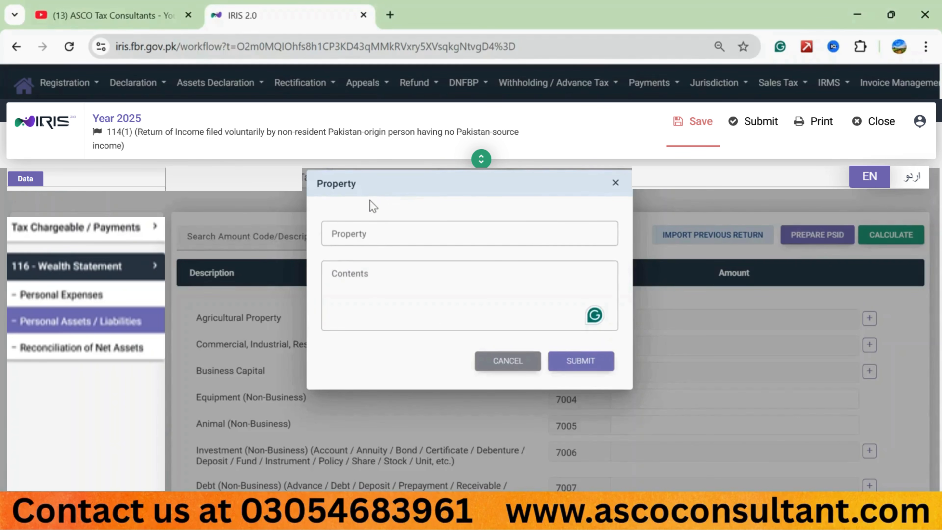
click(351, 234)
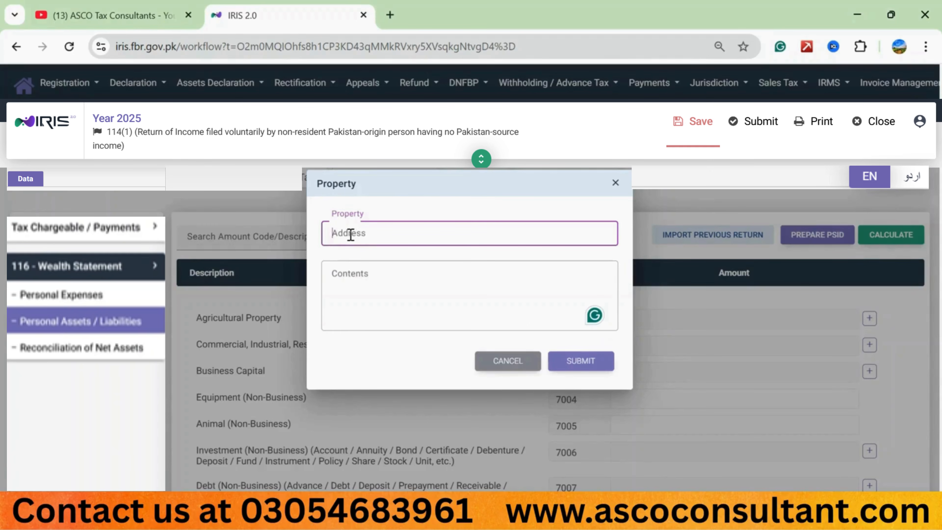
key(Caps_Lock)
text(Hou)
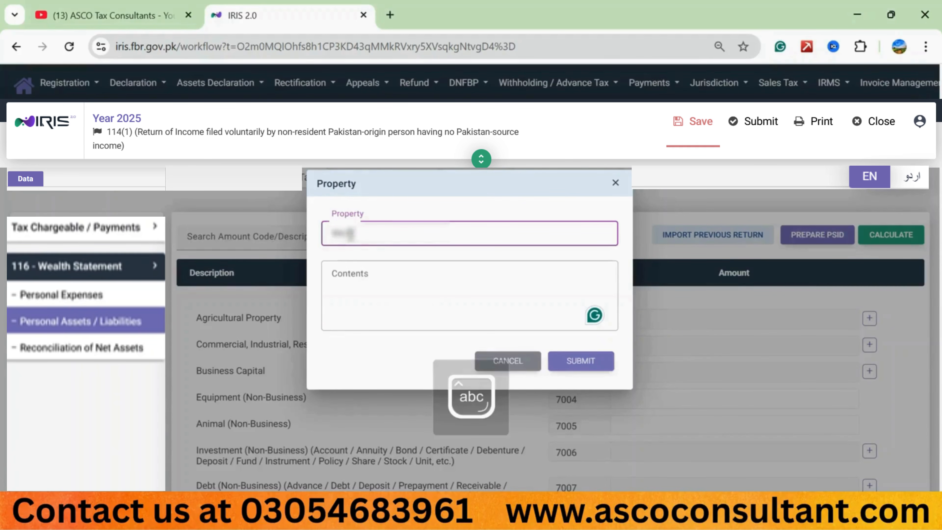
text(za jhakkar, tehsil multan)
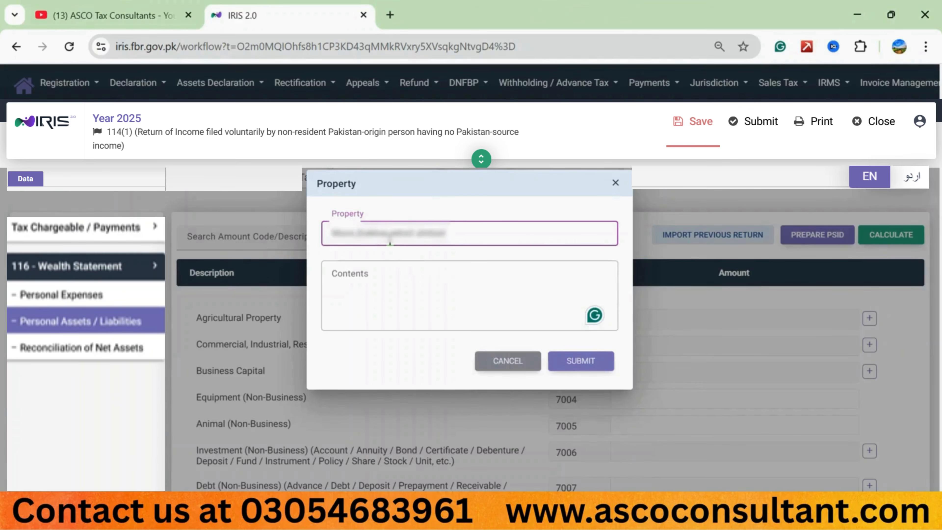
Step: Enter the contents as "agri land, 74 kanal" plus the tehsil and district, and submit the agricultural property entry
click(346, 274)
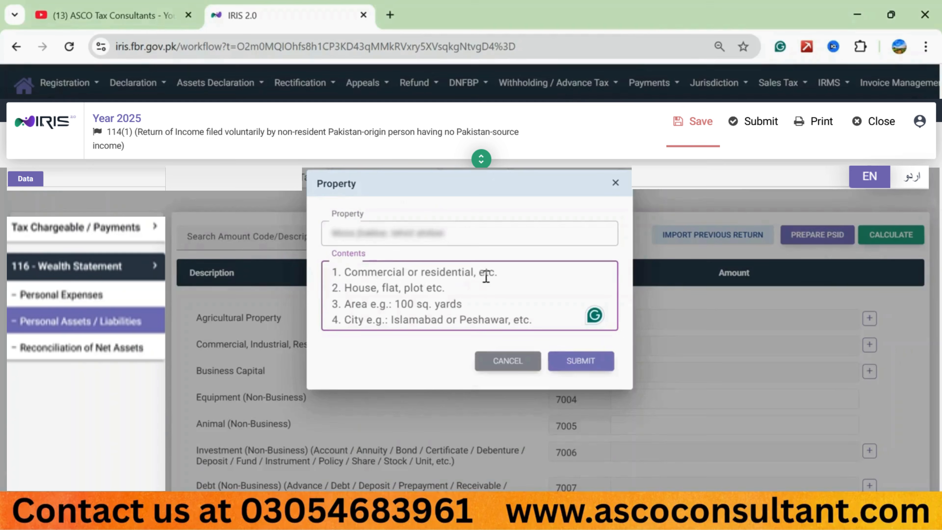
text(agri)
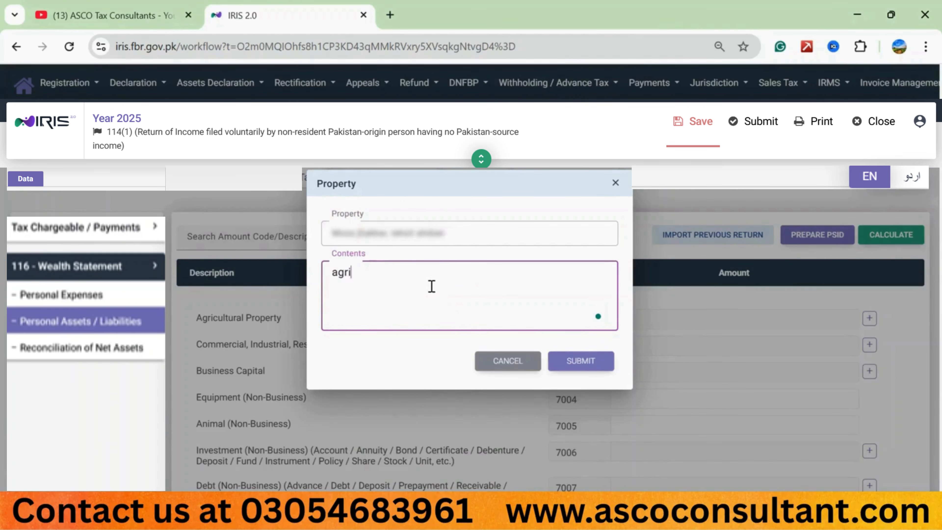
text( land,)
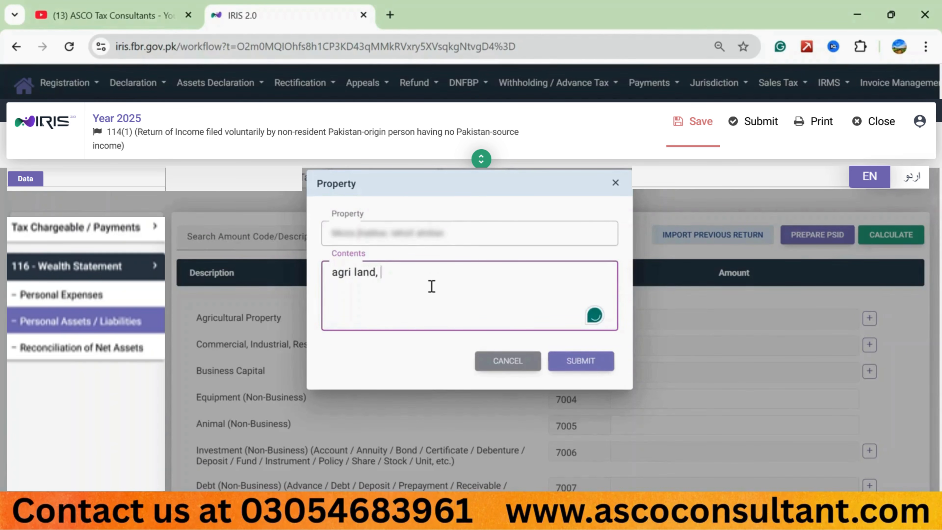
text( 14)
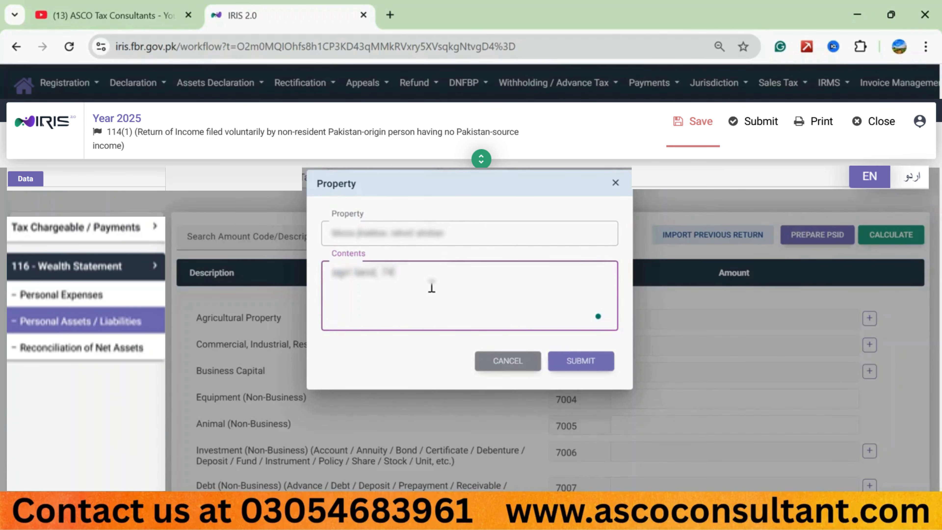
text( kanal)
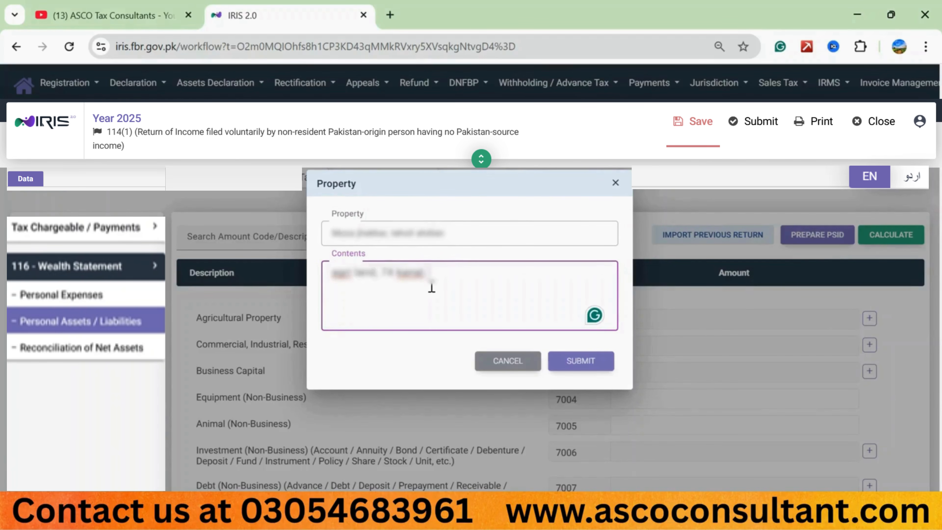
text(, tehsil muridke, district sheikhupura)
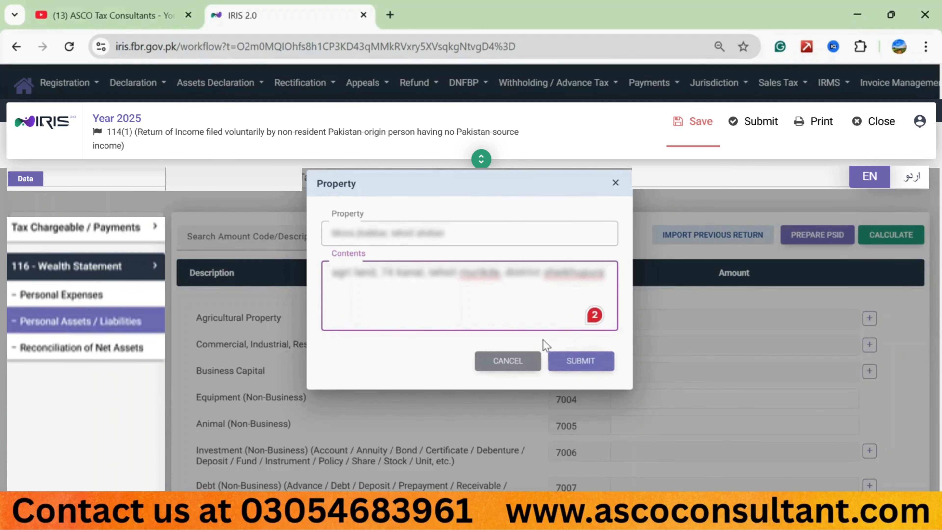
click(562, 360)
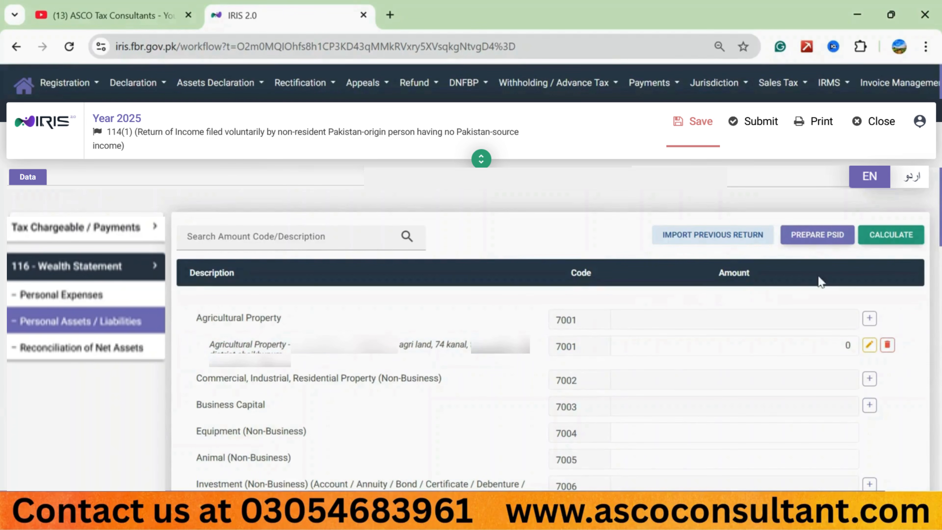
Step: Set the 74 kanal agricultural land's amount to 2,500,000 and recalculate the return
click(900, 237)
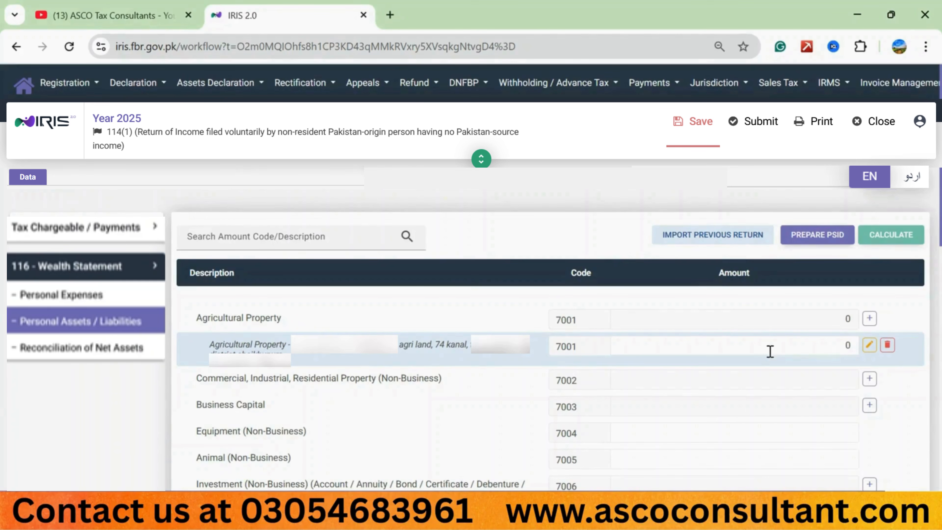
click(770, 351)
text(2500000)
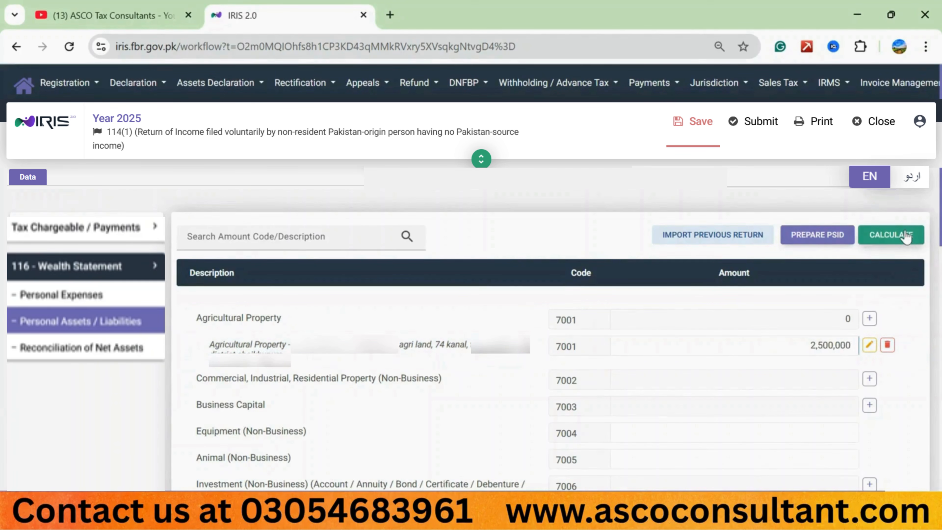
click(902, 235)
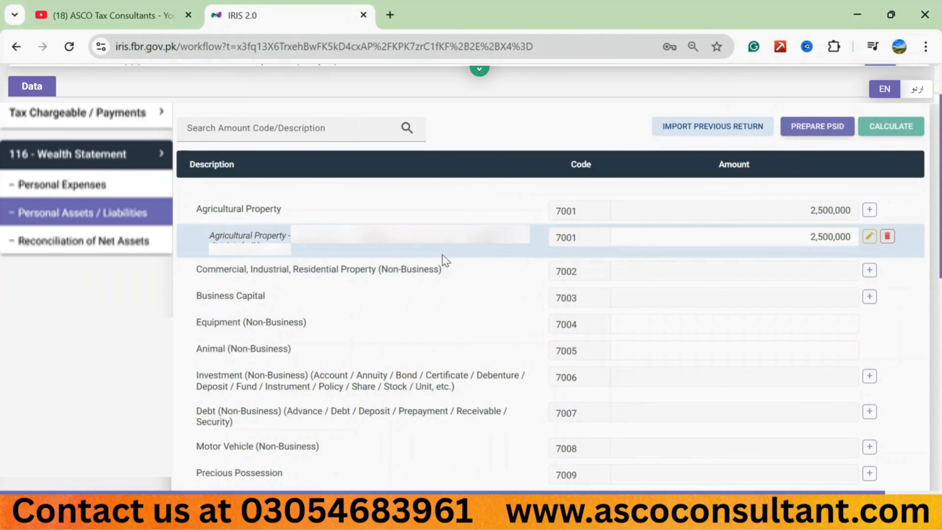
Step: Add a second Agricultural Property entry with its address and contents "agri land, 10 kanal", the tehsil and district, and "inherited", leaving its amount at 0, and recalculate
click(869, 210)
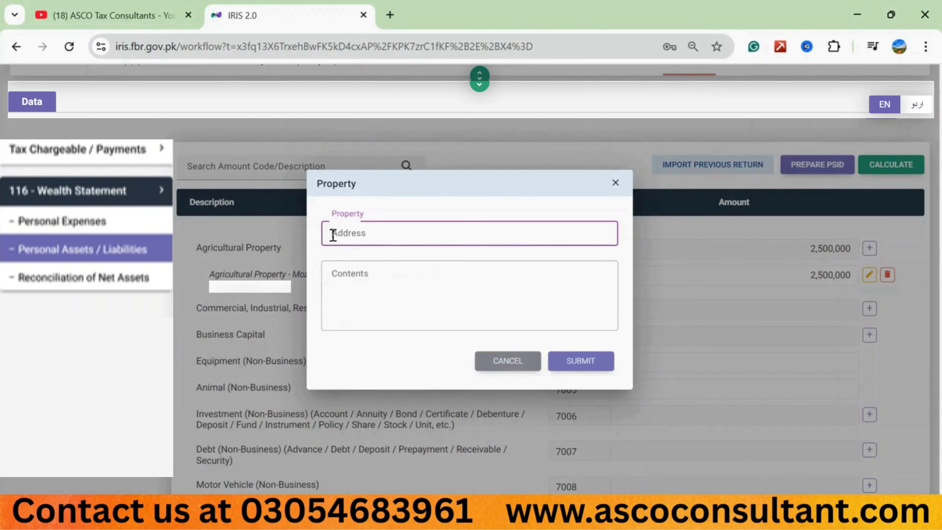
key(ctrl+v)
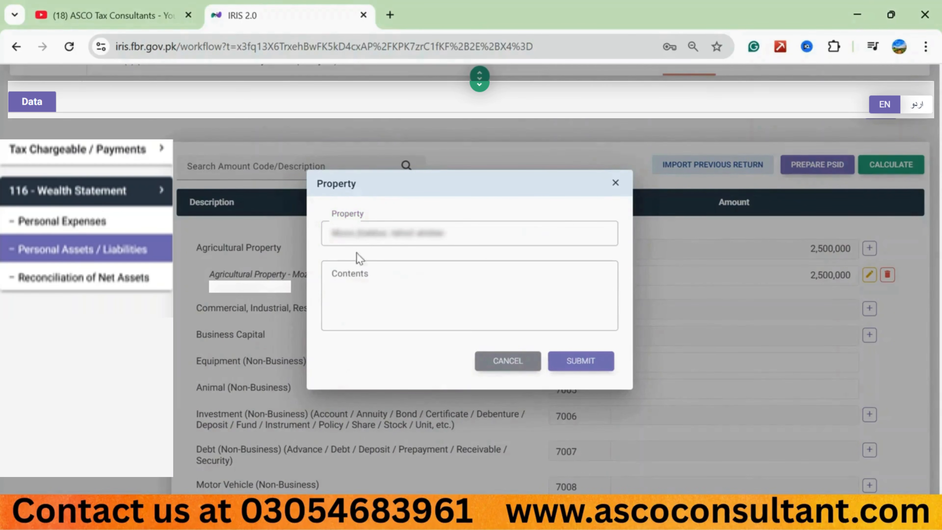
click(344, 287)
text(a)
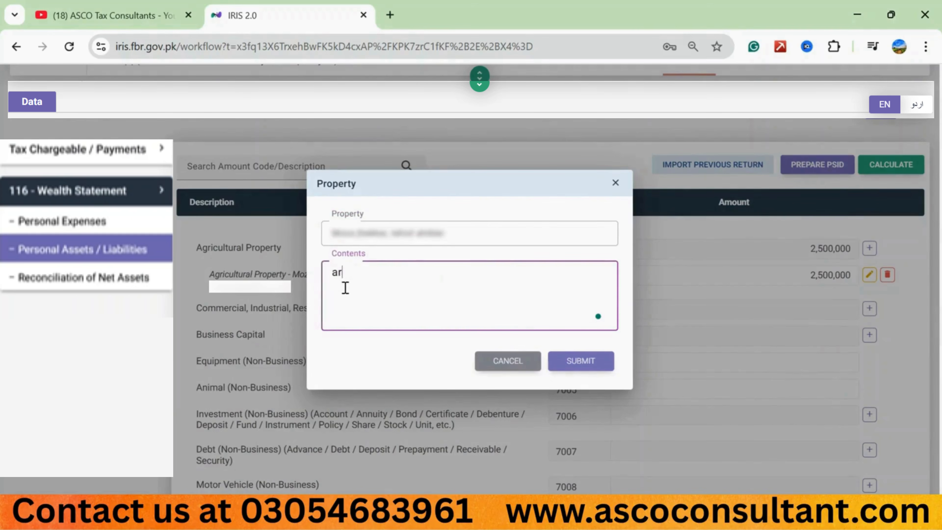
text(gri land, )
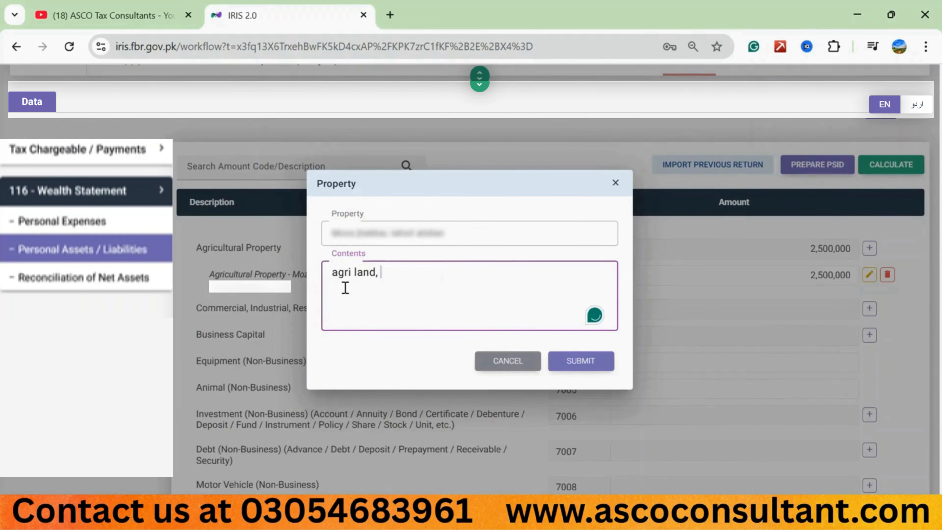
text(10 kanal, tehsil and district sheikhupura -)
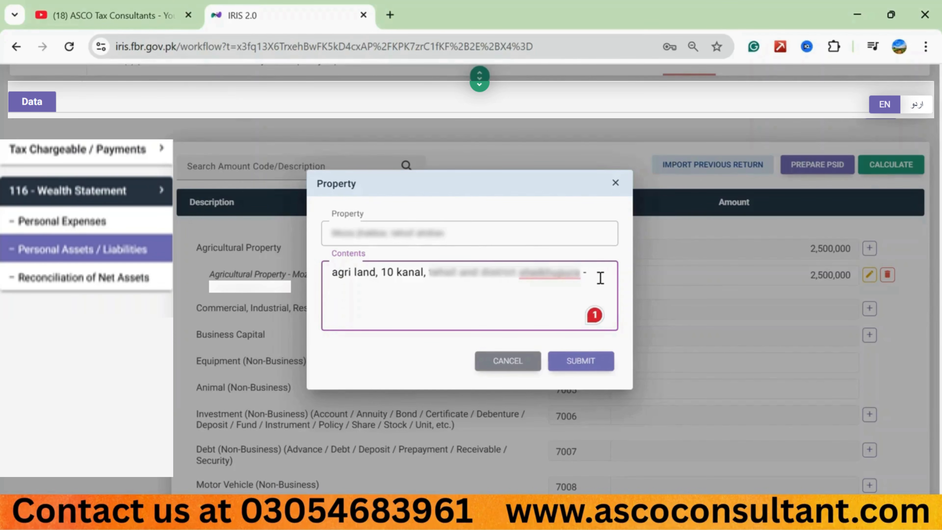
text(inherited)
click(579, 362)
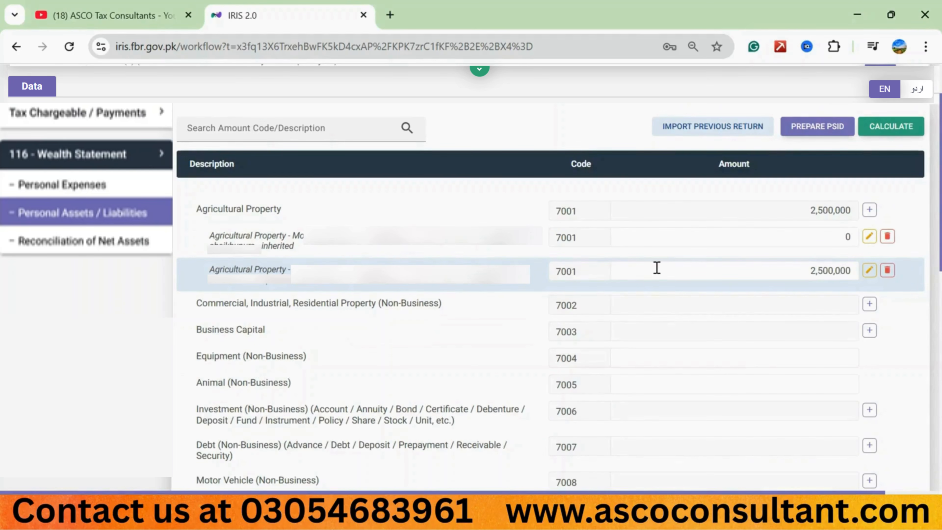
click(891, 128)
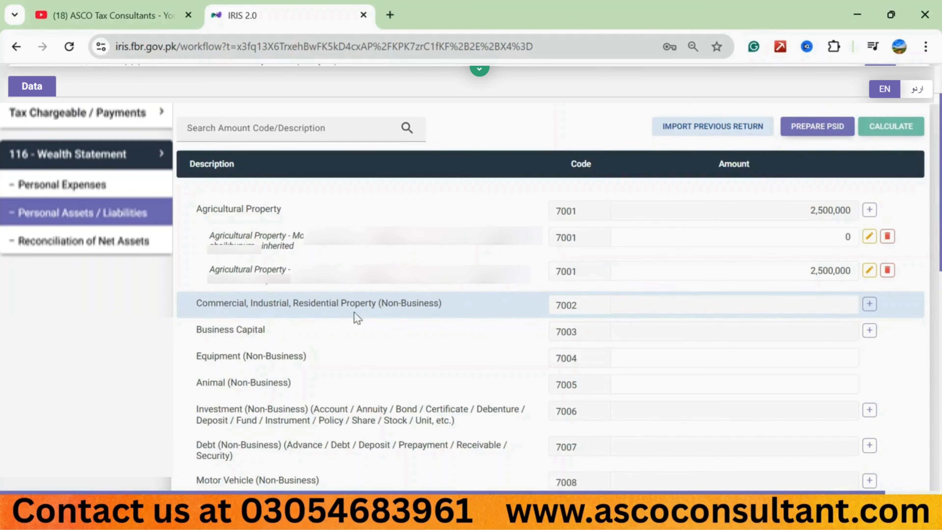
Step: Add a Commercial, Industrial, Residential Property (7002) entry with its address and contents "residential plot, 5 marla" plus the city, and set its amount to 1,500,000
click(869, 306)
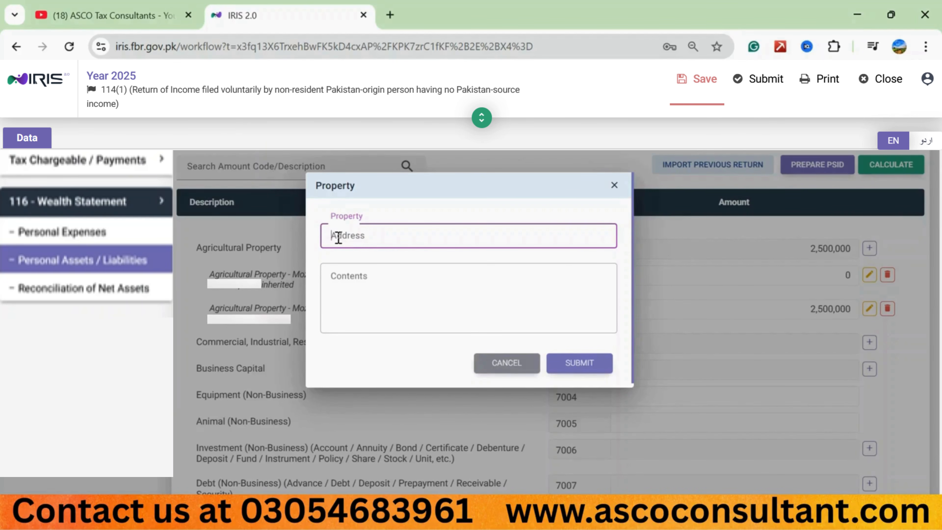
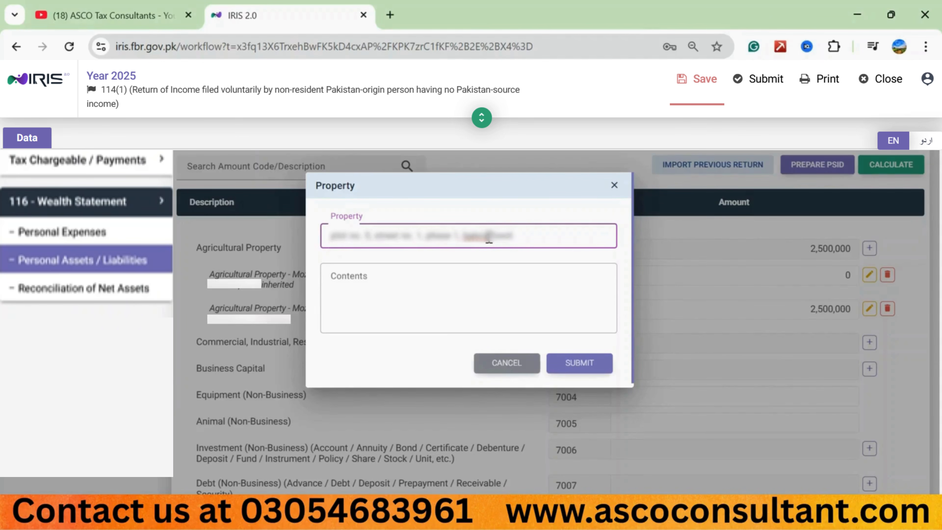
click(364, 282)
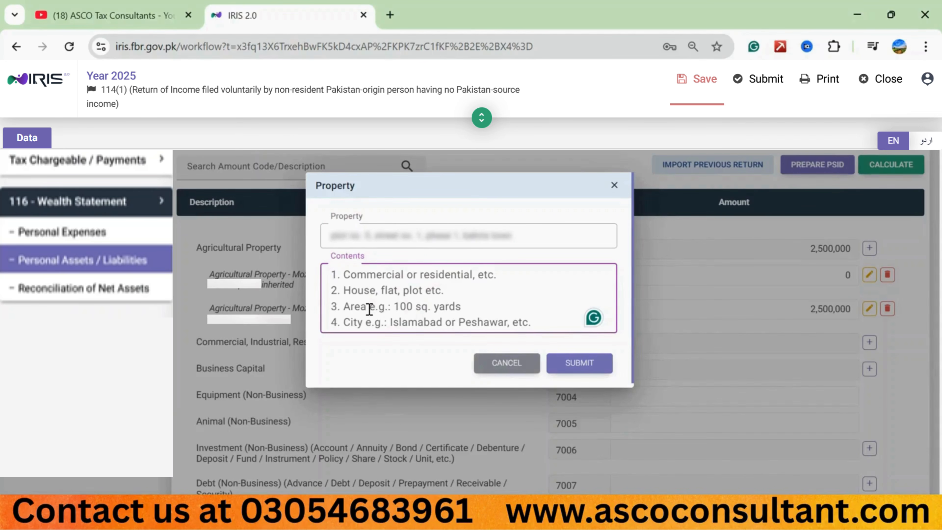
text(residential plot, 5 marla, islamabad)
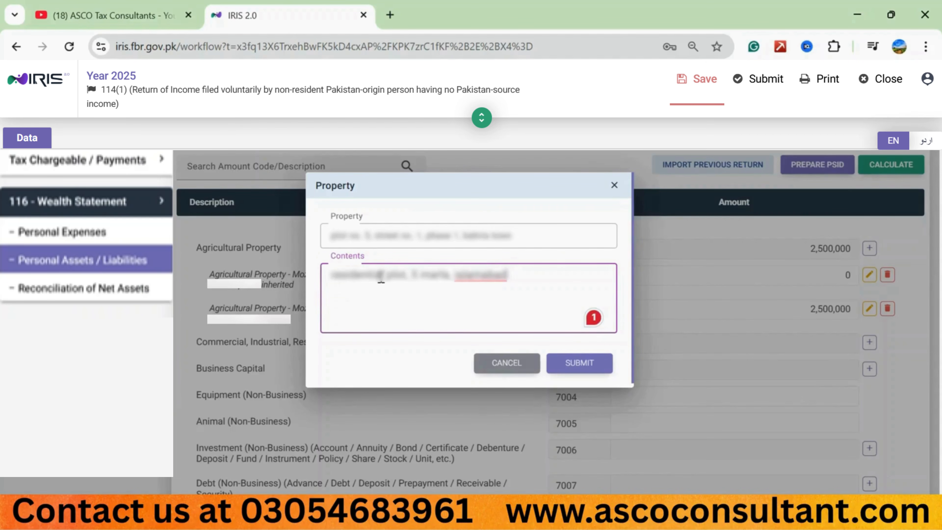
click(399, 329)
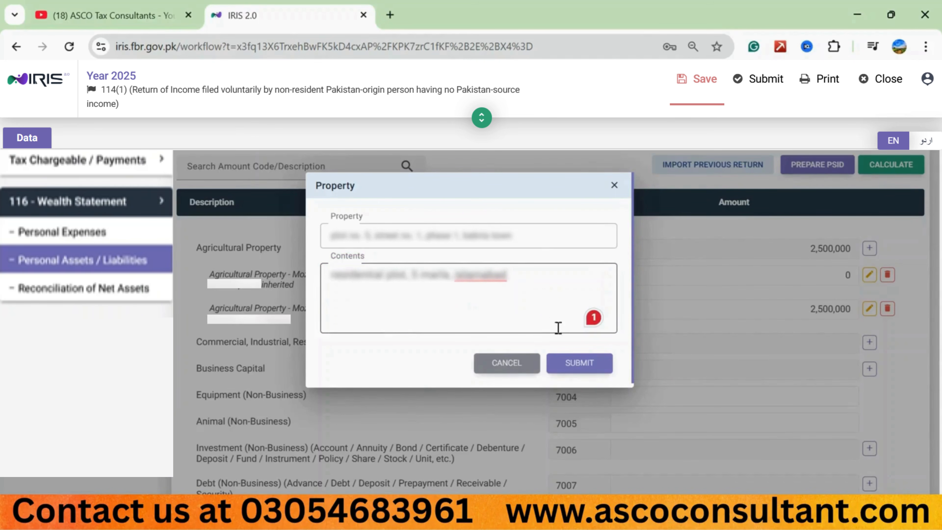
click(578, 363)
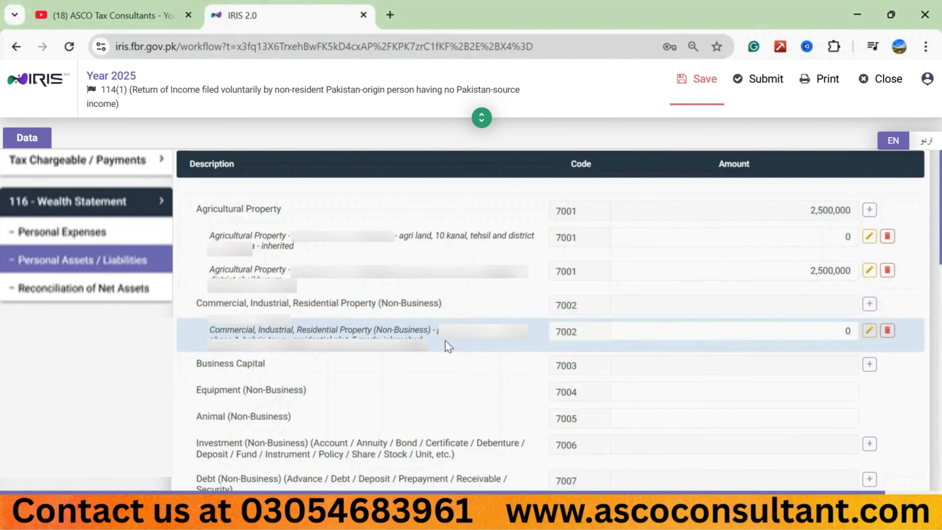
click(785, 332)
text(1500000)
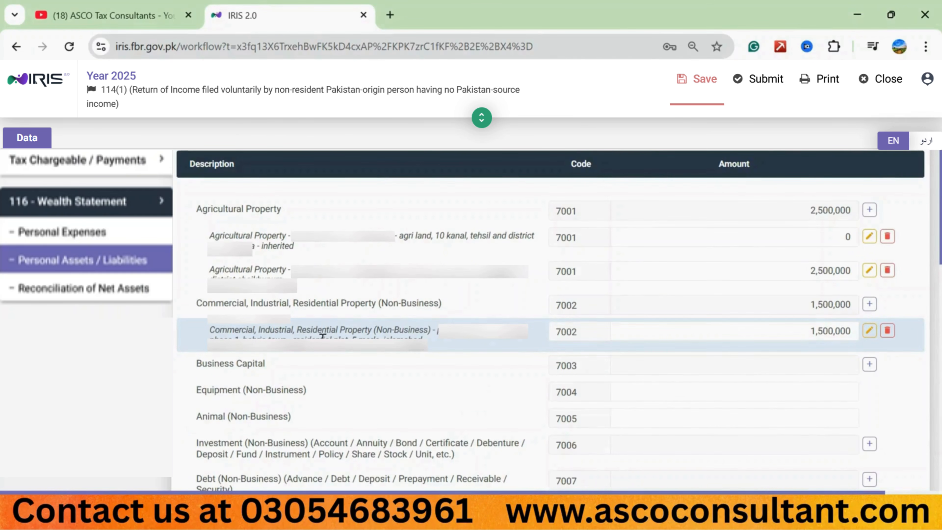
Step: Add a second Commercial, Industrial, Residential Property (7002) entry with its address and contents "house, 10 marla" plus the city, and set its amount to 2,000,000
click(870, 304)
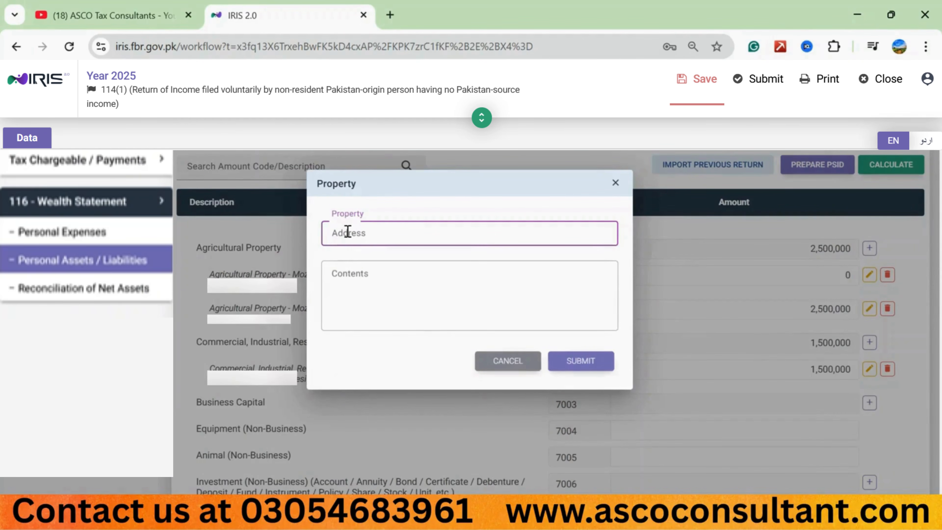
key(Tab)
text(house)
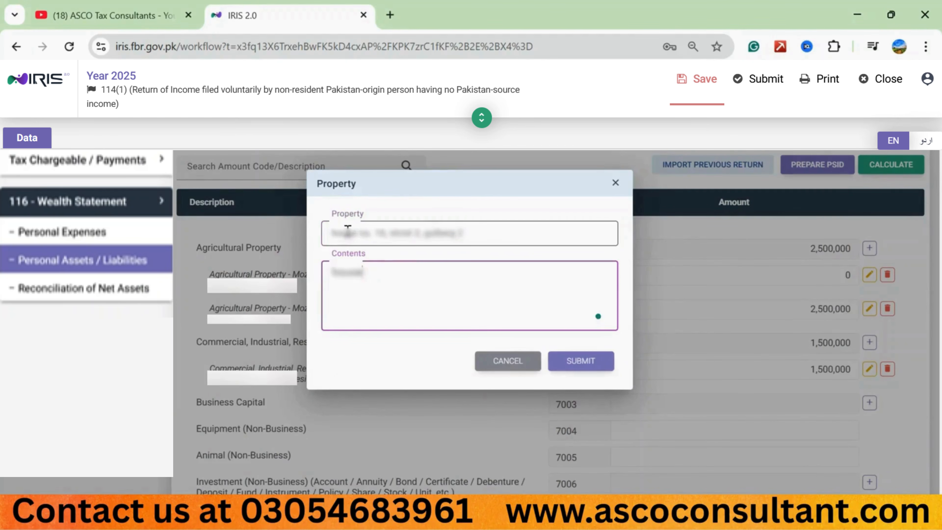
text(, 10 marlaa, )
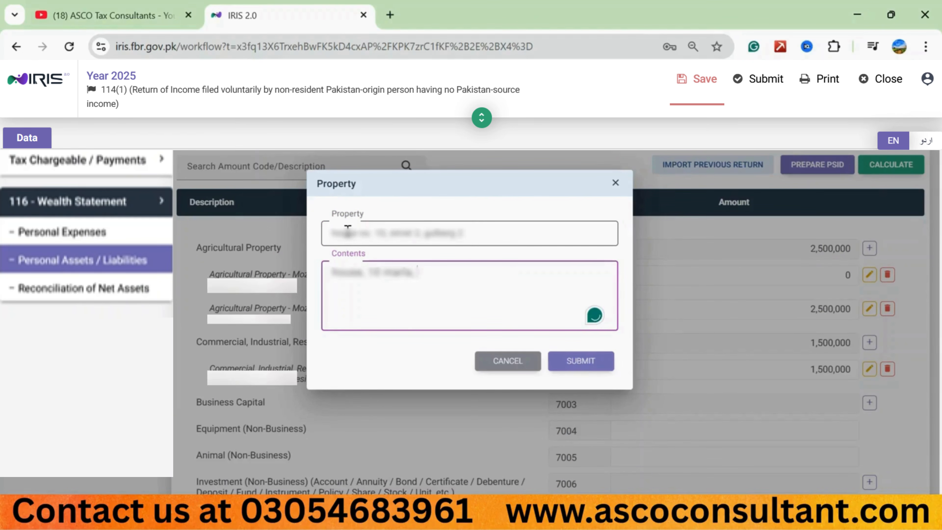
text(lahore)
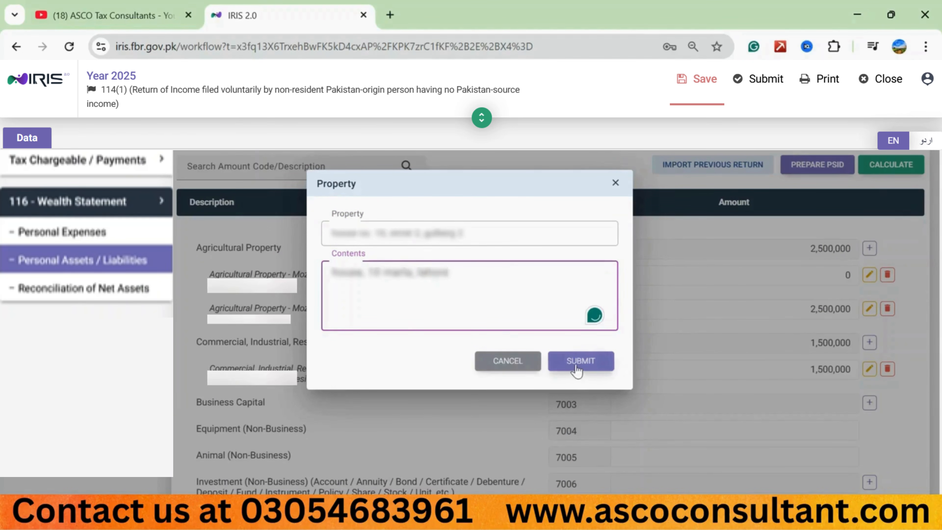
click(577, 369)
click(846, 330)
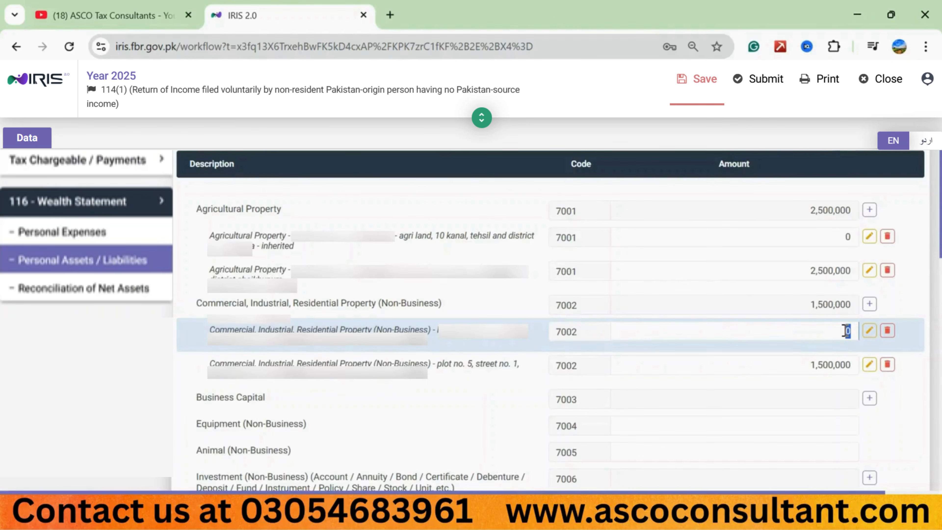
text(2000000)
Step: Set the Animal (Non-Business) (7005) amount to 350,000
scroll(201, 214, down, 5)
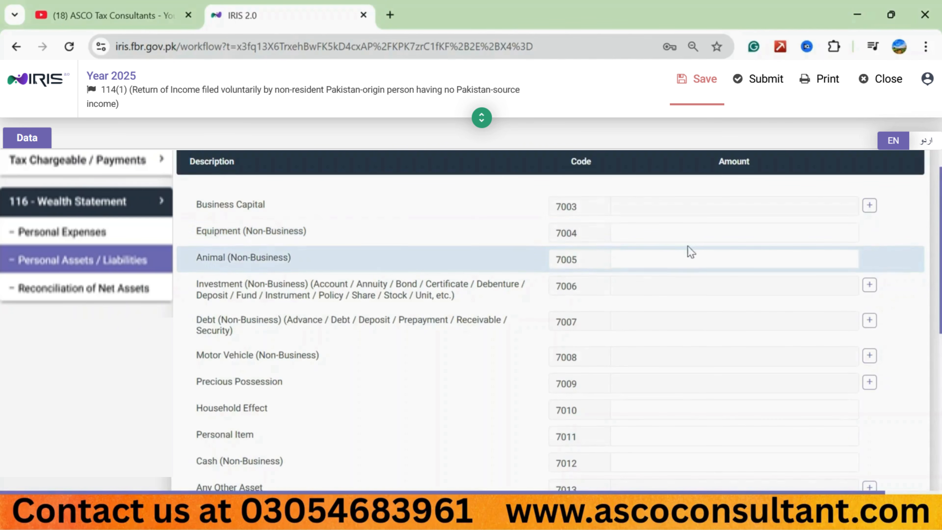
click(696, 237)
click(711, 257)
text(350,000)
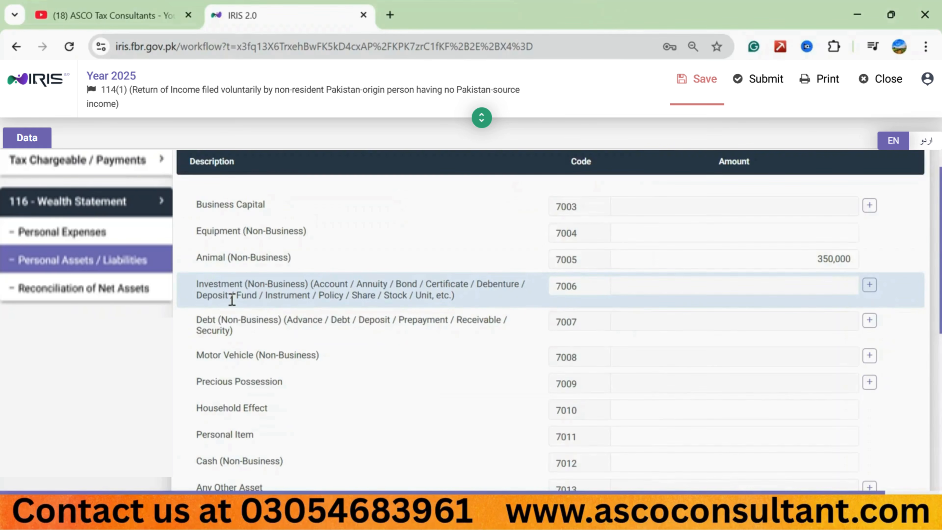
Step: Add an Investment (7006) entry with the bank account number and contents "current account, bank alfalah" plus the branch and city
click(869, 284)
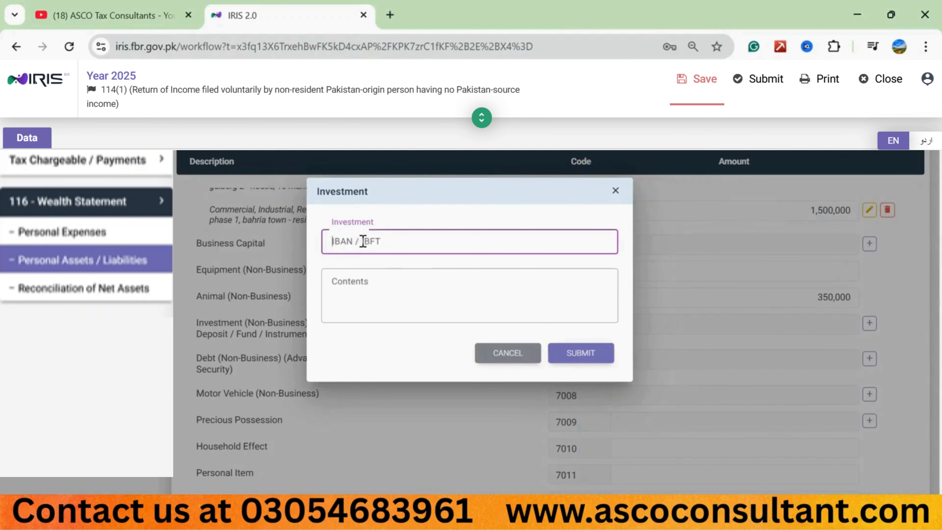
click(353, 288)
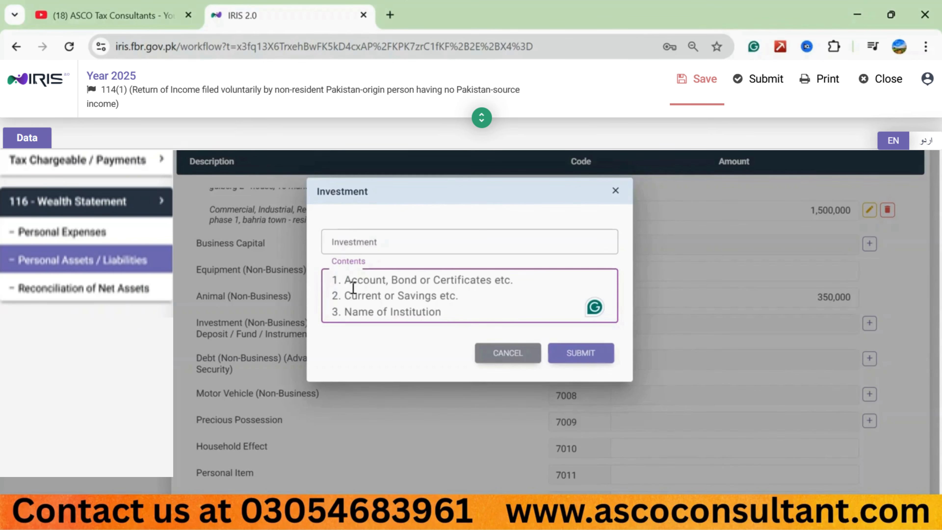
click(359, 239)
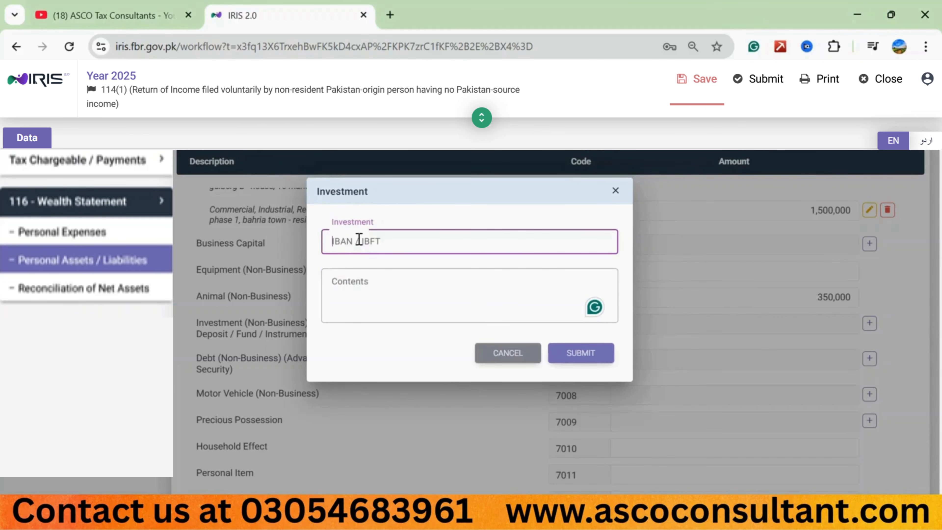
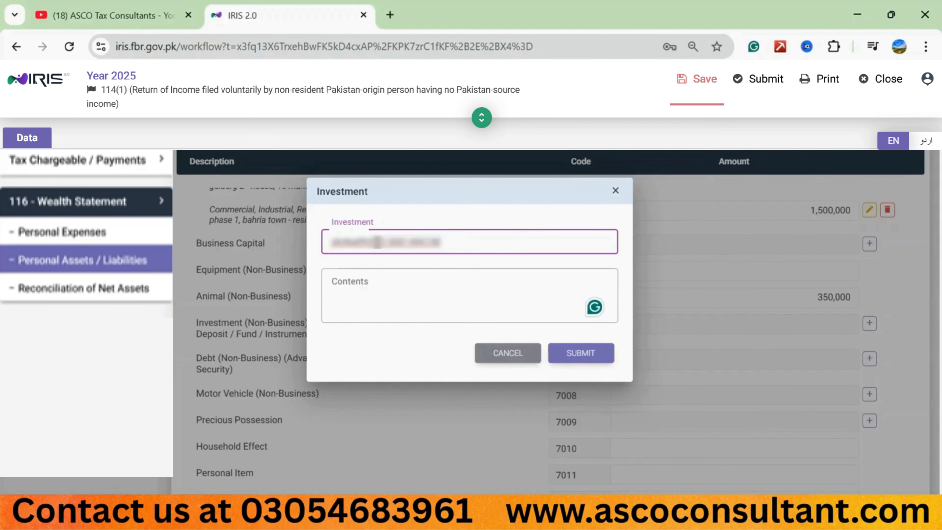
click(357, 275)
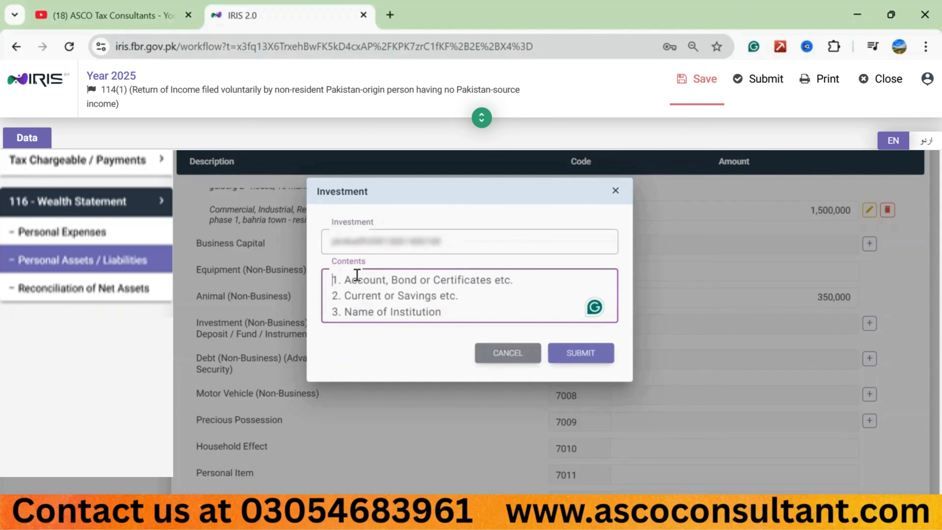
text(current account)
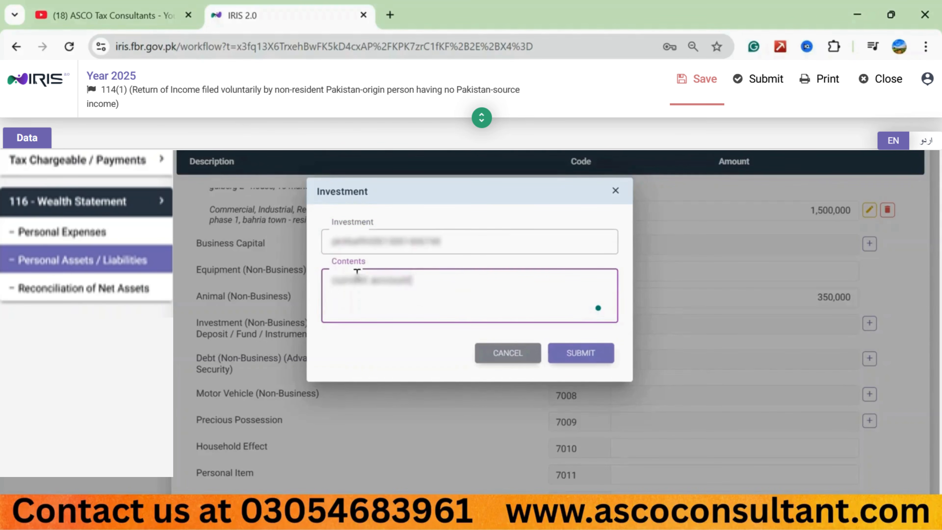
text(, bank alfalah)
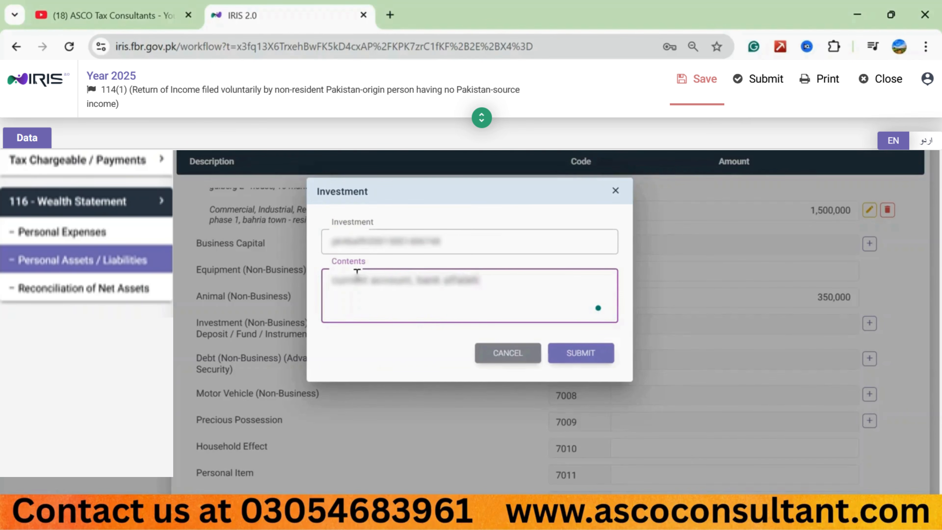
text(, gulberg branch)
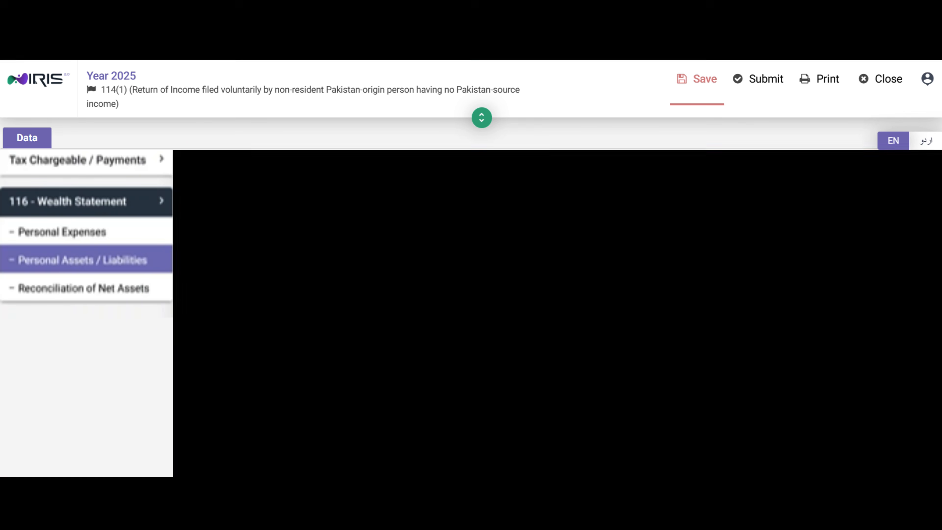
text(, lahore)
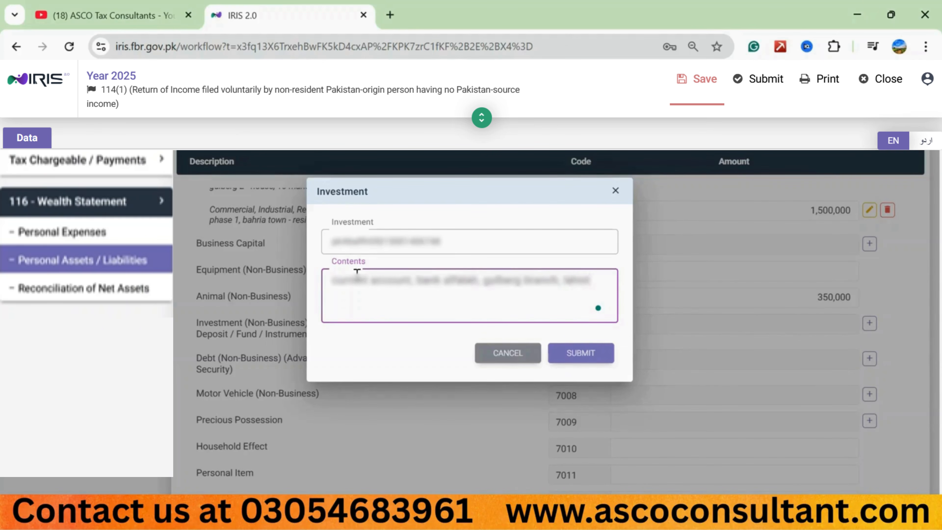
text(e)
click(578, 351)
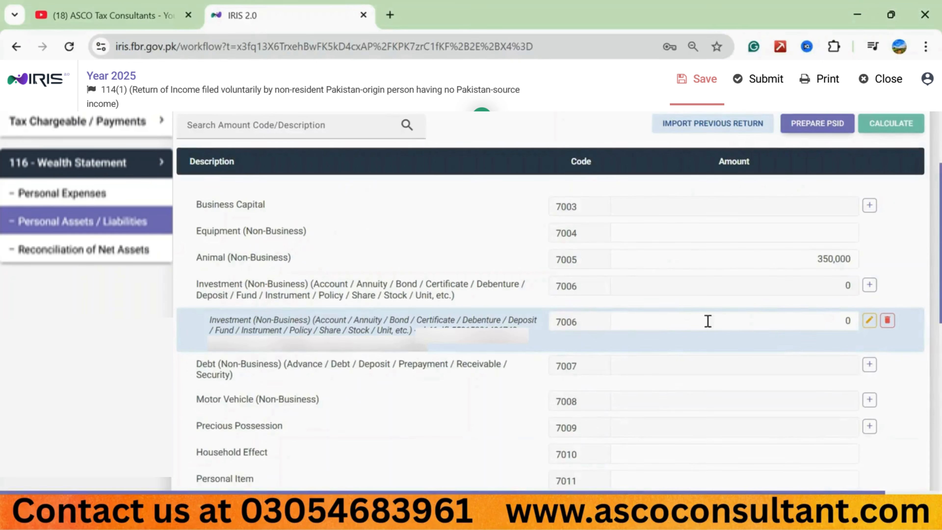
Step: Set the bank account investment's amount to 158,650 and recalculate the return
click(746, 322)
double_click(746, 322)
text(158650)
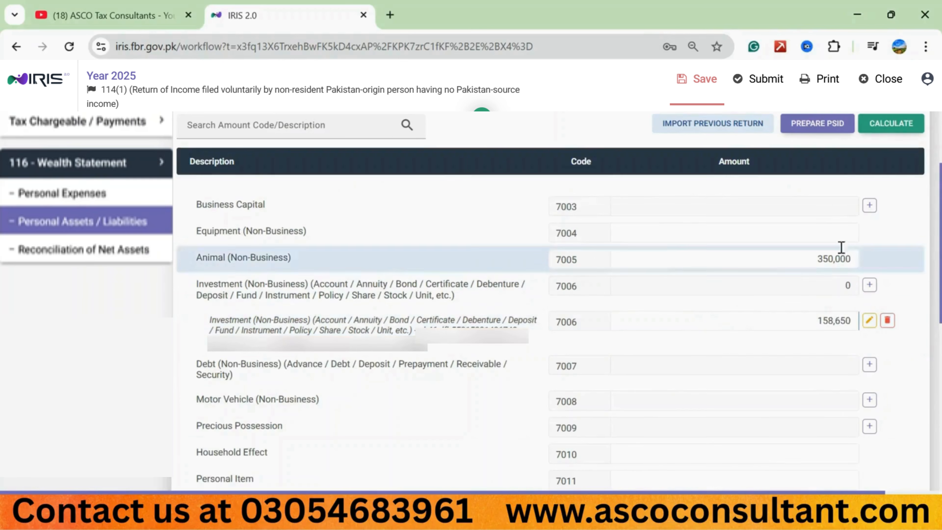
click(896, 129)
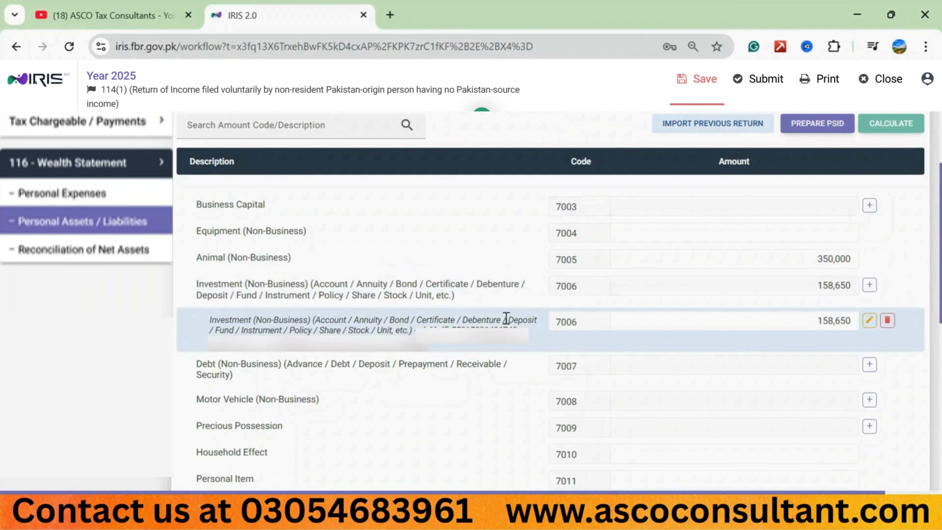
scroll(234, 209, down, 4)
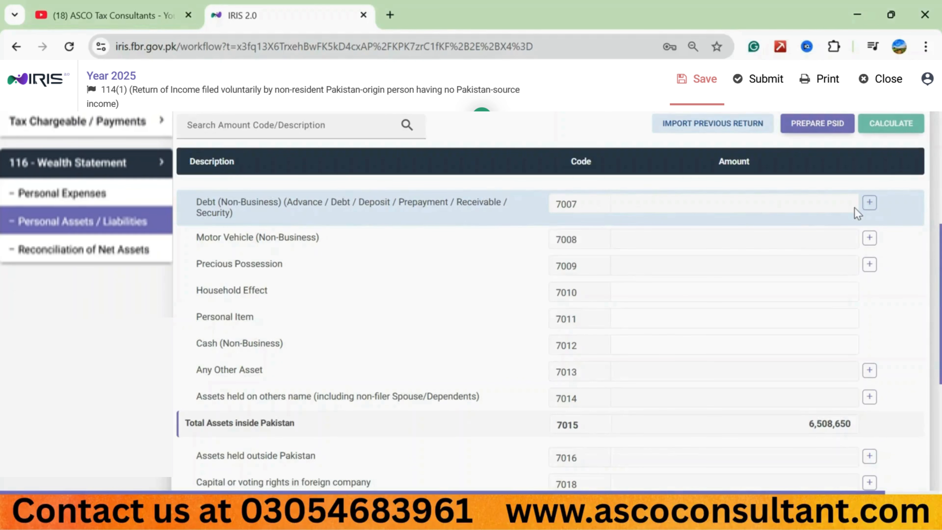
click(869, 203)
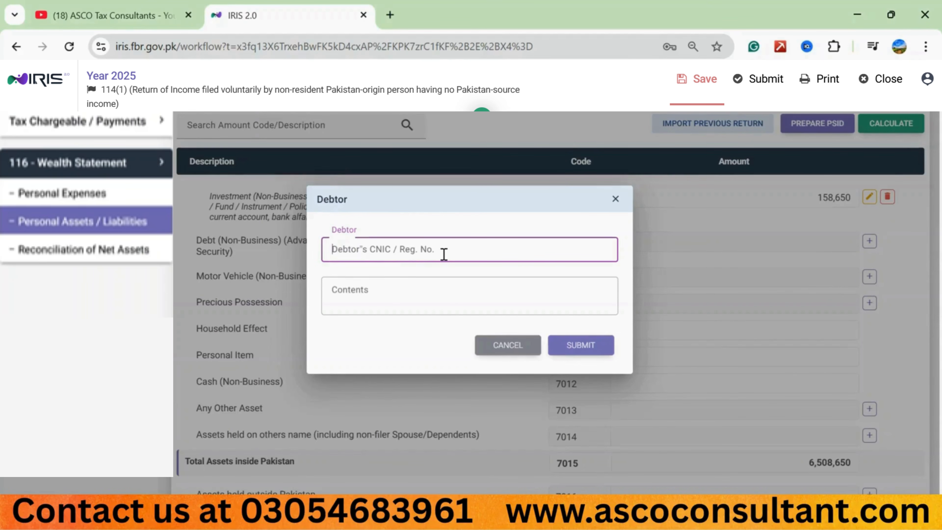
click(353, 308)
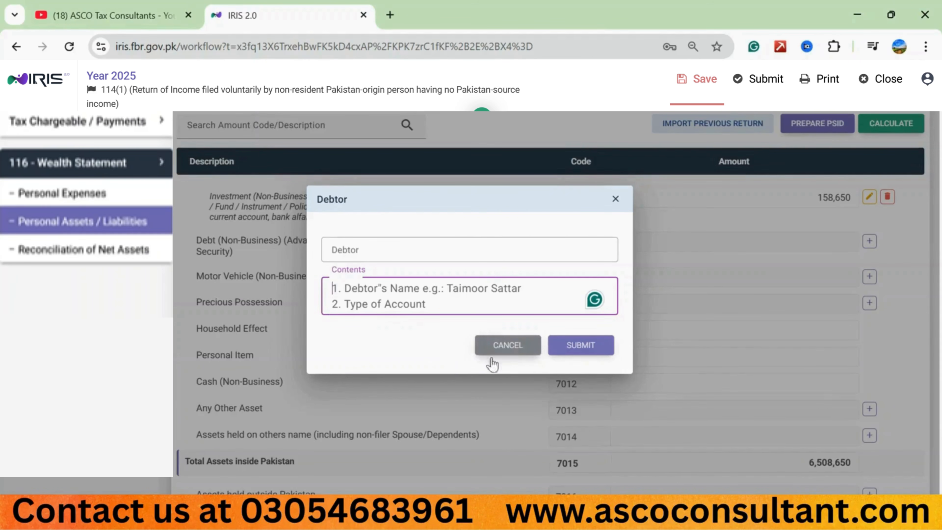
click(507, 345)
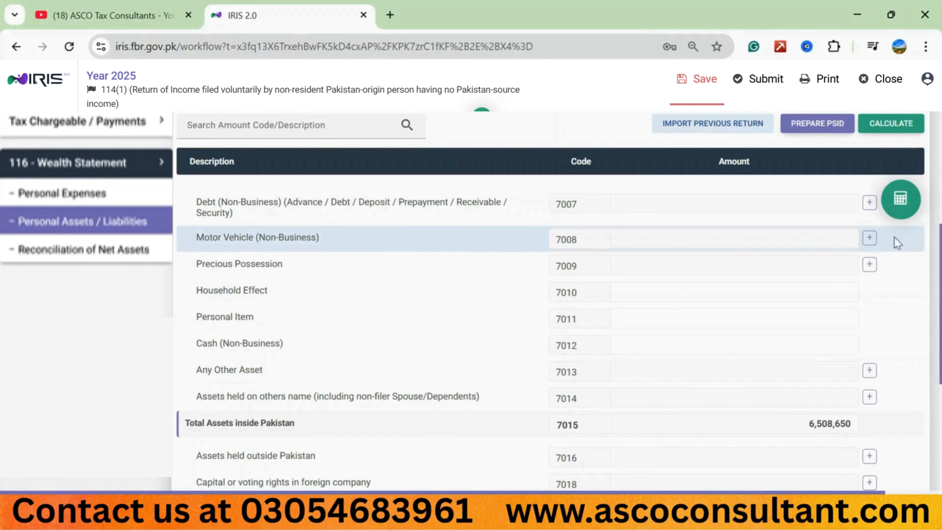
Step: Add a Motor Vehicle (Non-Business) (7008) entry with the vehicle's registration number and contents "cd-70, honda"
click(870, 238)
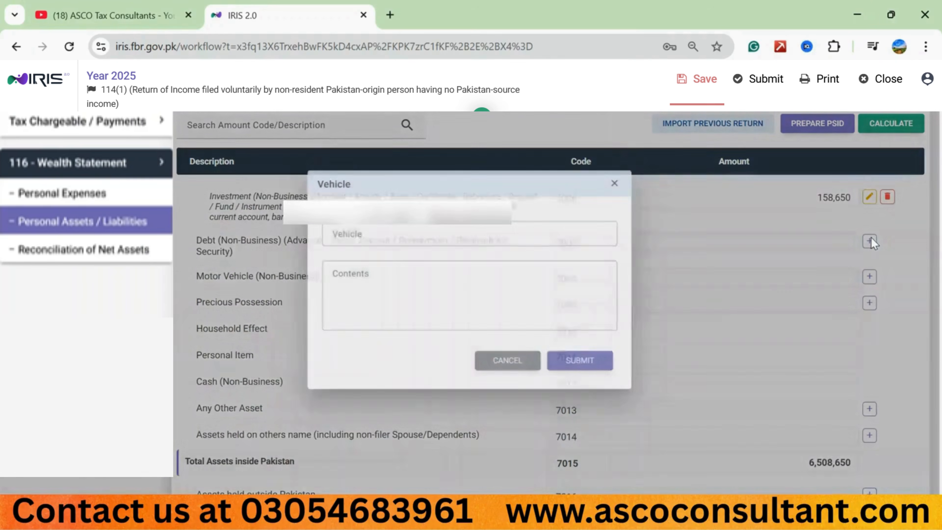
click(332, 219)
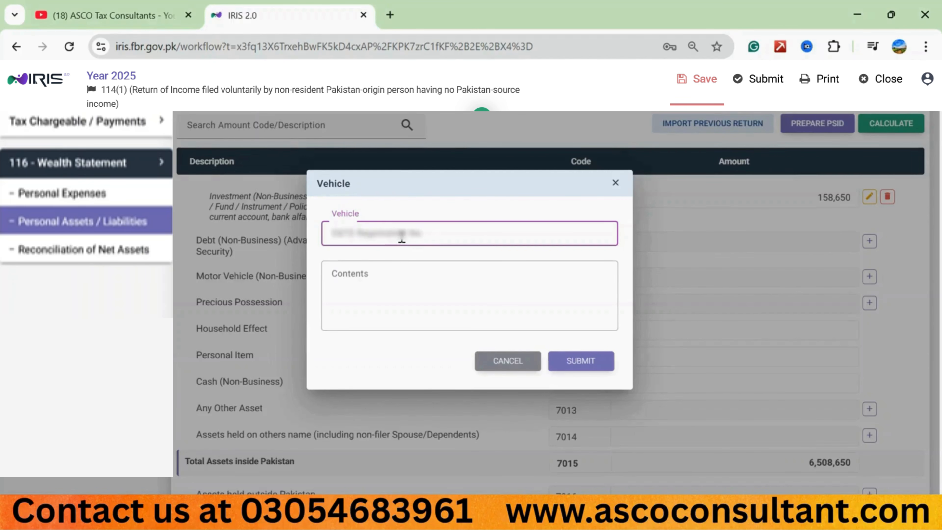
text(abc 11 4444)
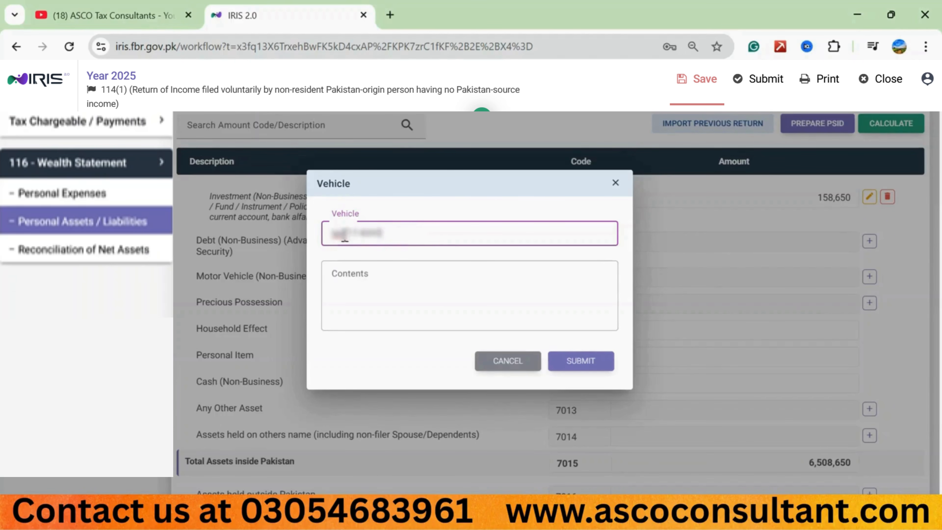
click(345, 278)
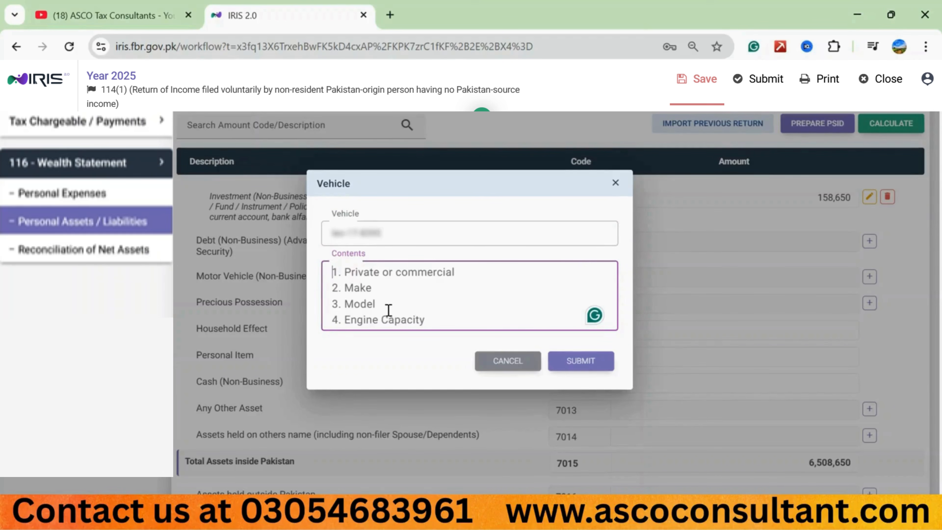
text(cd-70, )
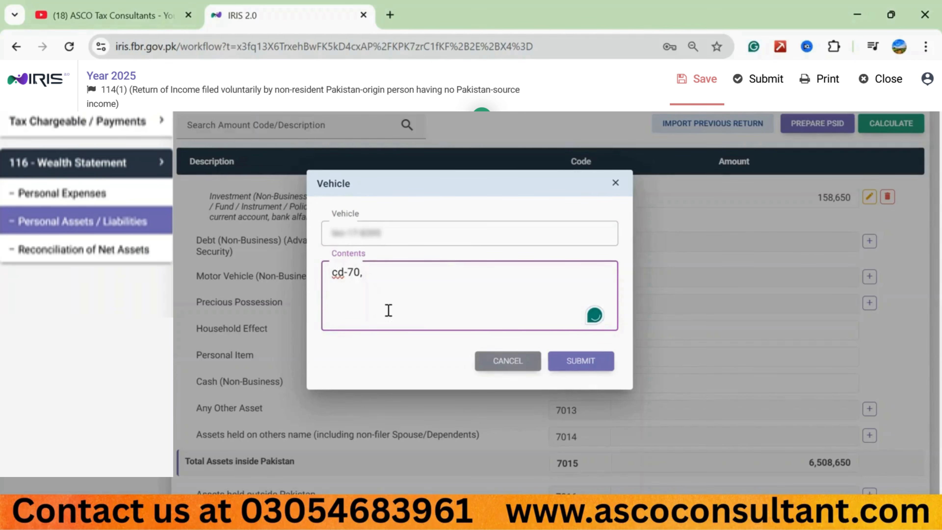
text(honda)
click(576, 360)
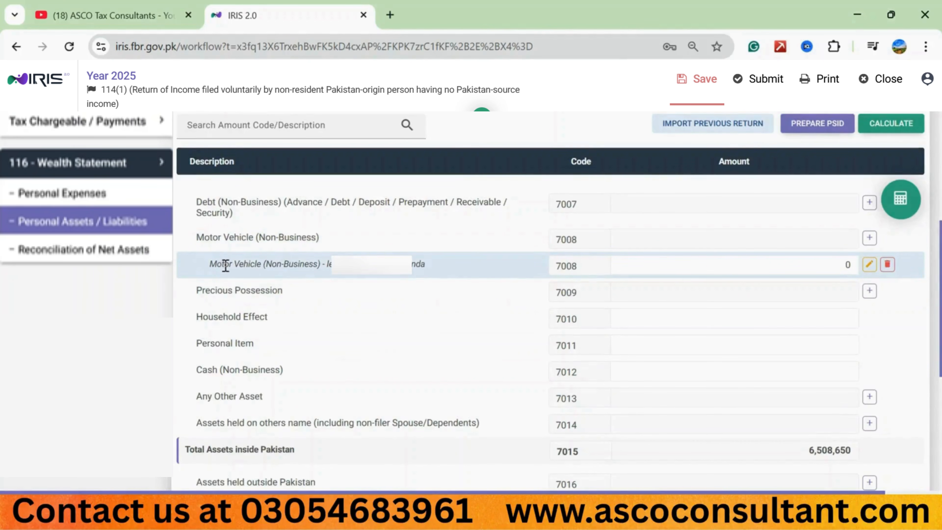
Step: Set the Honda motor vehicle's amount to 83,500 and recalculate the return
double_click(804, 266)
text(83,500)
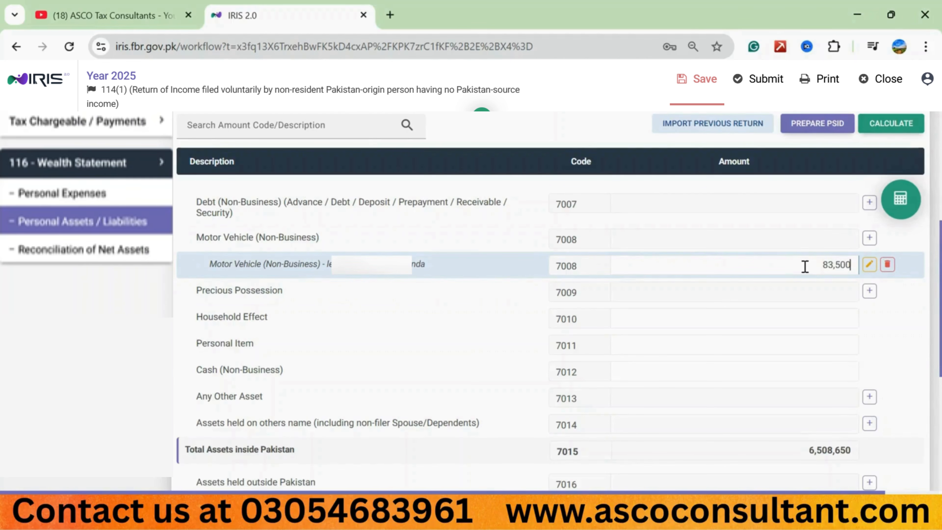
click(891, 124)
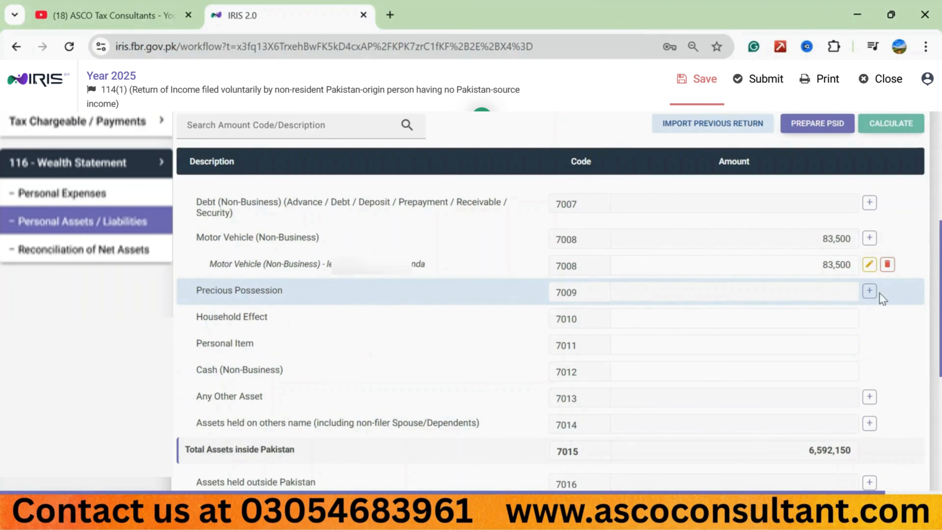
Step: Add a Precious Possession (7009) entry with "jewellery" as the nature of asset and contents "gold 10 tola"
click(869, 290)
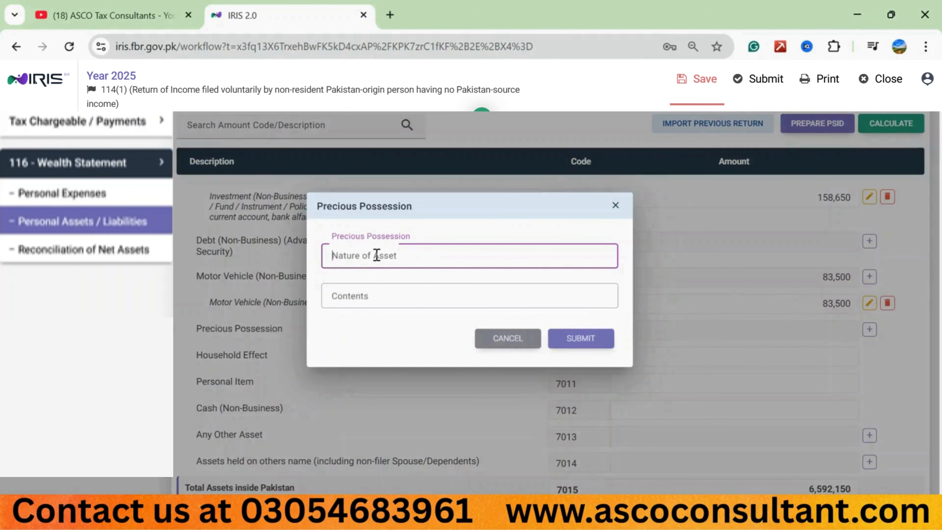
text(jewellery)
click(342, 299)
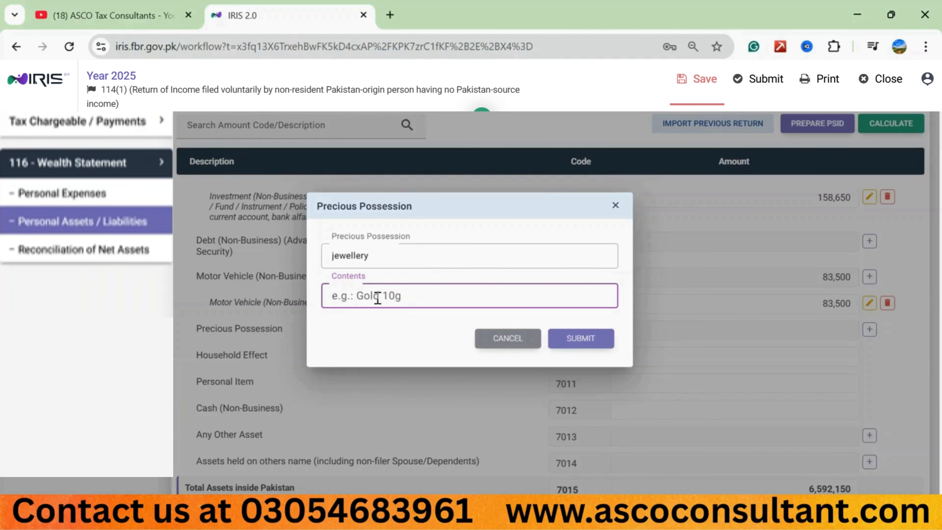
text(gold 10 tola)
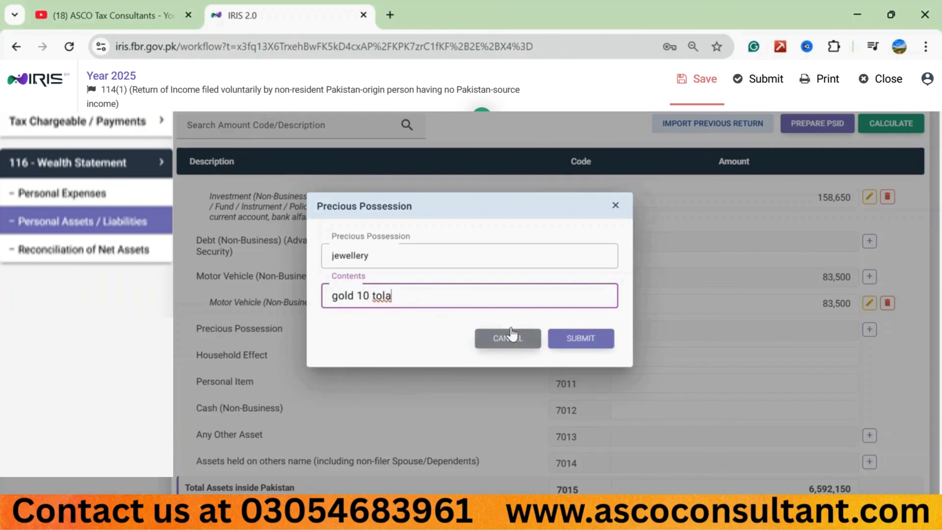
click(571, 337)
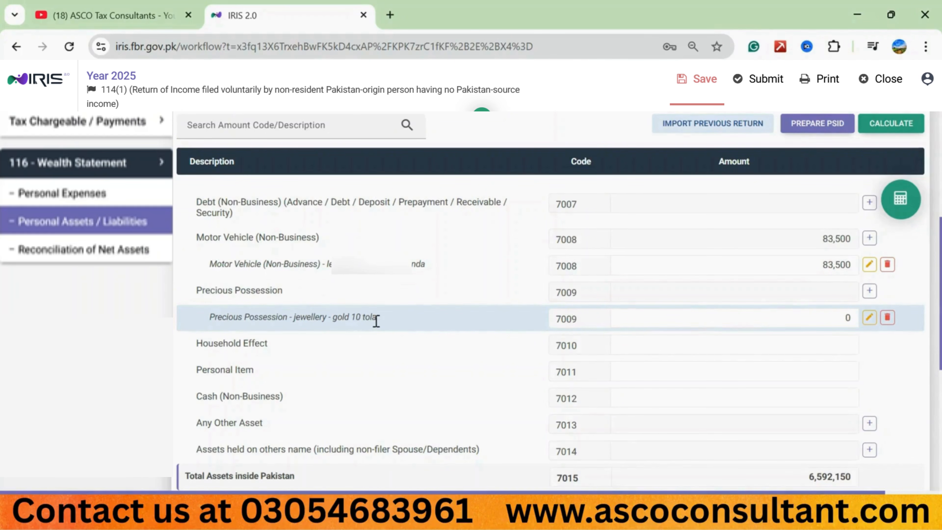
Step: Change the jewellery entry's contents to "gold 10 tola - dowry" and recalculate the return
click(869, 320)
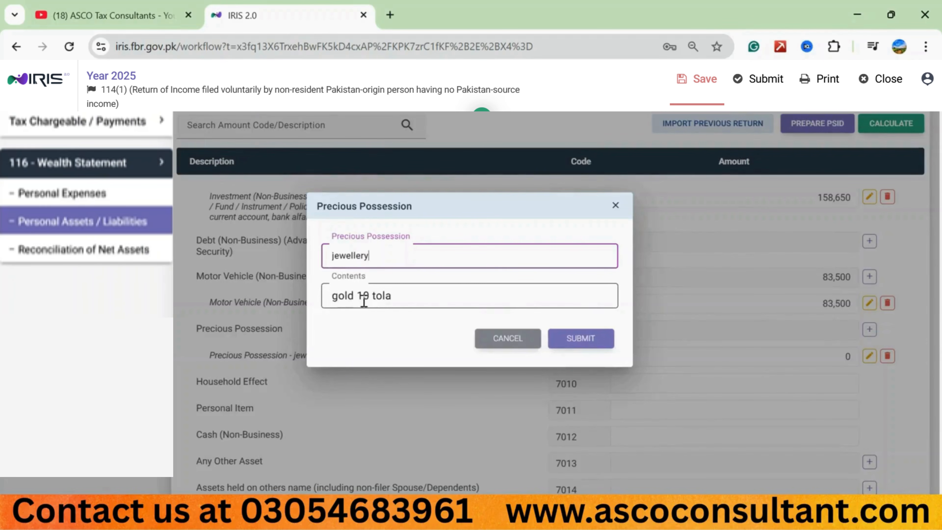
click(400, 297)
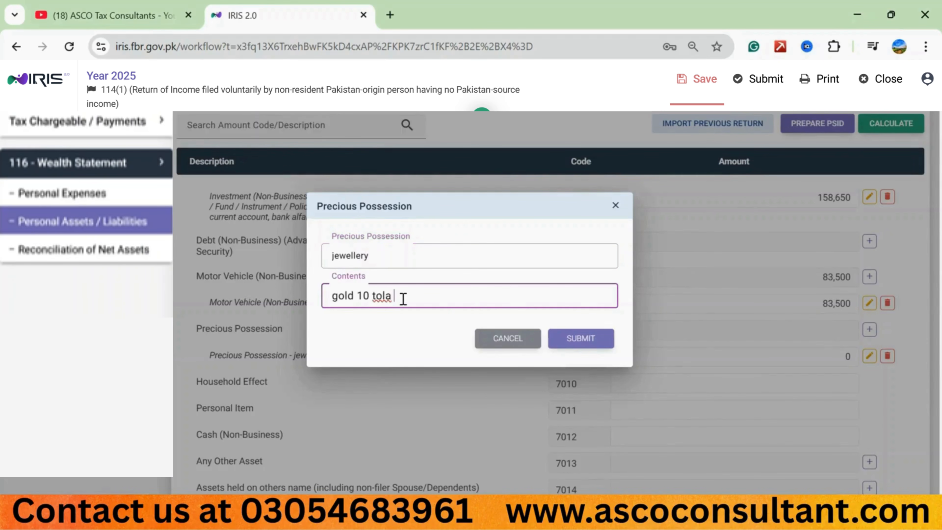
text(-)
text(dowry)
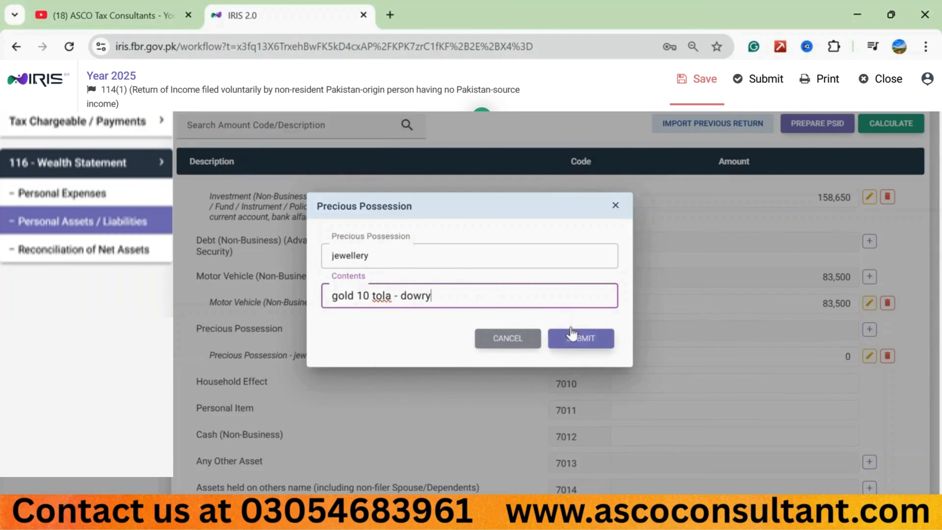
click(579, 339)
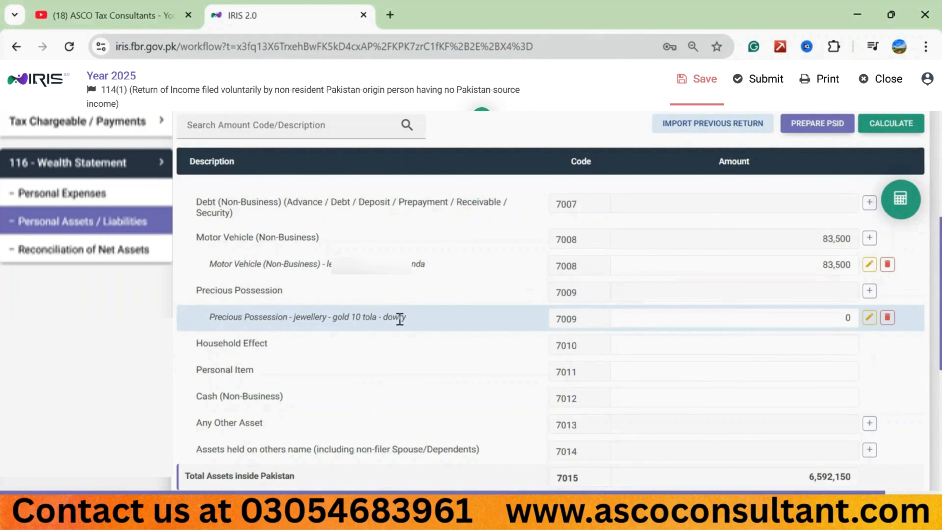
click(870, 128)
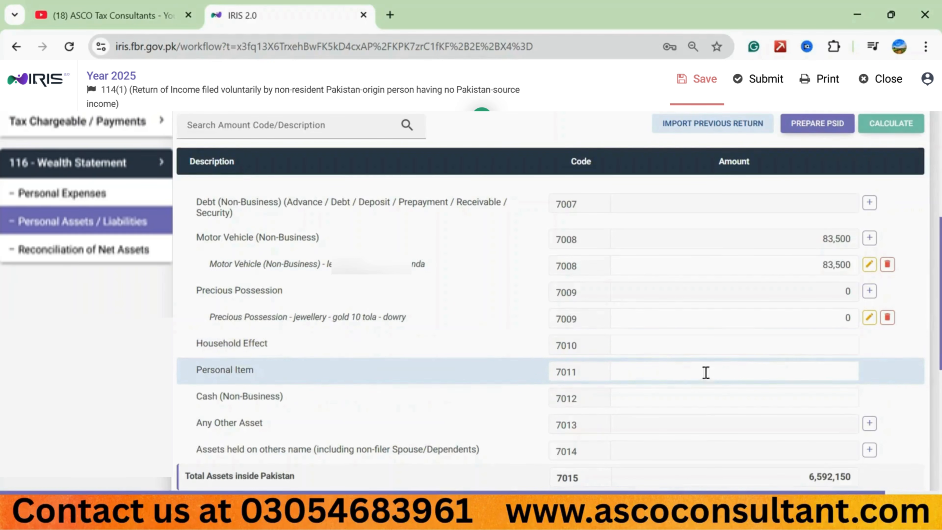
Step: Set the Household Effect (7010) amount to 500,000 and recalculate the return
click(757, 350)
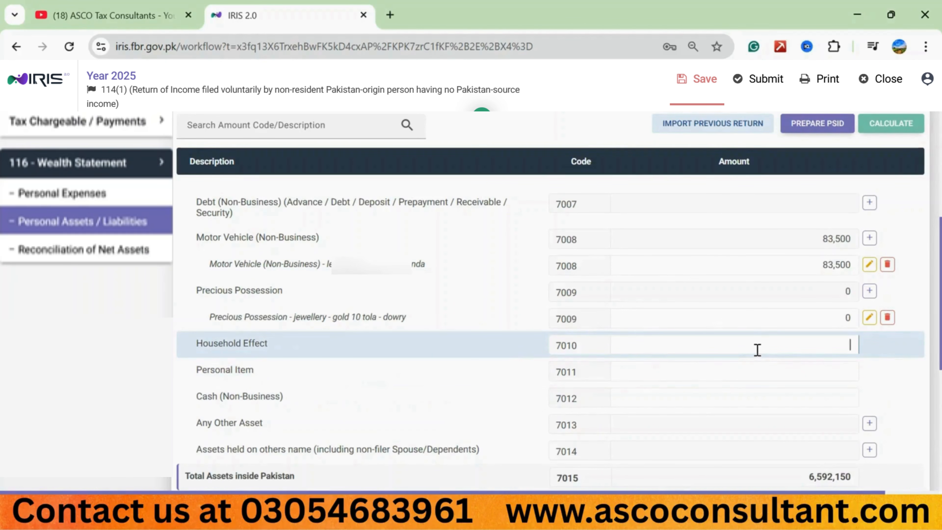
text(5000000)
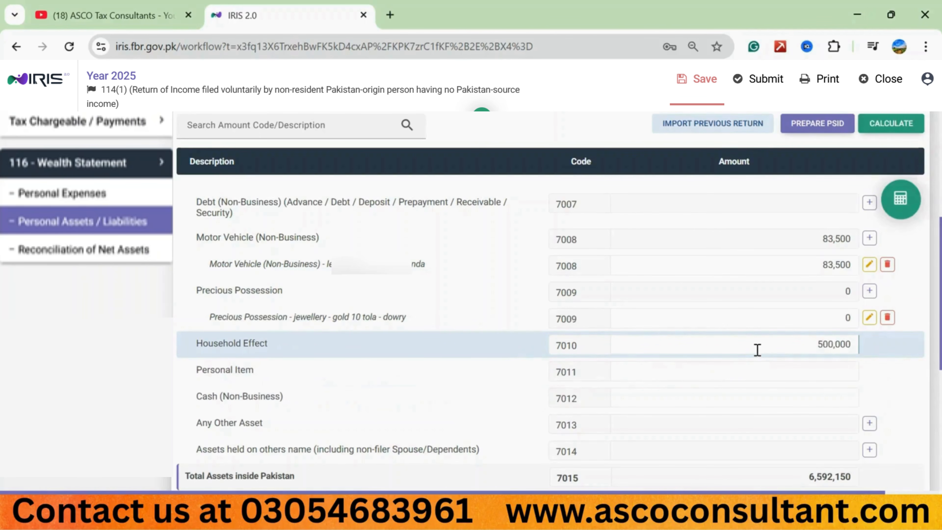
click(892, 126)
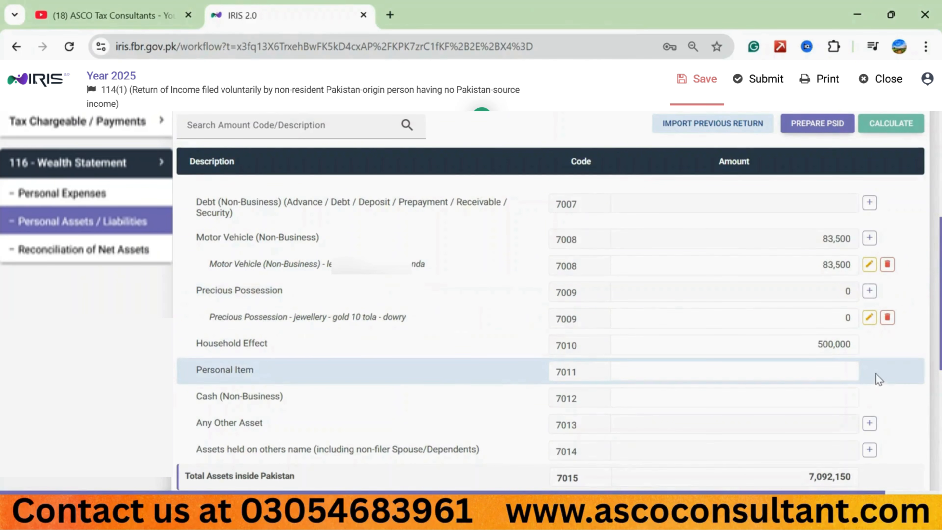
Step: Set Personal Item (7011) to 350,000 and Cash (Non-Business) (7012) to 560,000, and recalculate the return
click(789, 370)
text(3500000)
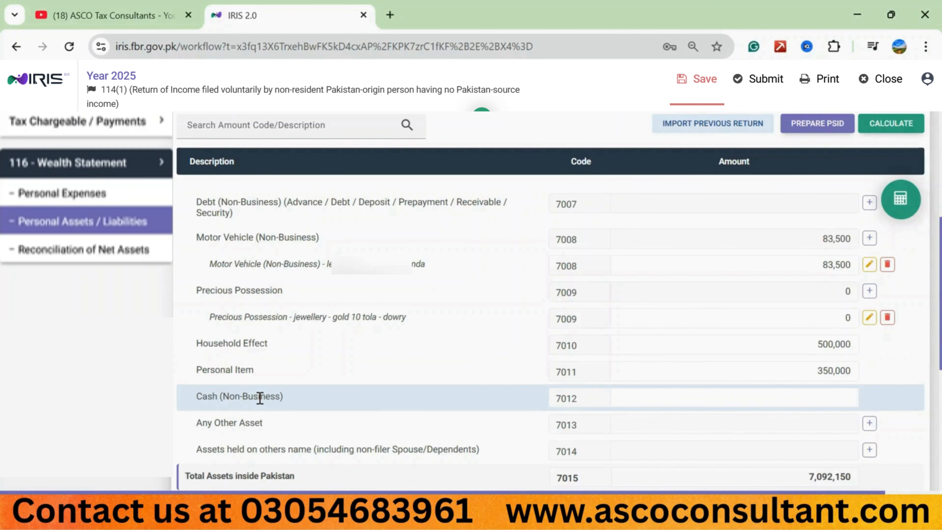
click(747, 400)
text(560,000)
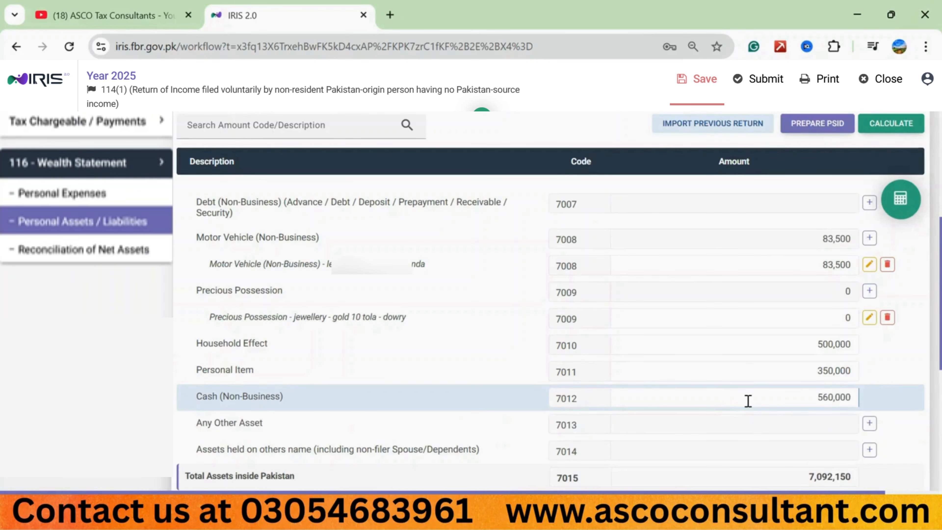
click(894, 126)
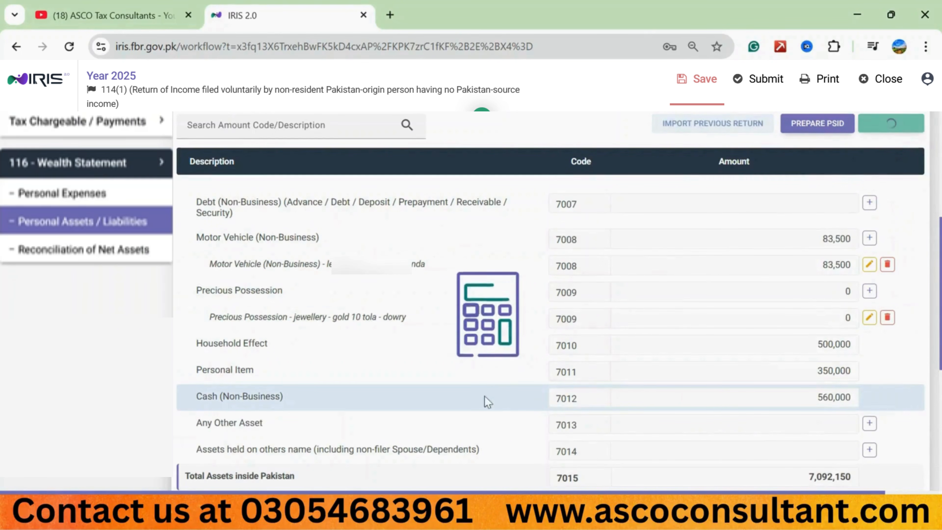
Step: Add an Any Other Asset (7013) entry with "5 marla plot," followed by the plot's location as contents
scroll(461, 415, down, 5)
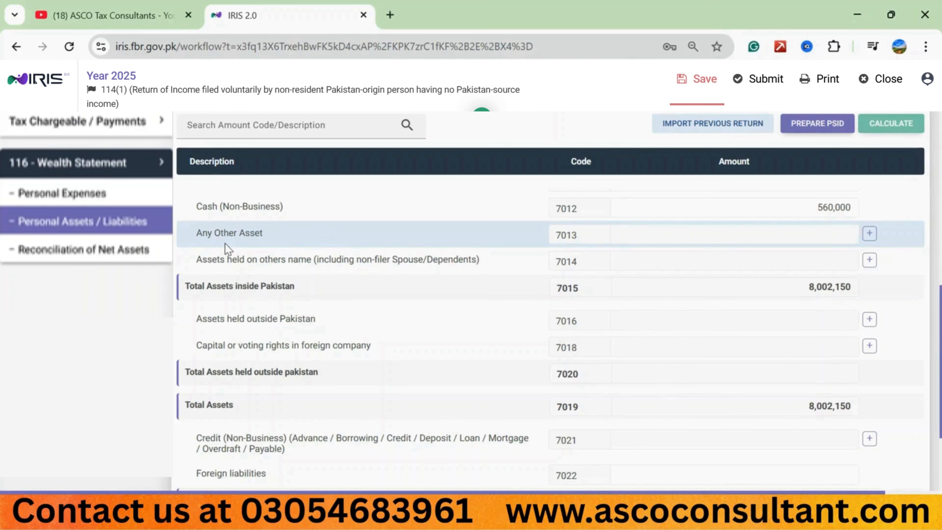
click(869, 234)
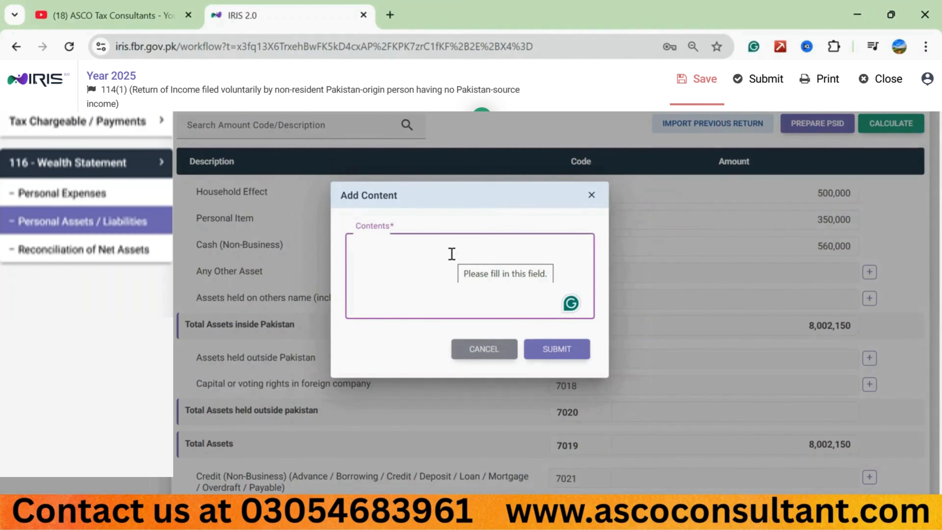
text(5 m)
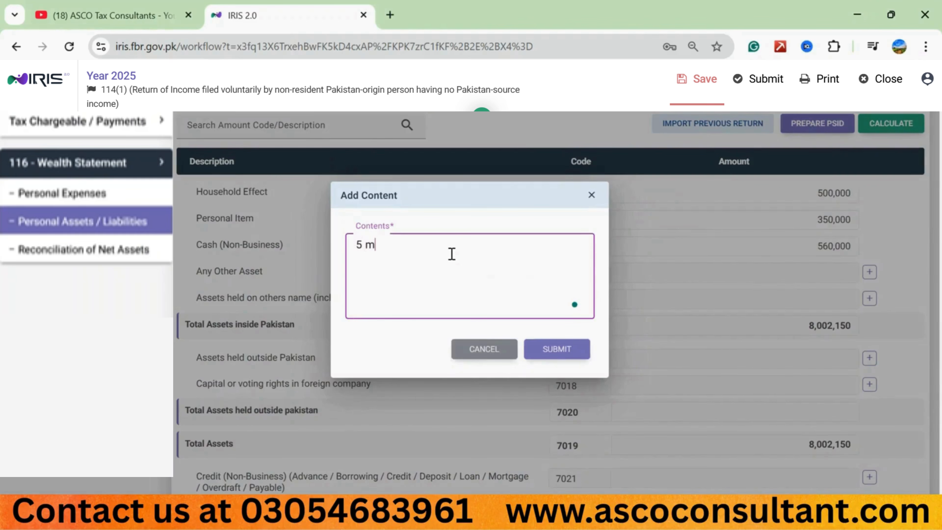
text(arla plot, sa garden lahore)
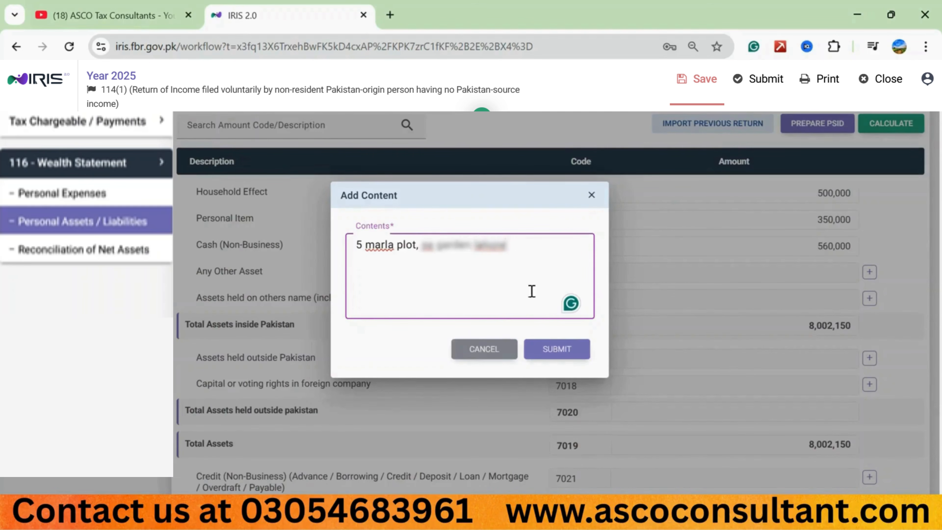
click(552, 354)
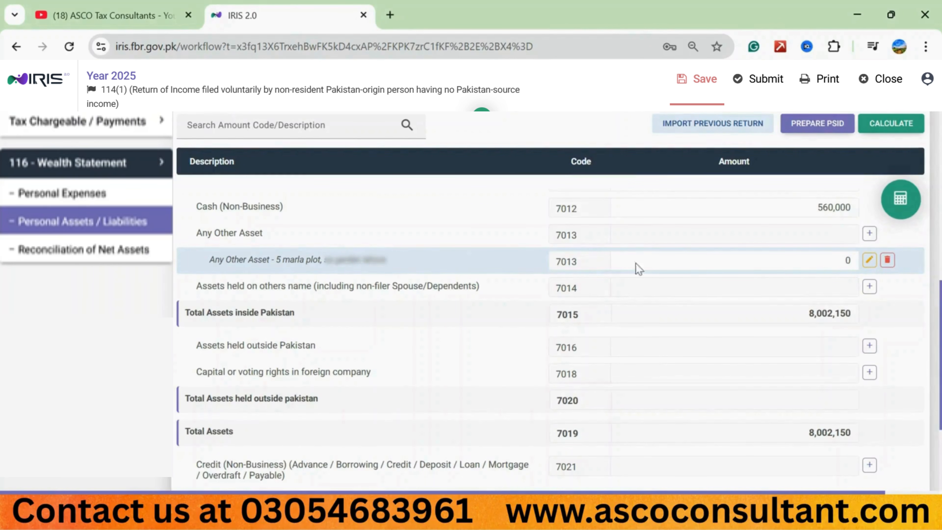
Step: Insert "on installment" after "5 marla plot" in the Any Other Asset entry's contents and recalculate the return
click(868, 259)
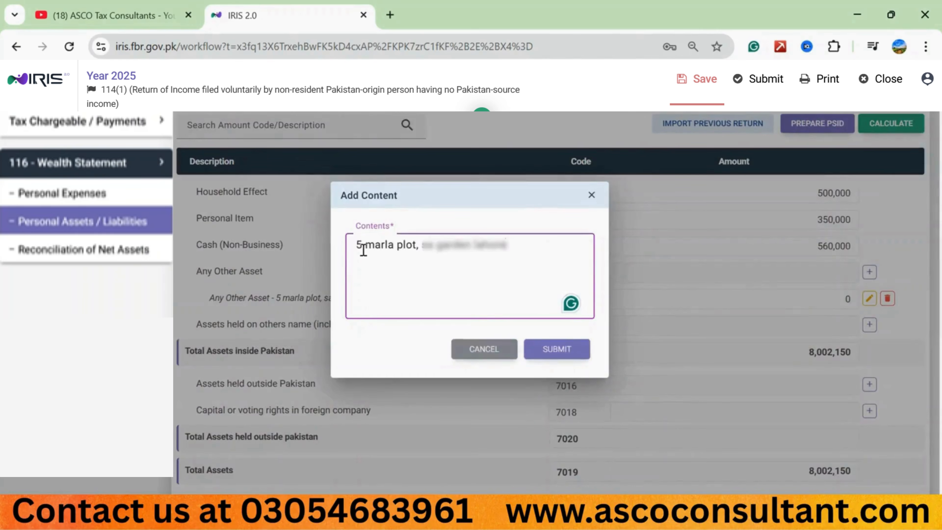
click(419, 244)
key(BackSpace)
text(on installment,)
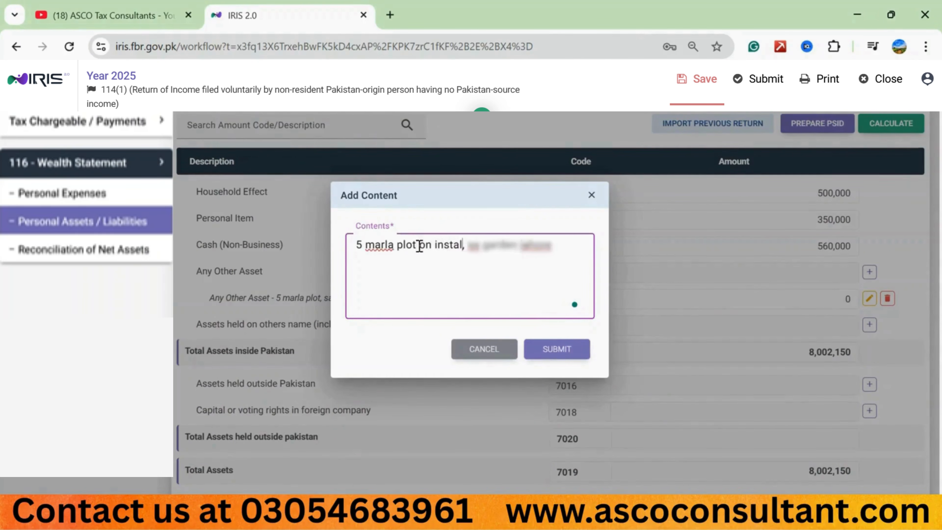
click(555, 350)
scroll(552, 352, down, 1)
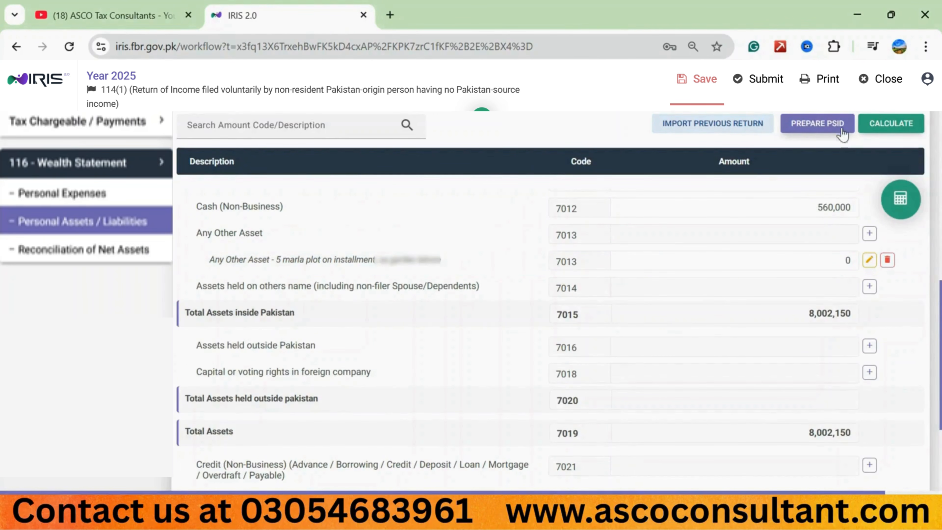
click(875, 128)
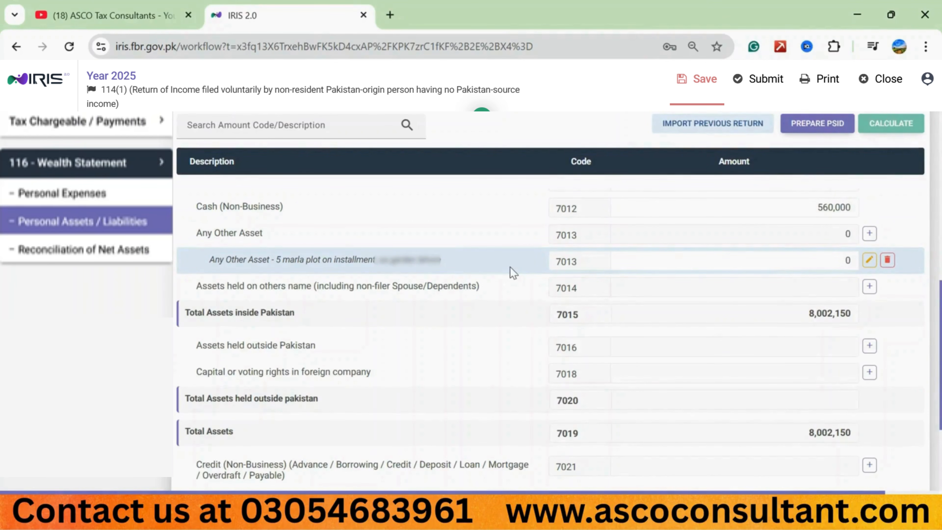
Step: Set the 5 marla plot's amount to 1,070,000 and recalculate the return
click(726, 264)
text(1070000)
click(903, 122)
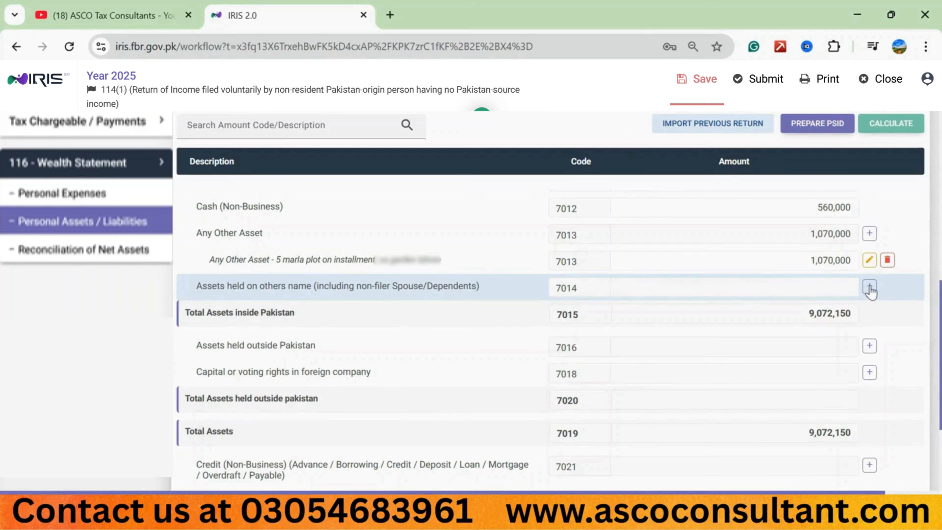
Step: Examine the entry forms for assets held on others name (7014) and assets held outside Pakistan (7016), adding no entries
click(335, 250)
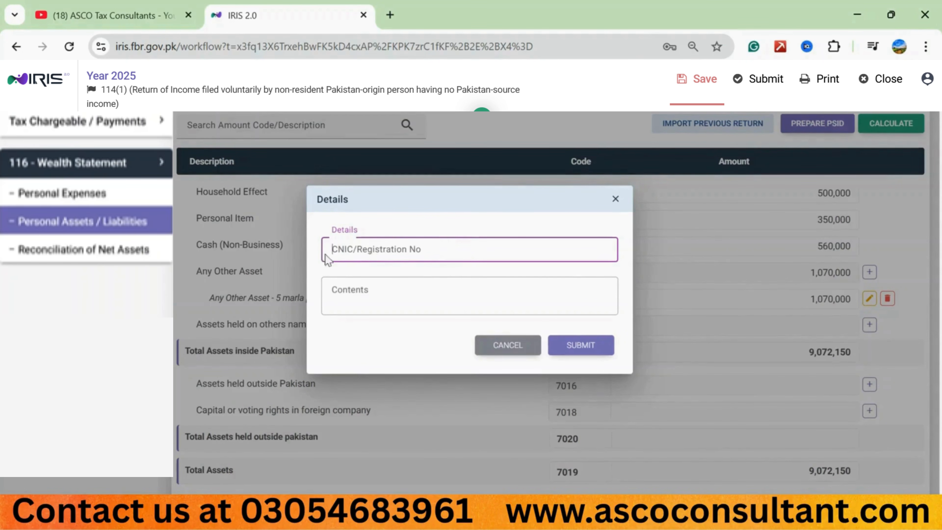
click(340, 295)
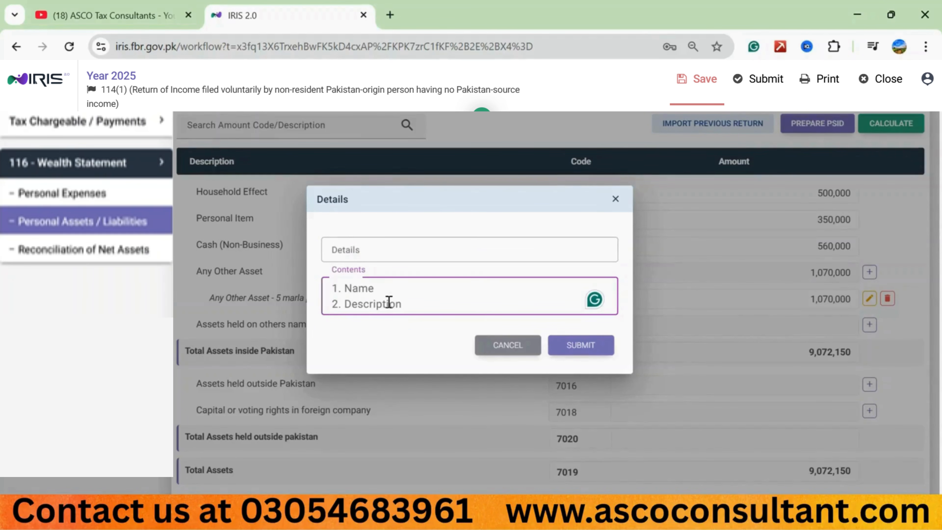
click(507, 350)
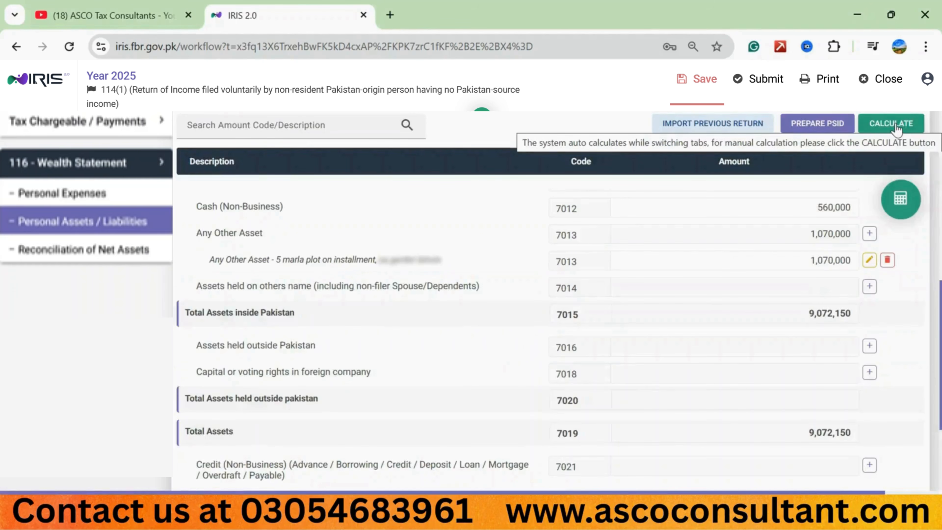
click(895, 126)
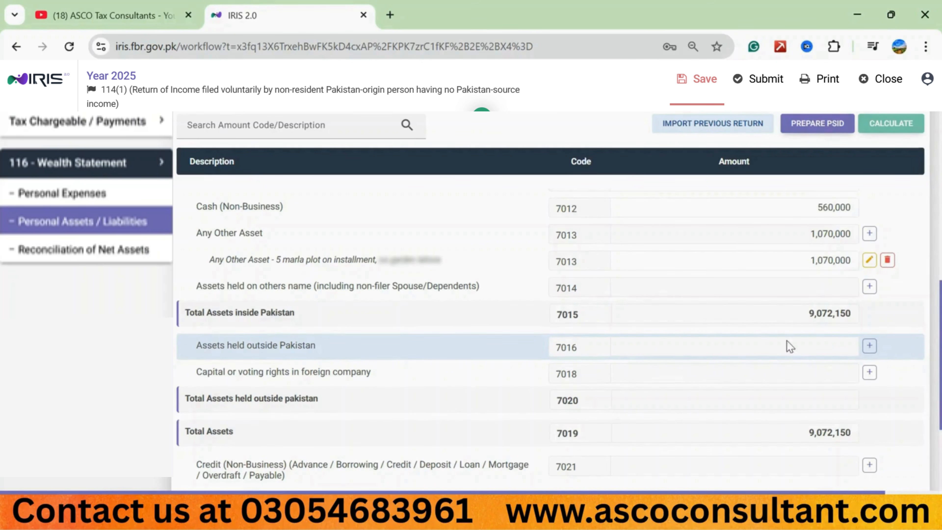
click(869, 346)
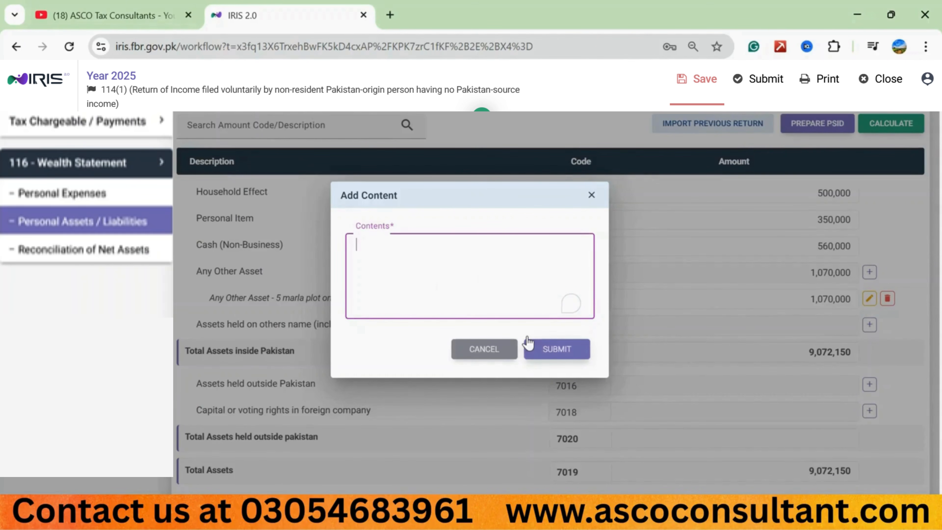
click(497, 346)
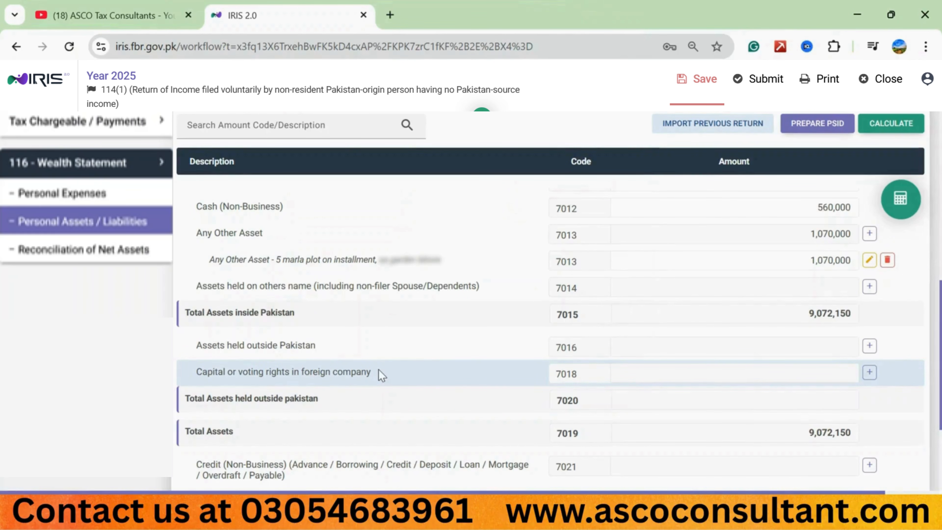
Step: Examine the fields and tax year options for Capital or voting rights in foreign company (7018), adding no entry
click(864, 374)
click(333, 215)
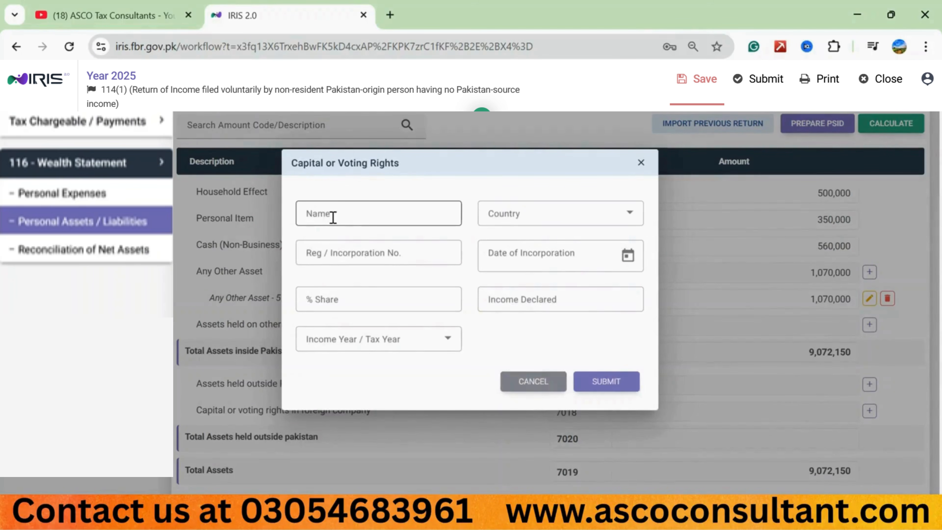
click(343, 254)
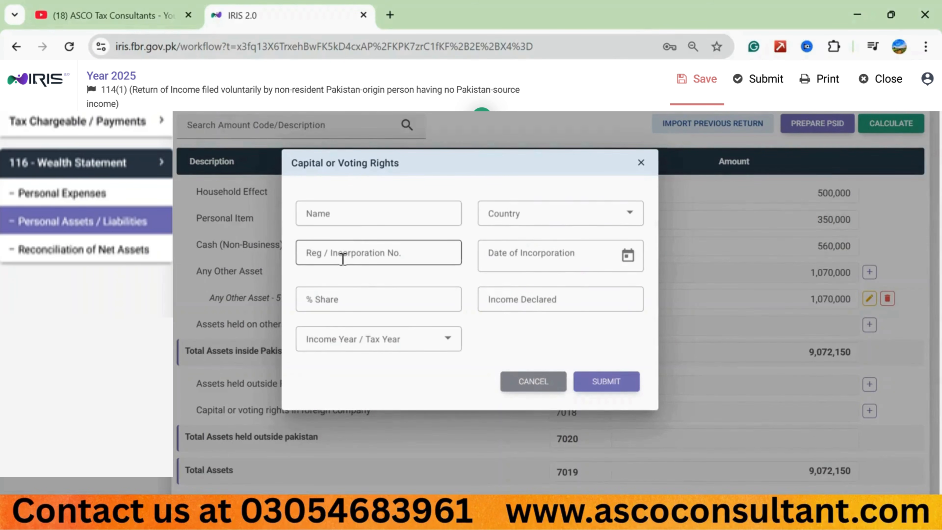
click(566, 222)
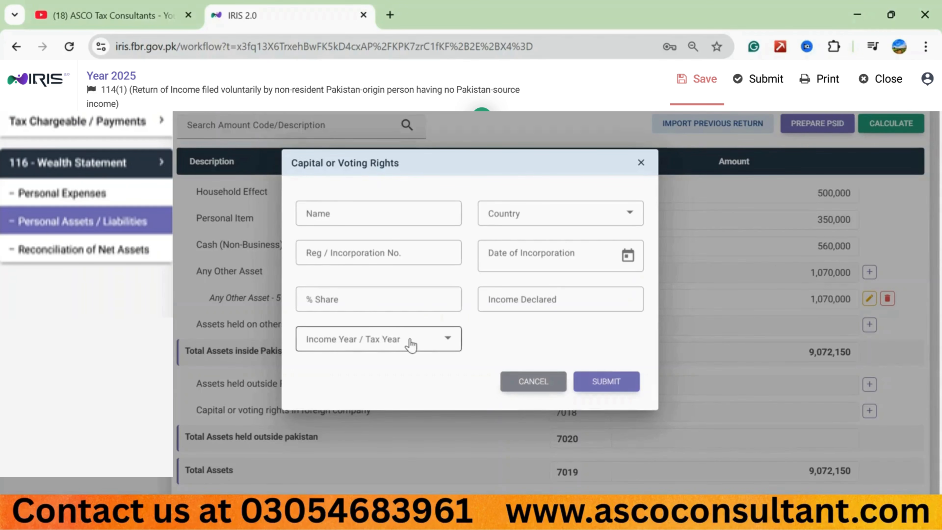
click(438, 347)
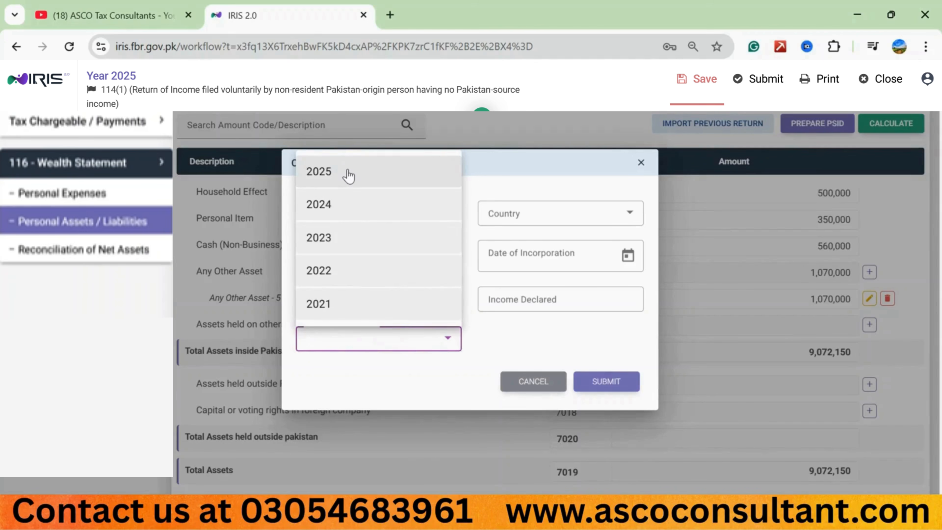
click(473, 172)
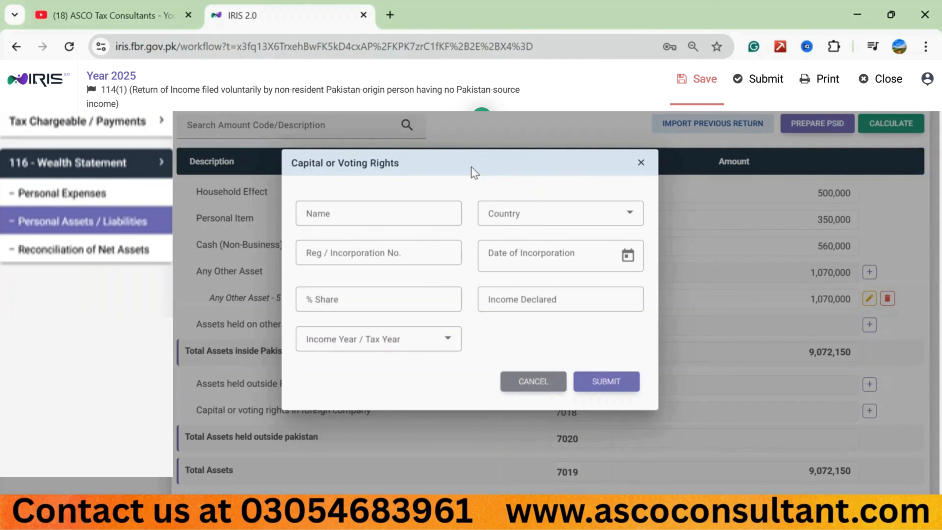
click(532, 381)
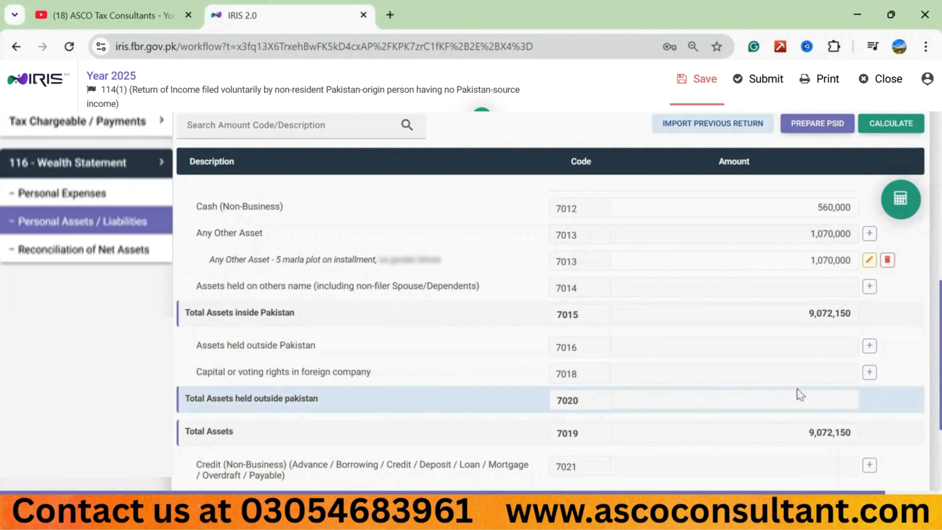
scroll(524, 348, down, 3)
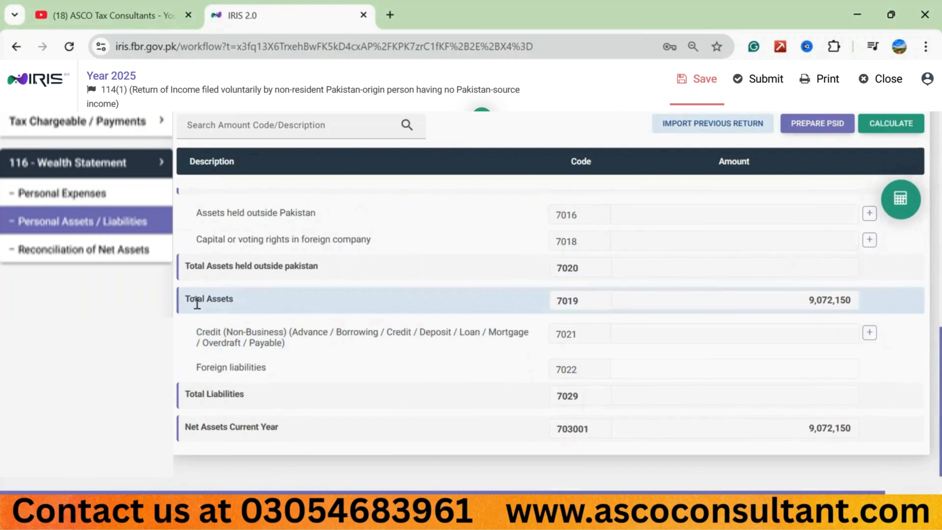
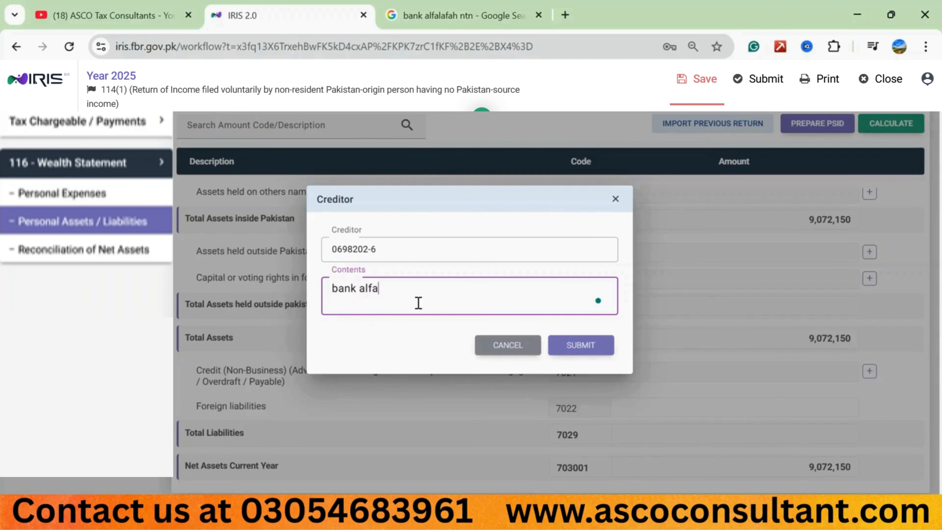
Step: Complete the creditor's contents as "bank alfalah, car loan", submit the entry and recalculate the return
key(BackSpace)
key(BackSpace)
key(BackSpace)
key(BackSpace)
key(BackSpace)
text(car loan)
click(590, 349)
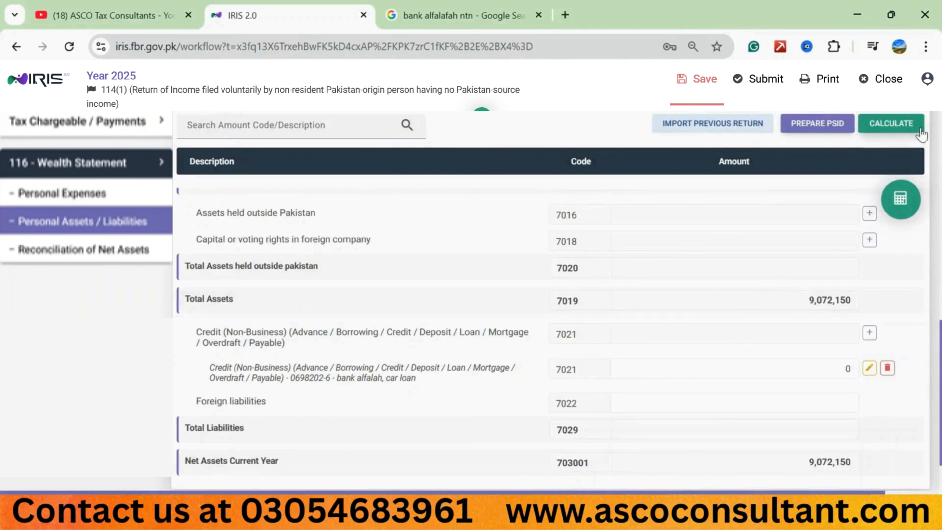
click(897, 124)
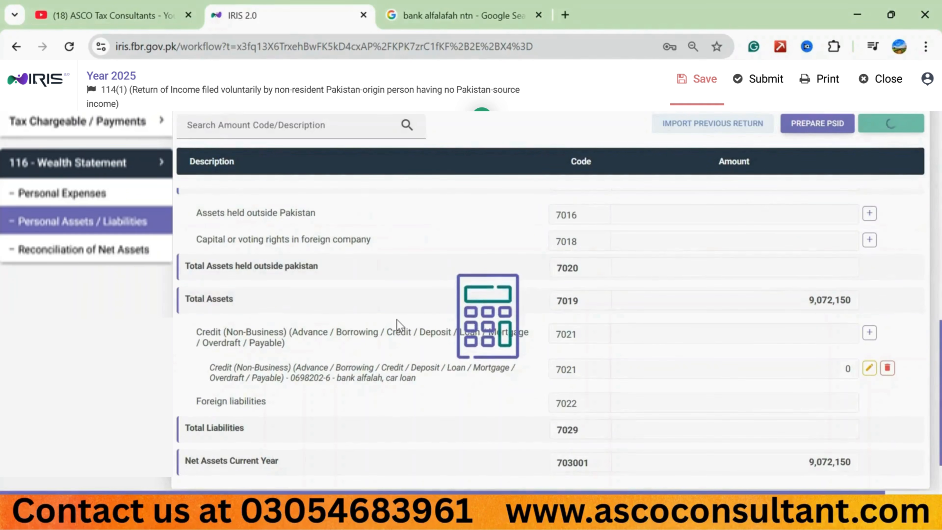
Step: Set the bank alfalah car loan's amount under Credit (Non-Business) to 500,000 and recalculate the return
click(810, 367)
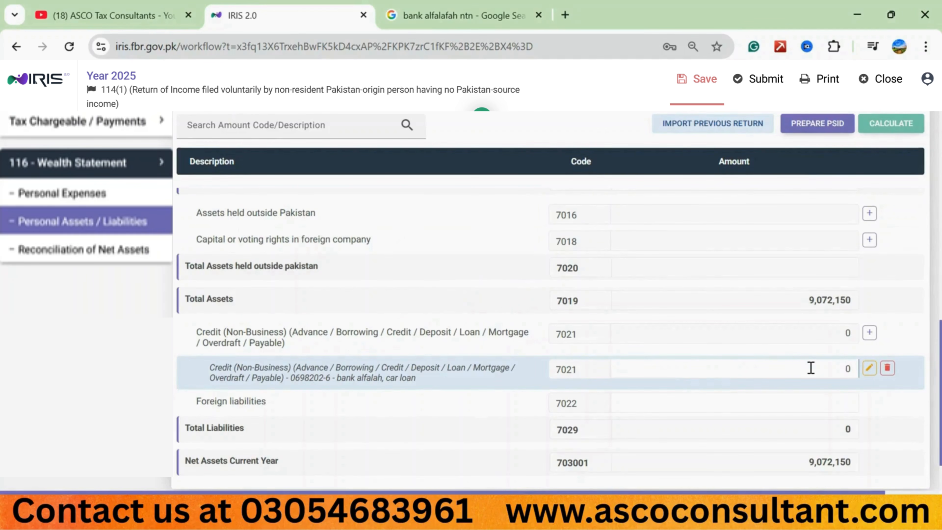
double_click(811, 367)
text(5000000)
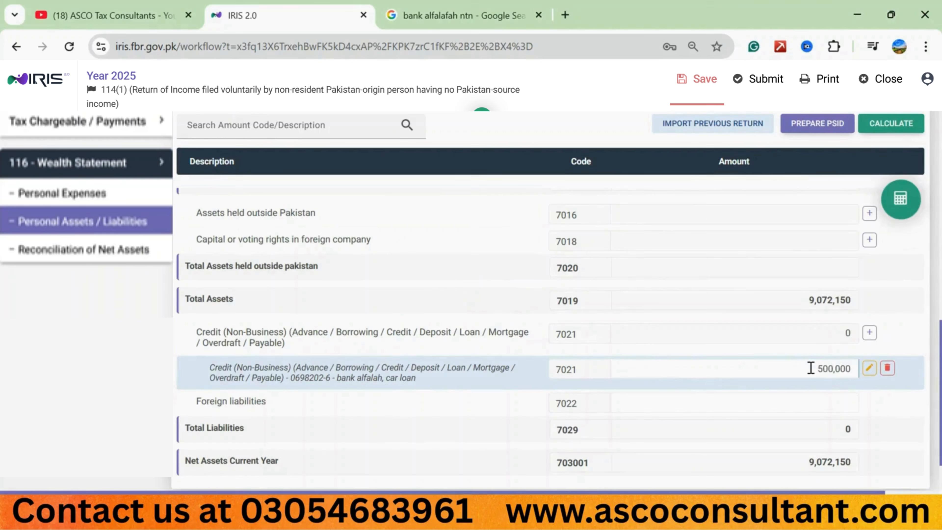
click(894, 128)
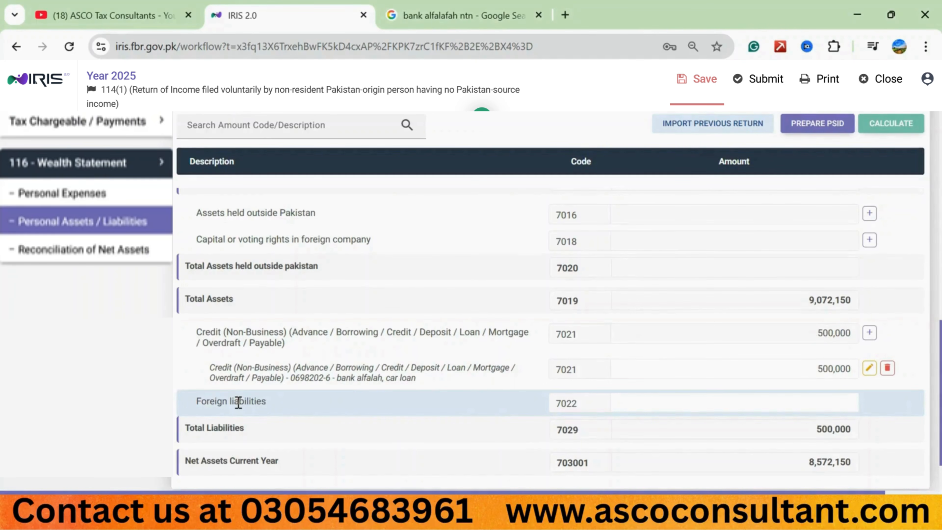
Step: Review the Foreign liabilities field and all declared personal assets and liabilities from Agricultural Property through Net Assets Current Year
click(749, 410)
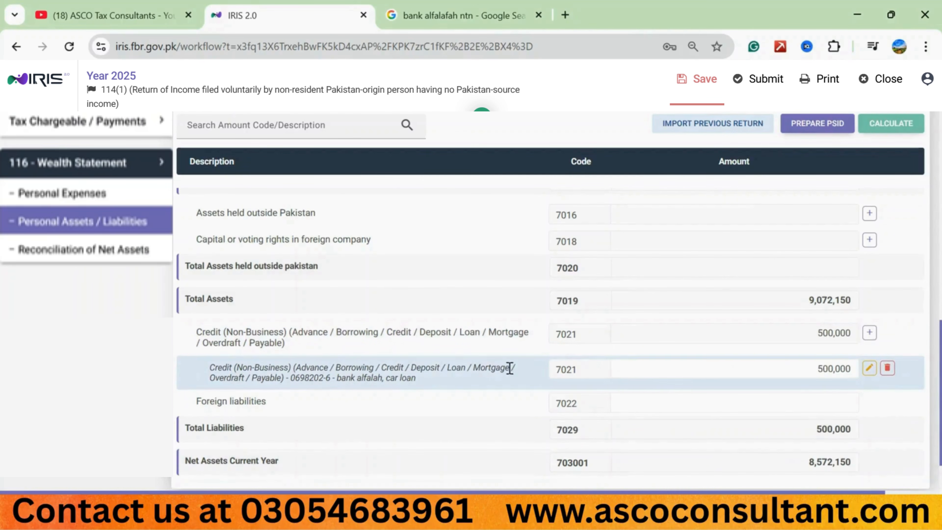
scroll(420, 374, up, 10)
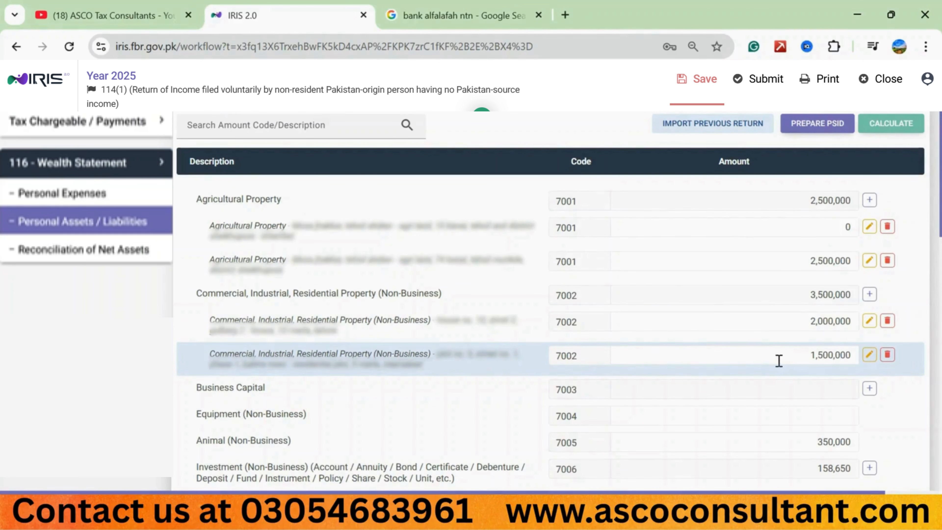
scroll(779, 361, down, 5)
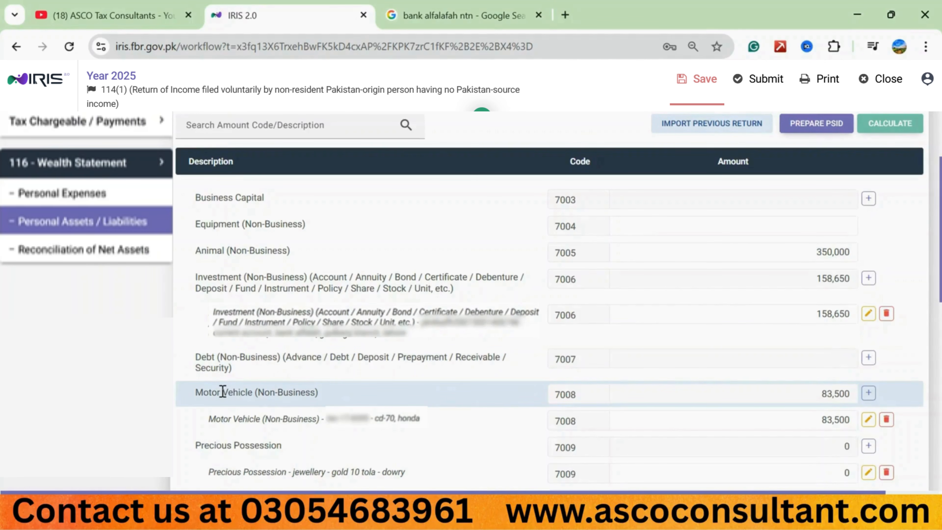
scroll(222, 391, down, 4)
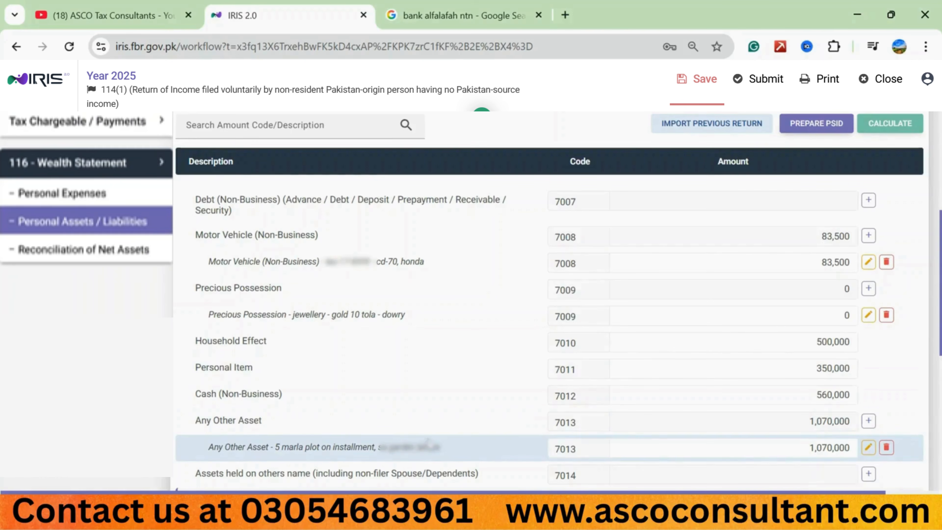
scroll(427, 444, down, 5)
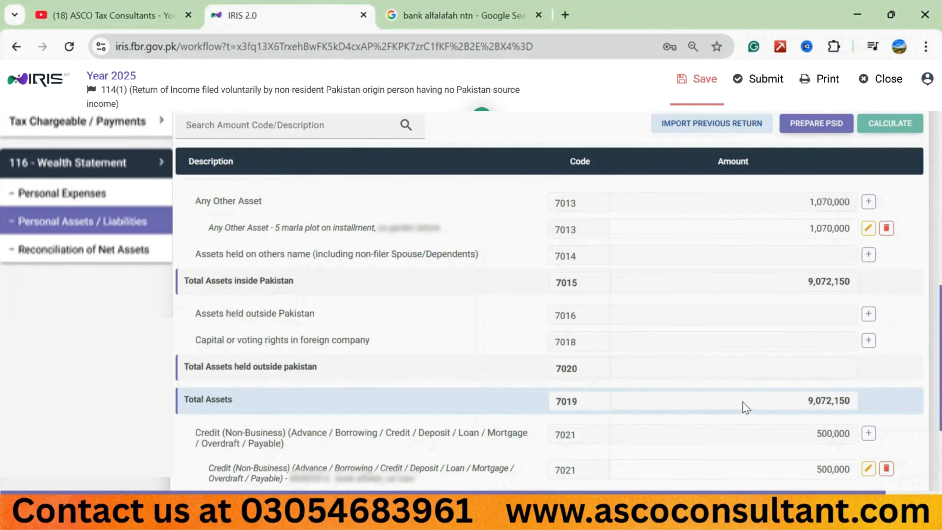
scroll(501, 390, down, 3)
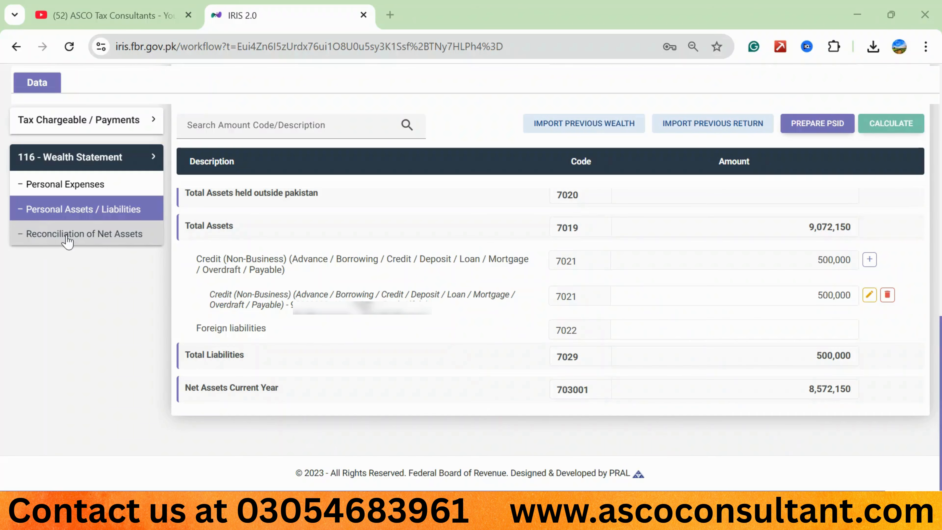
Step: Open Reconciliation of Net Assets and examine the Proceeds Realization Certificate's remitter, beneficiary and transaction details in the PDF viewer
click(53, 243)
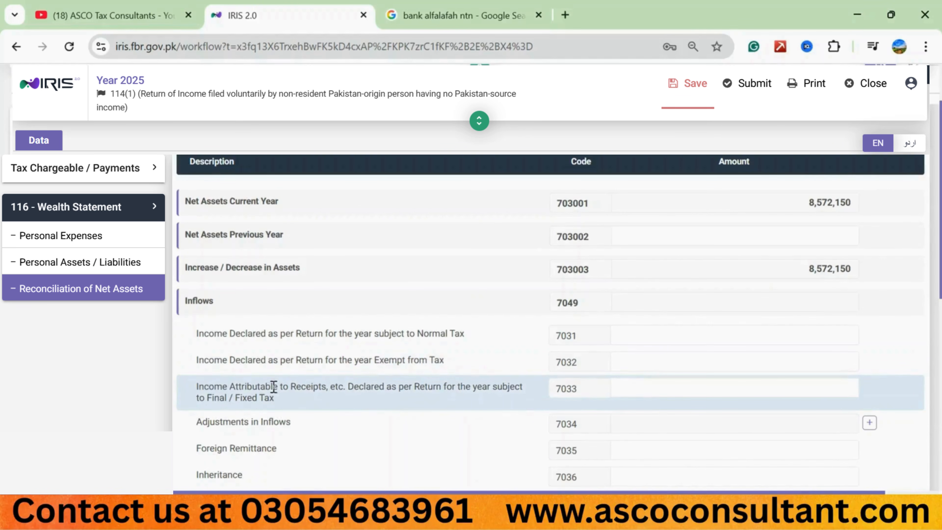
scroll(281, 398, down, 4)
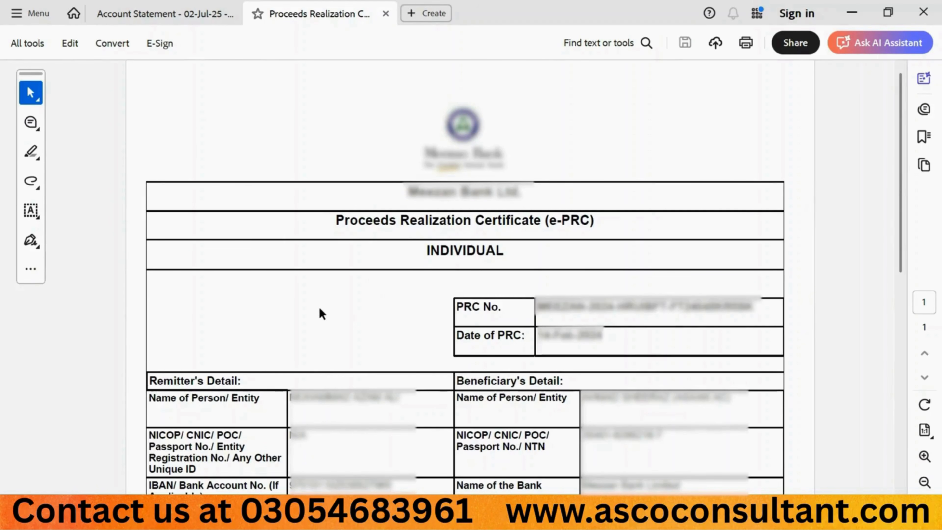
scroll(322, 313, down, 7)
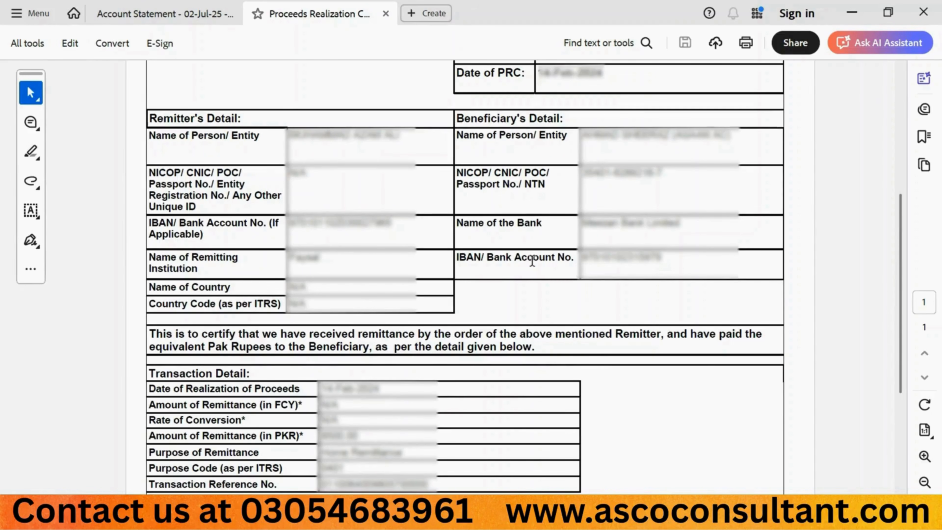
scroll(531, 261, down, 4)
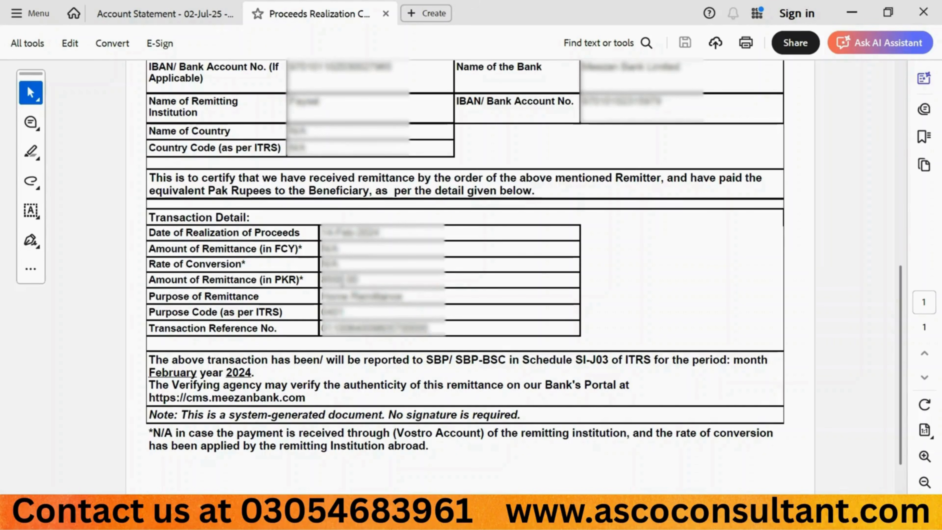
Step: Return to IRIS in the browser and set the Foreign Remittance (7035) inflow to 8,500
key(alt+Tab)
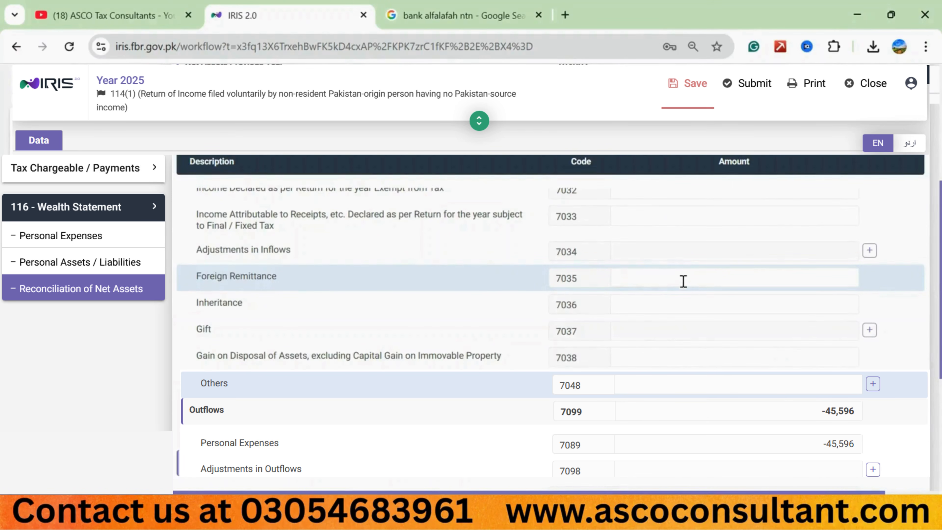
click(702, 280)
text(8500)
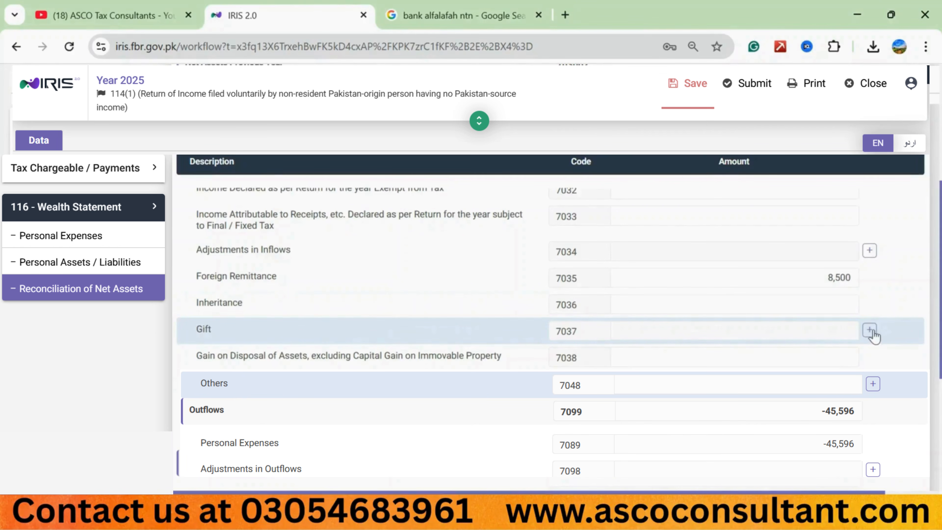
Step: Examine the entry forms for the Gift (7037) and Others (7048) inflows, adding no entries
click(865, 331)
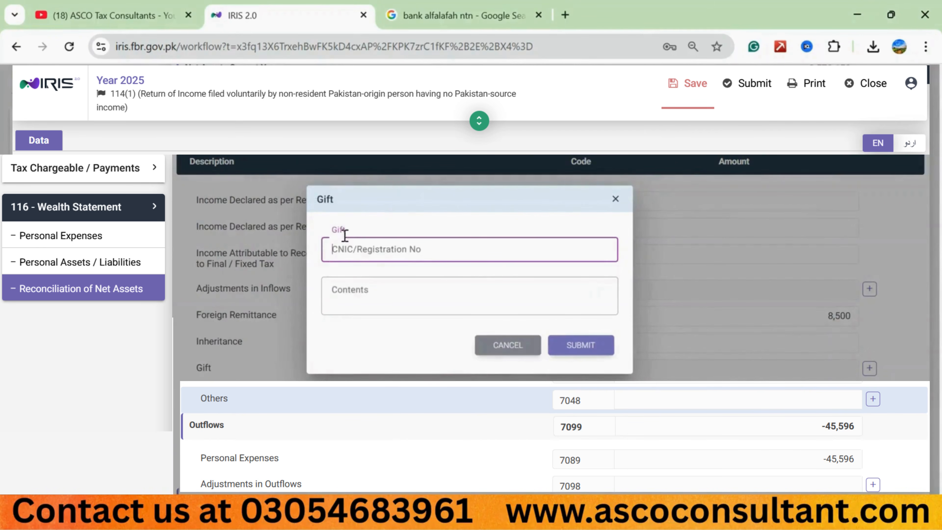
click(362, 249)
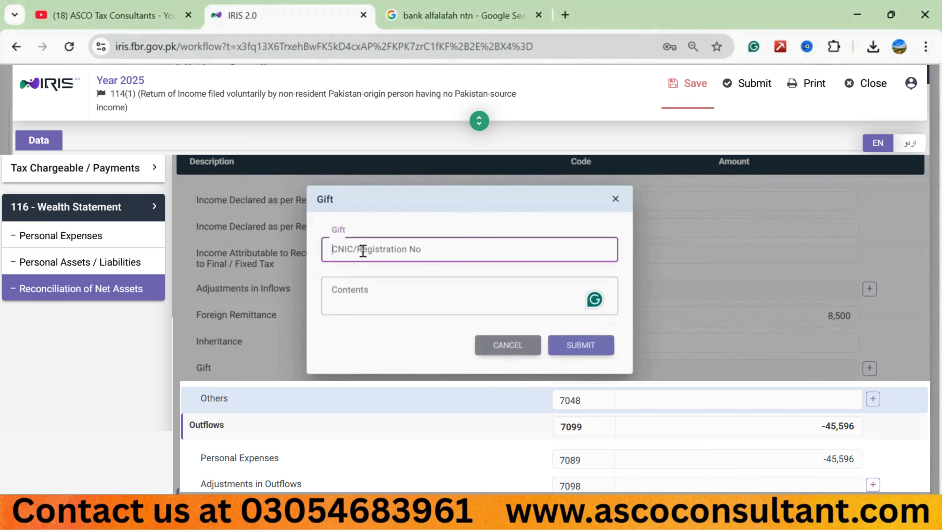
click(351, 289)
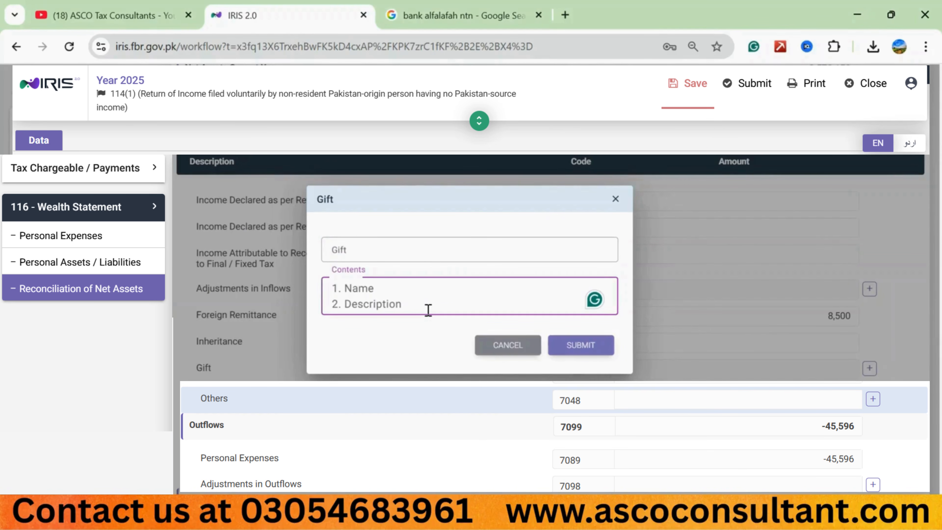
click(503, 356)
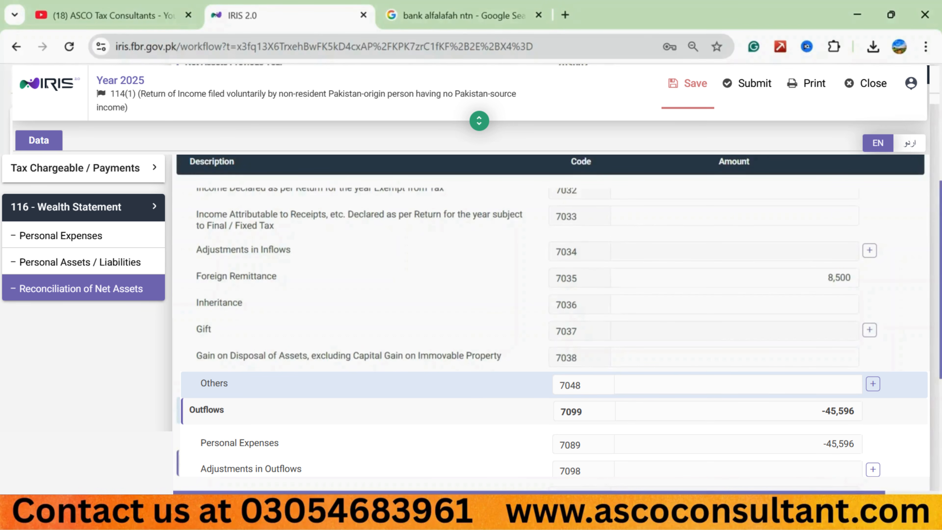
click(873, 384)
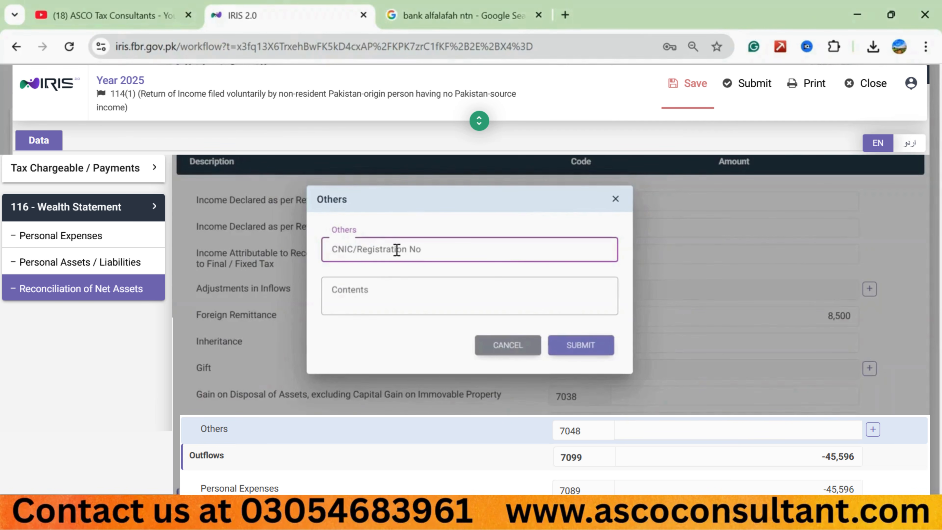
text(-)
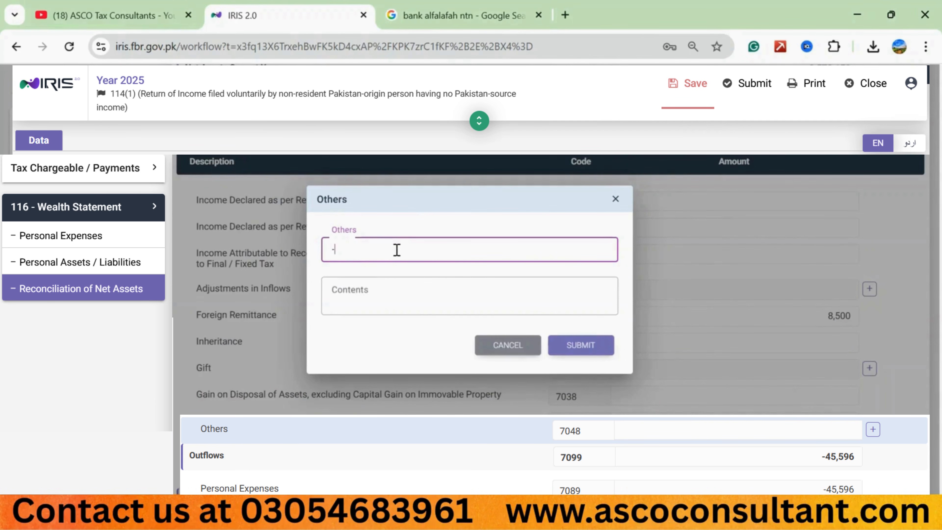
click(355, 295)
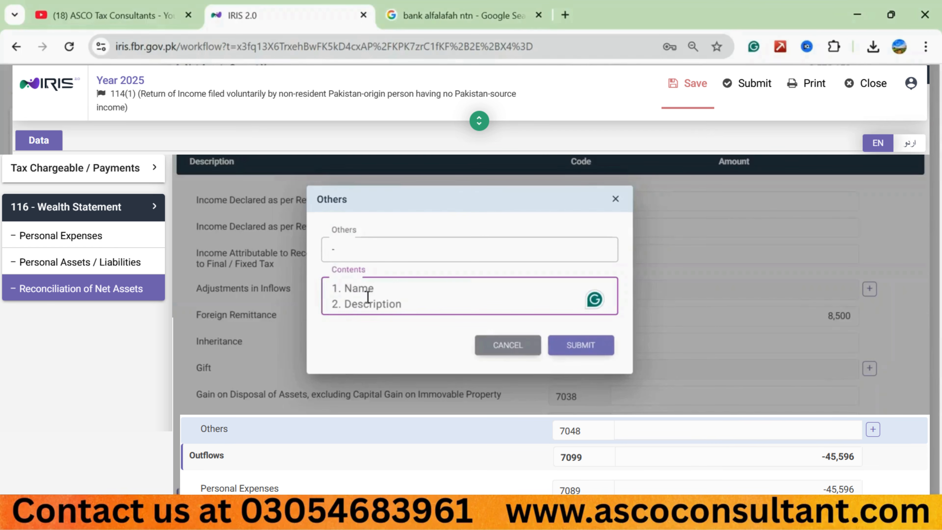
click(507, 351)
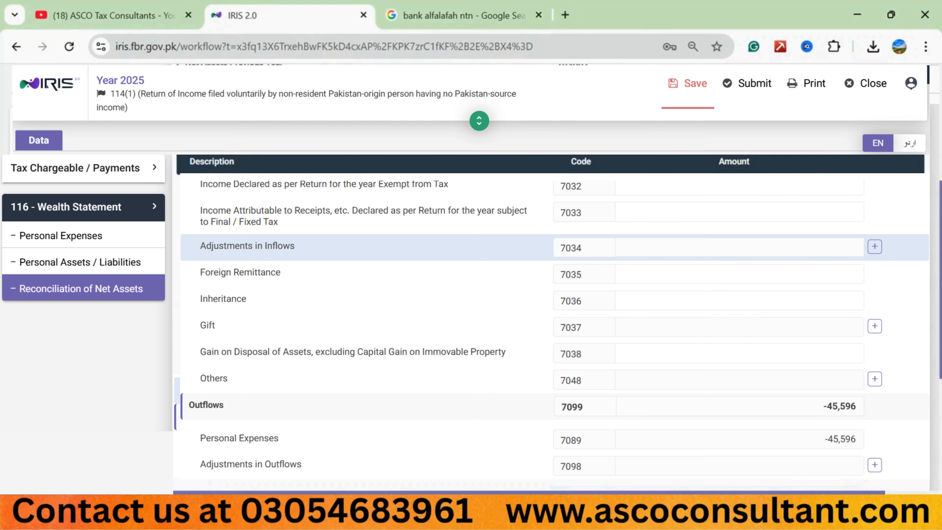
Step: Examine the Adjustments in Outflows (7098) entry form and the Assets Transferred / Sold / Gifted / Donated (703004) field, adding no entries
scroll(259, 295, down, 3)
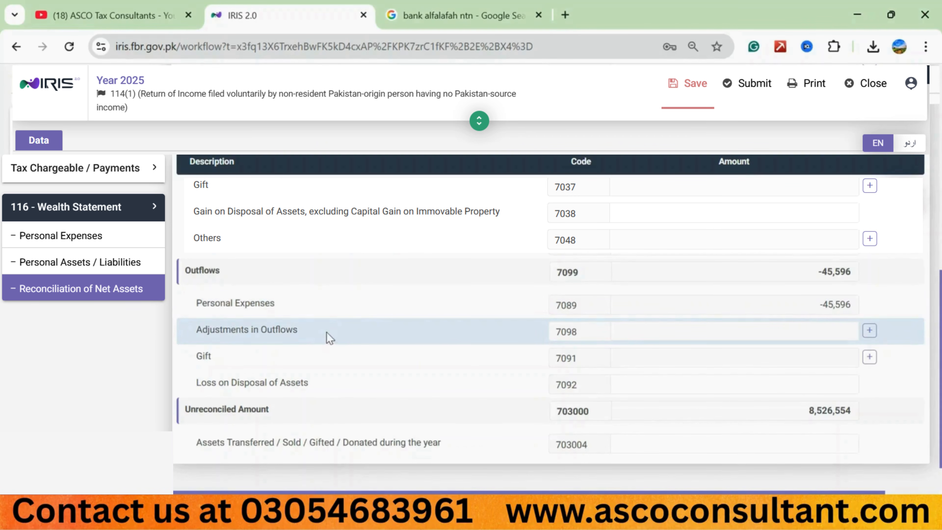
click(869, 330)
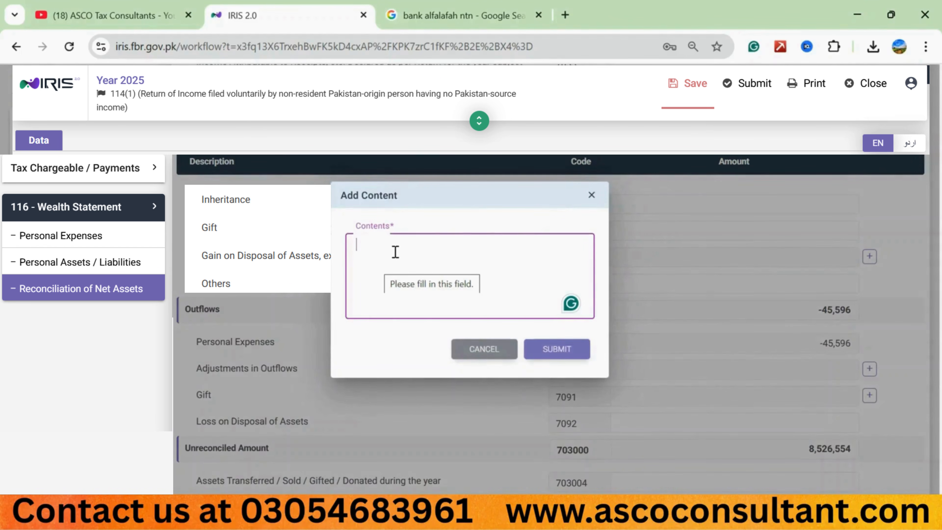
click(482, 348)
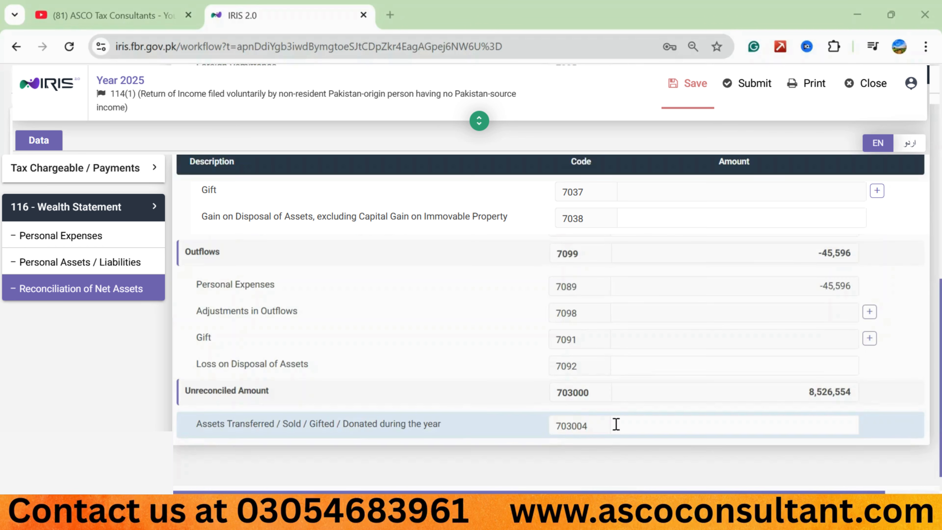
click(775, 422)
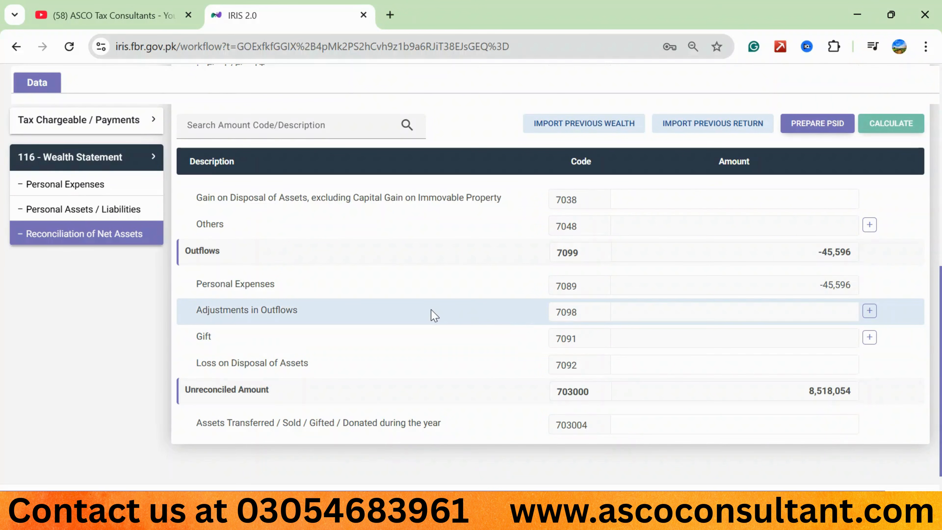
Step: Review the net assets and inflows in the reconciliation and select the Unreconciled Amount (703000) figure
scroll(248, 319, up, 7)
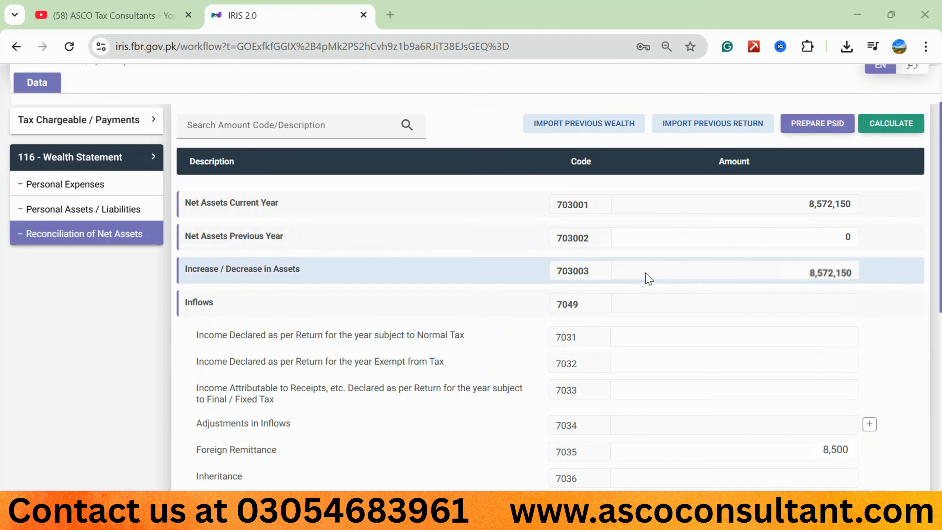
scroll(645, 275, down, 10)
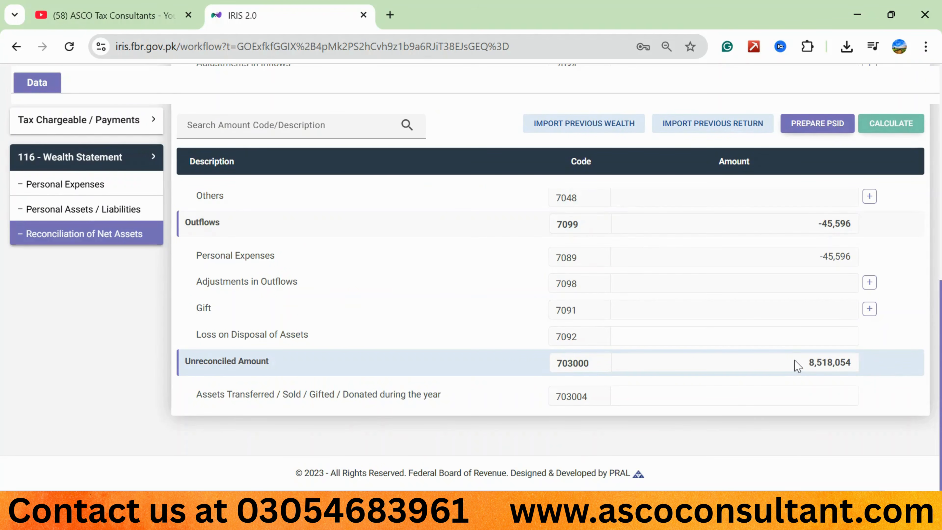
drag(807, 362, 854, 365)
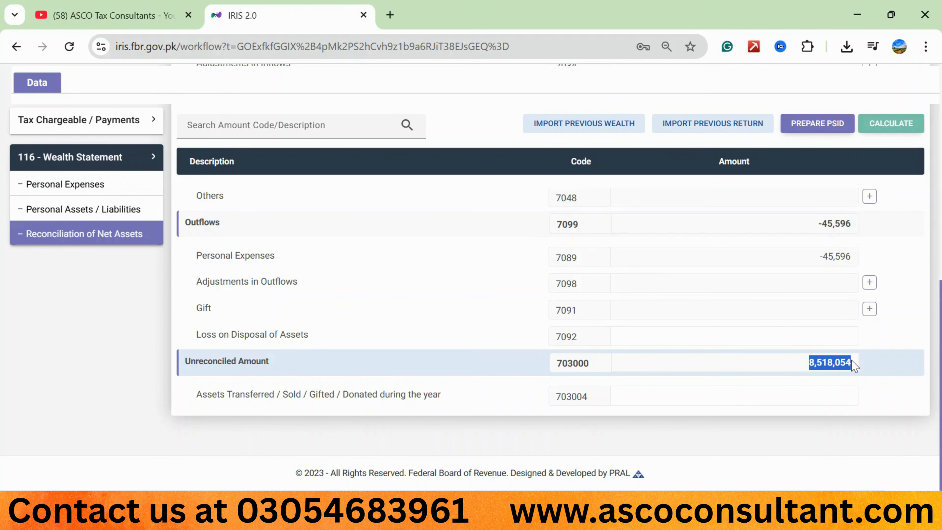
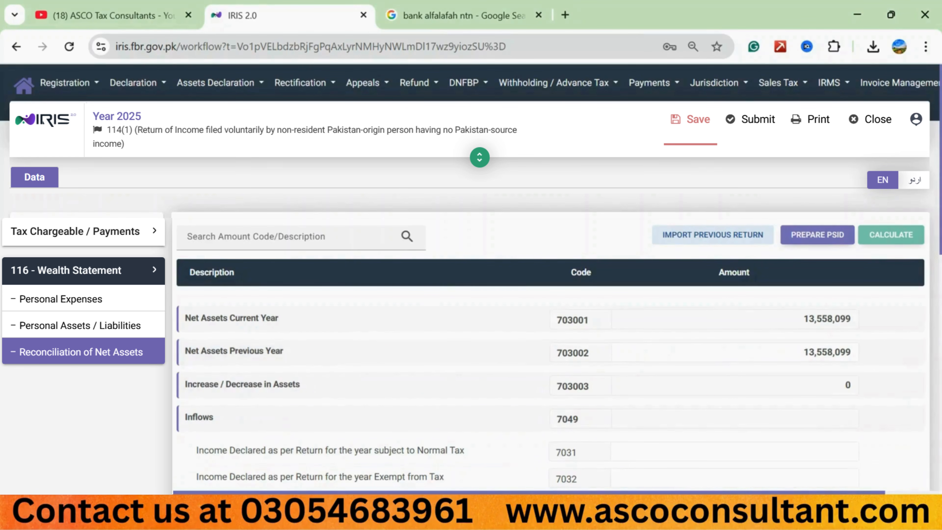
Step: Review the property, investment, vehicle, possession and cash entries under Personal Assets / Liabilities of the wealth statement
click(79, 325)
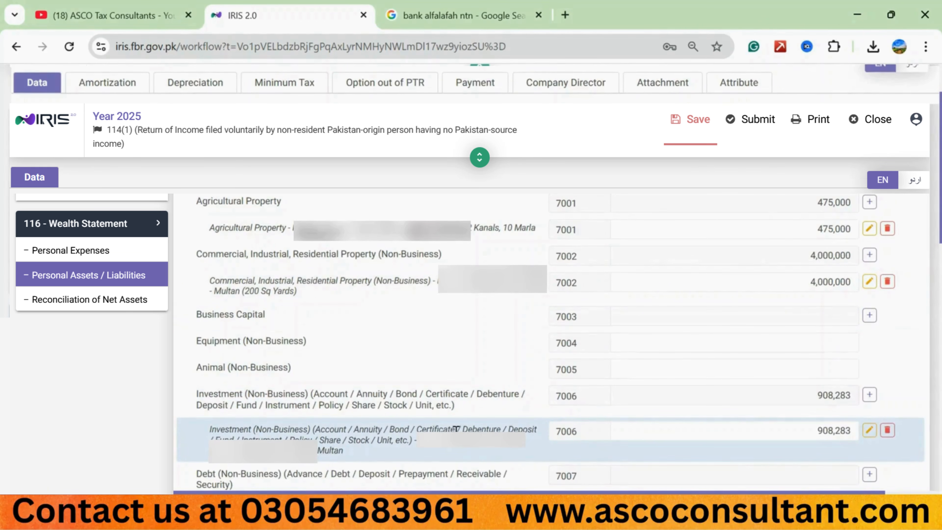
scroll(356, 388, down, 5)
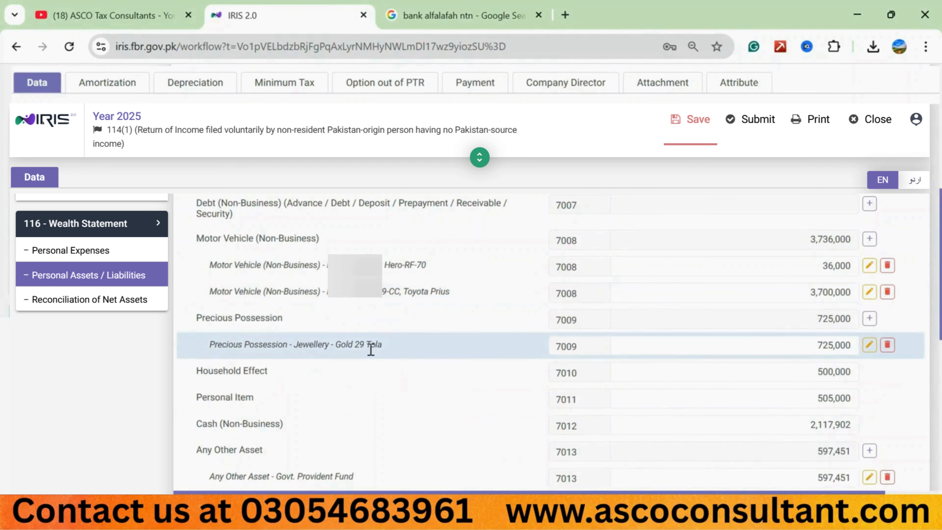
scroll(349, 263, down, 4)
scroll(248, 367, down, 3)
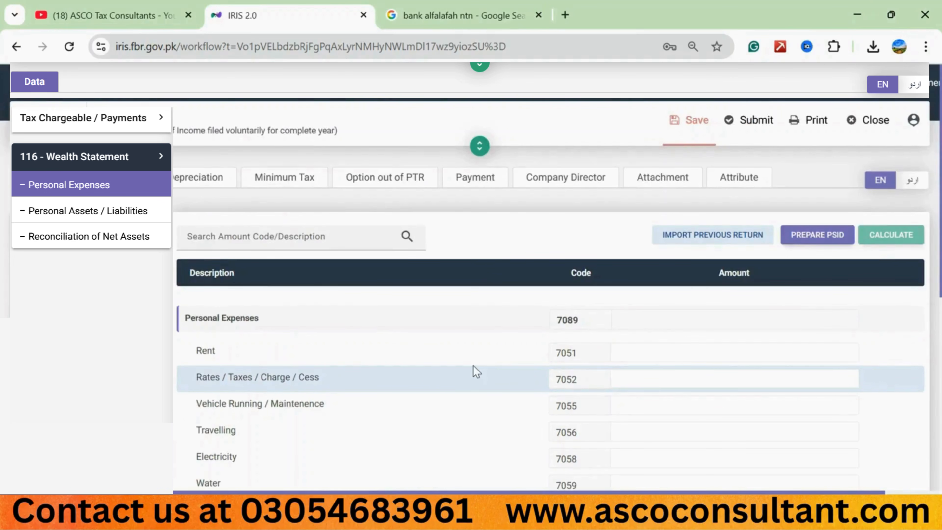
Step: In Personal Expenses, set Other Personal / Household Expenses (7087) to 104,404 and recalculate
scroll(476, 371, down, 10)
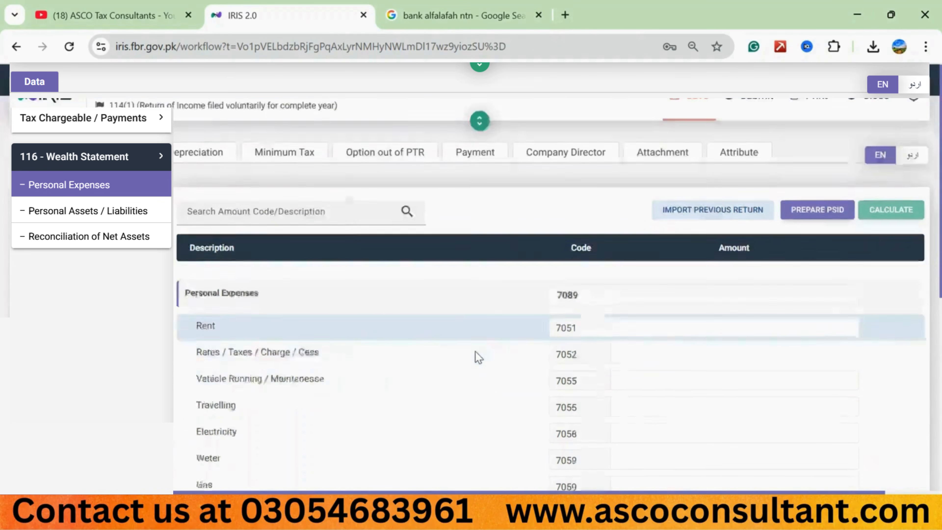
click(676, 362)
text(10)
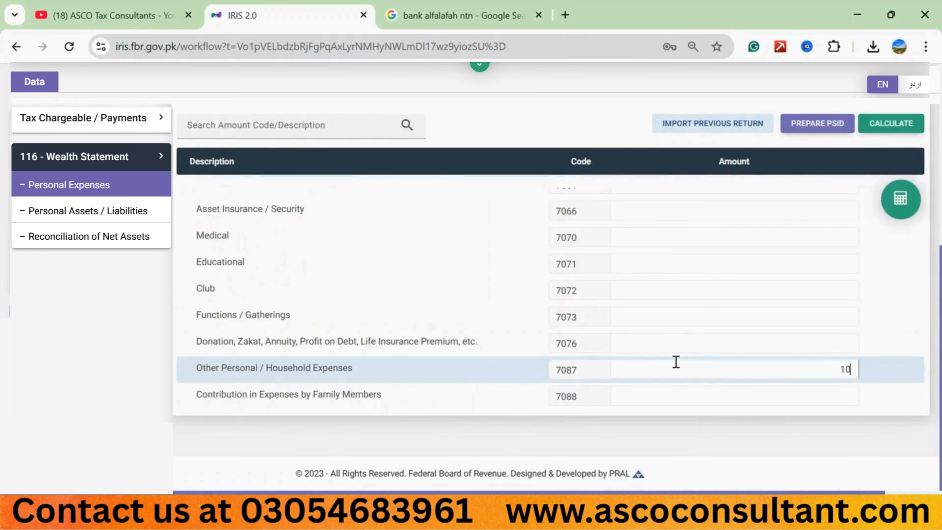
text(4,404)
click(891, 123)
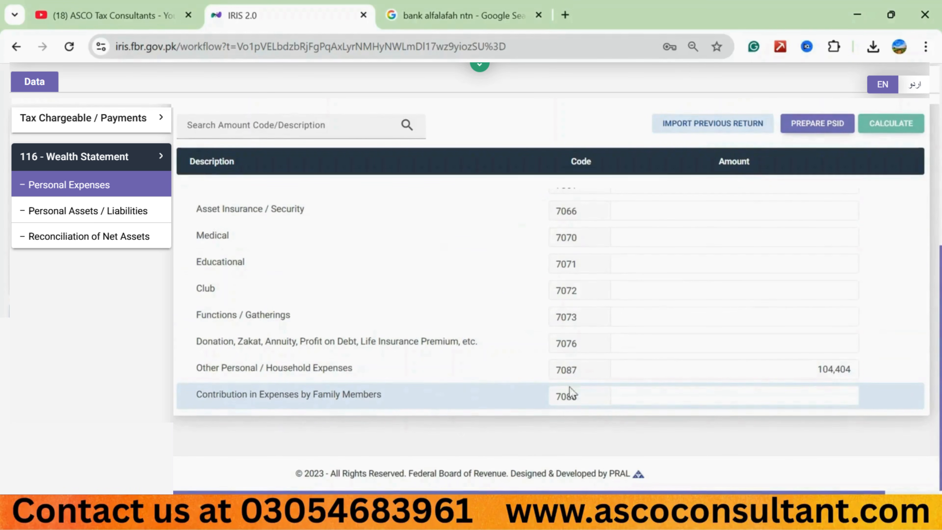
Step: Set Contribution in Expenses by Family Members (7088) to 150,000 and recalculate the personal expenses
click(741, 392)
text(150,000)
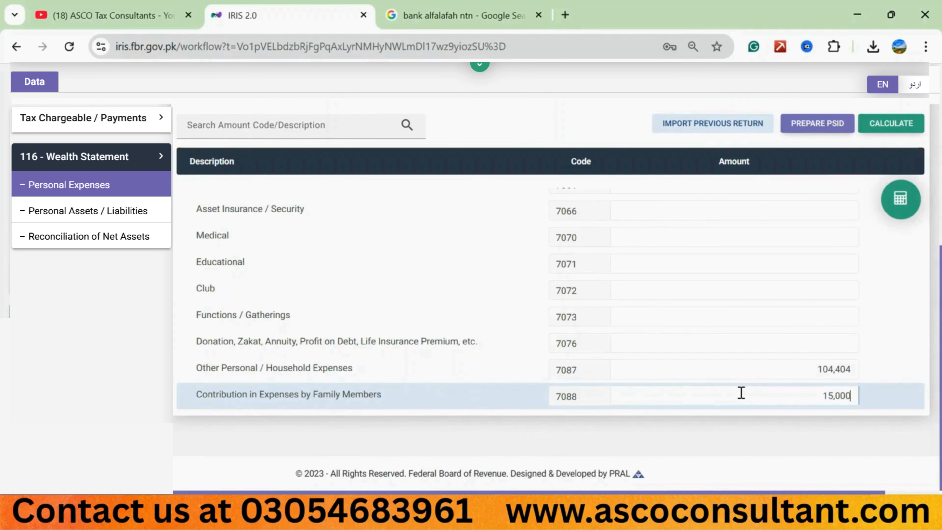
click(882, 125)
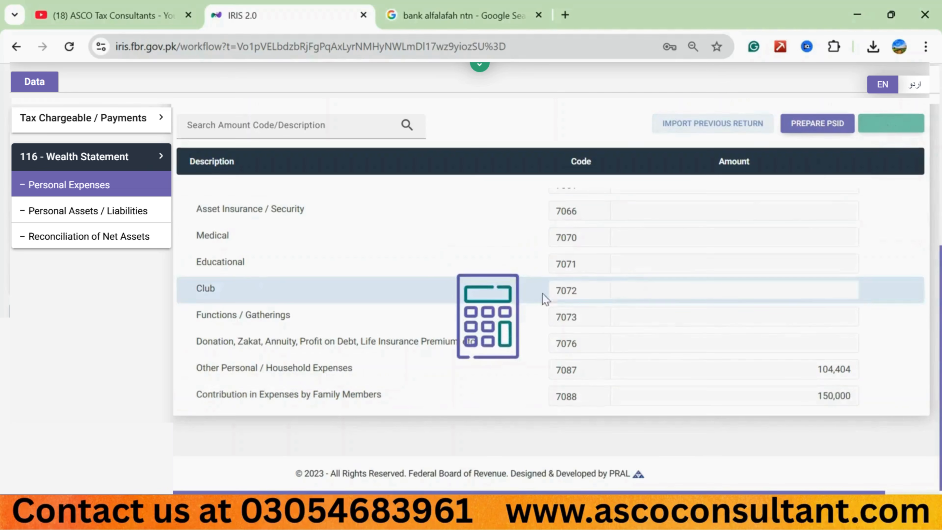
Step: In Personal Assets / Liabilities, set the existing Investment (Non-Business) (7006) entry to 150,658 and recalculate
scroll(504, 301, up, 7)
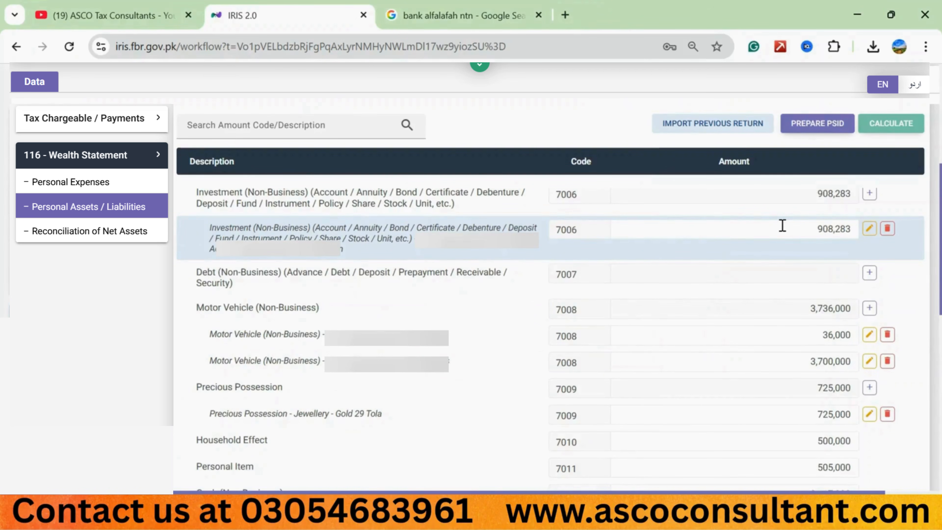
click(782, 225)
text(15)
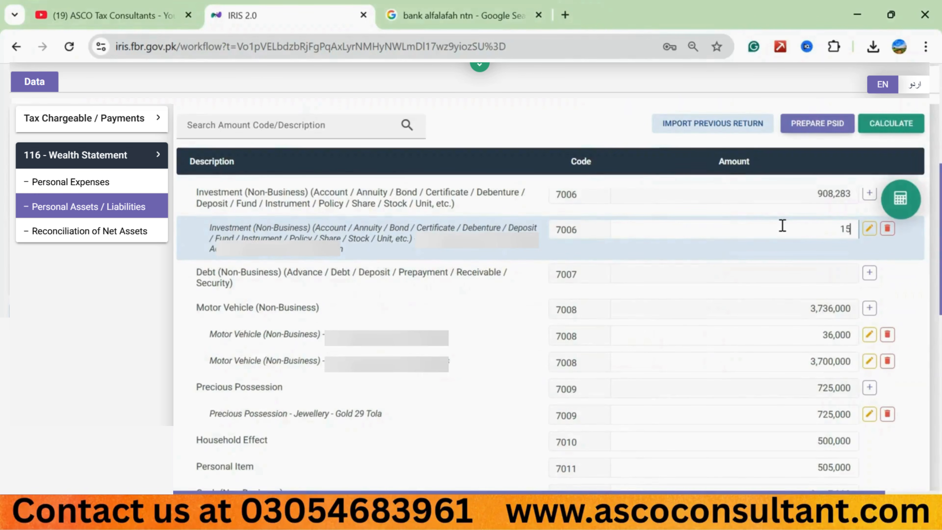
text(0,658)
click(889, 123)
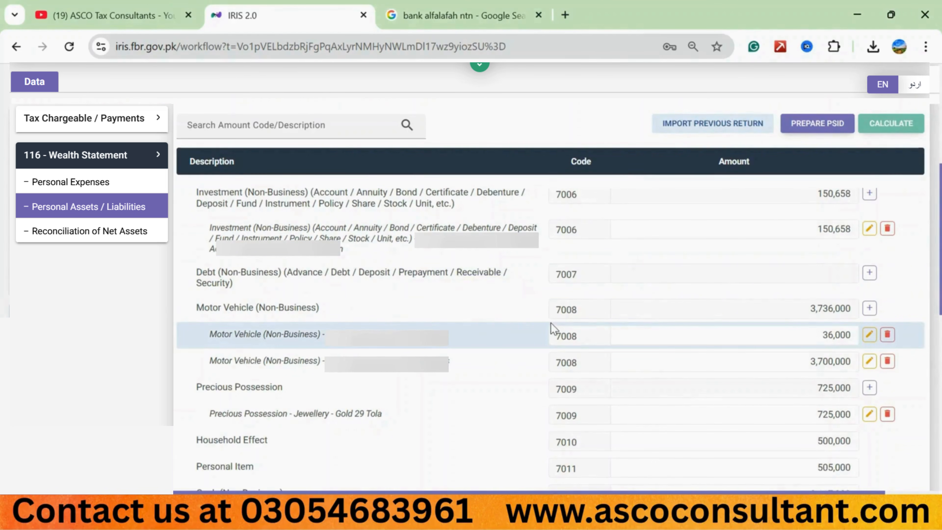
Step: Set the existing Credit (Non-Business) (7021) liability entry to 8,600 and recalculate the net assets
scroll(553, 329, down, 10)
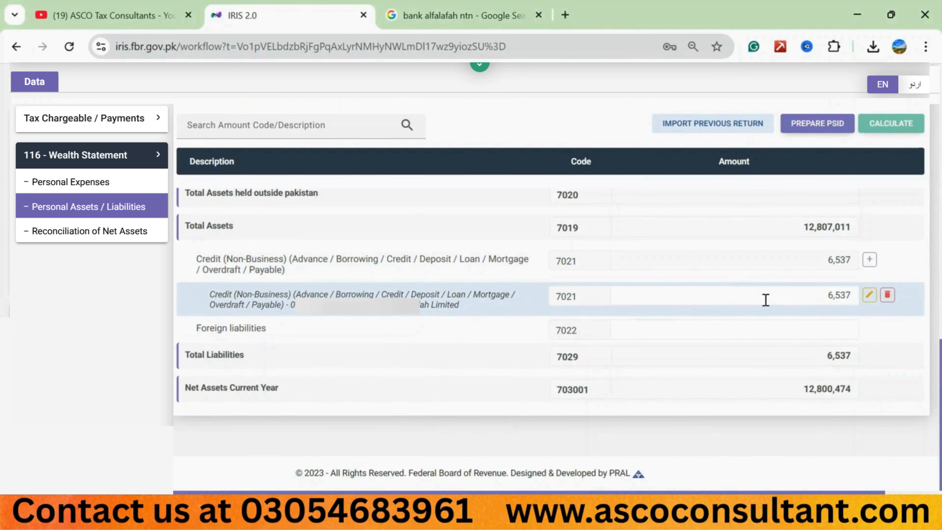
double_click(804, 303)
text(8600)
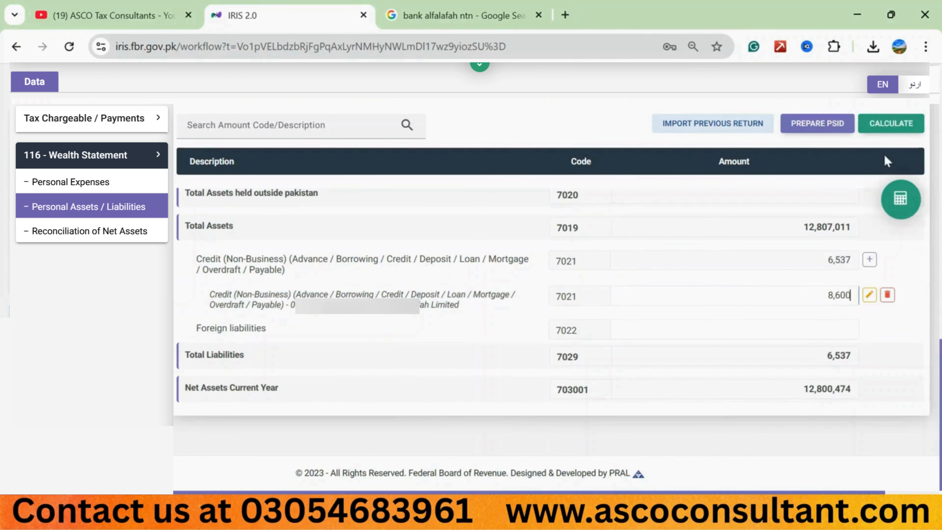
click(882, 124)
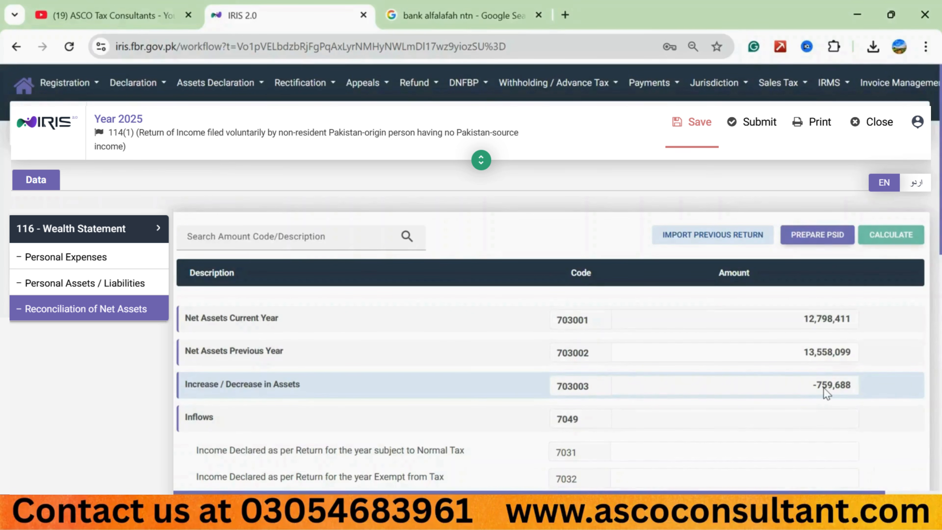
Step: In Reconciliation of Net Assets, set the Foreign Remittance (7035) inflow to 8,500, recalculate, and review the outflows
scroll(704, 378, down, 5)
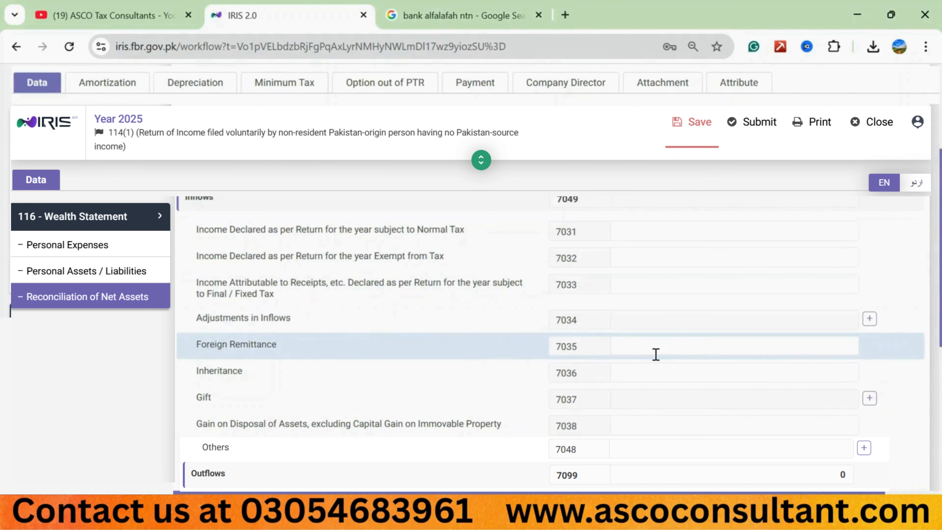
click(694, 353)
text(8,500)
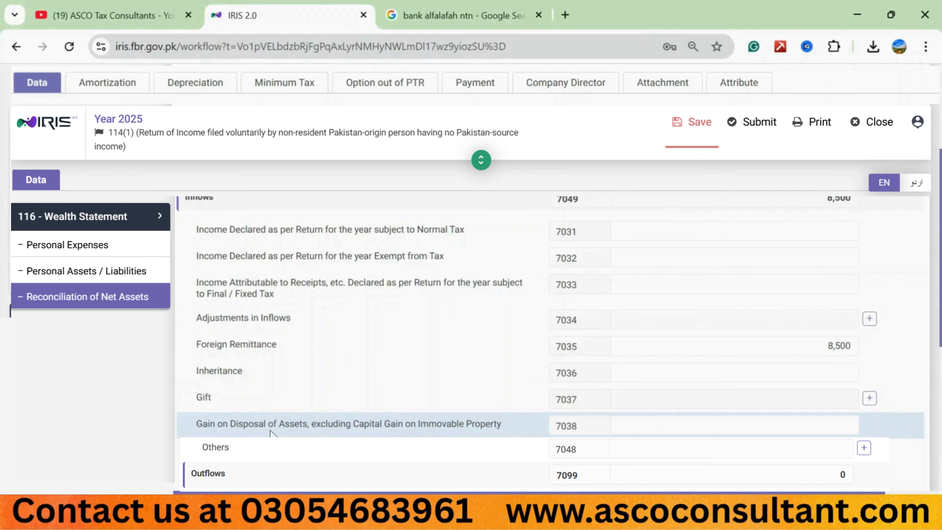
scroll(274, 447, down, 3)
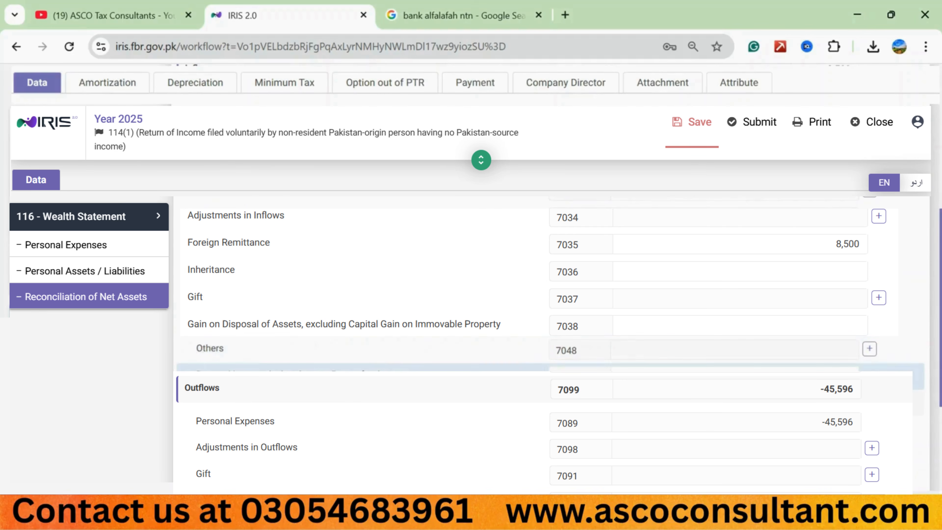
scroll(245, 359, down, 3)
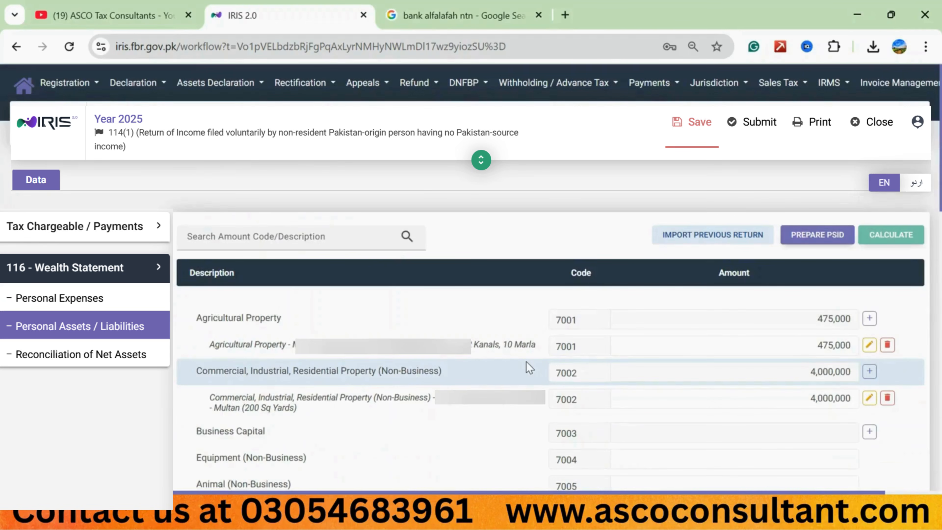
Step: Set Cash (Non-Business) (7012) to 0 in the personal assets, recalculate, and select the Unreconciled Amount (703000) in the reconciliation
scroll(766, 431, down, 10)
click(788, 406)
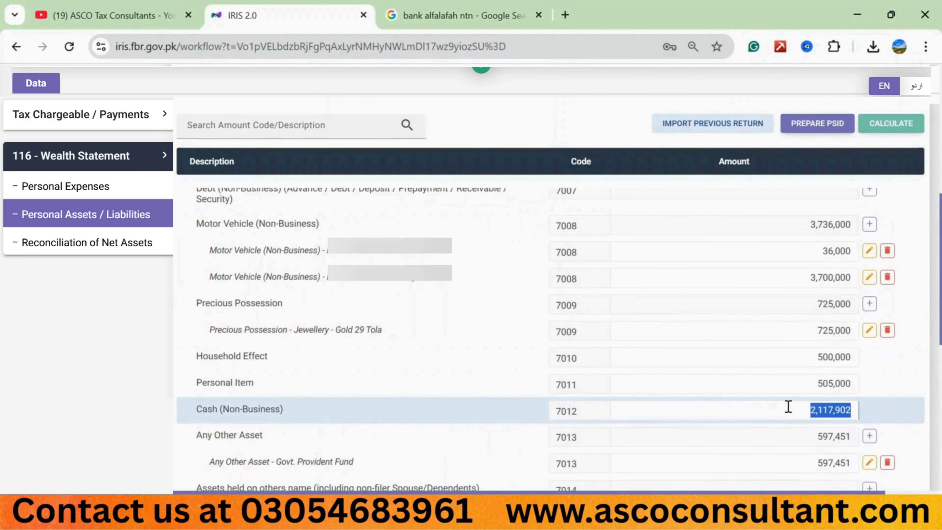
text(0)
click(890, 123)
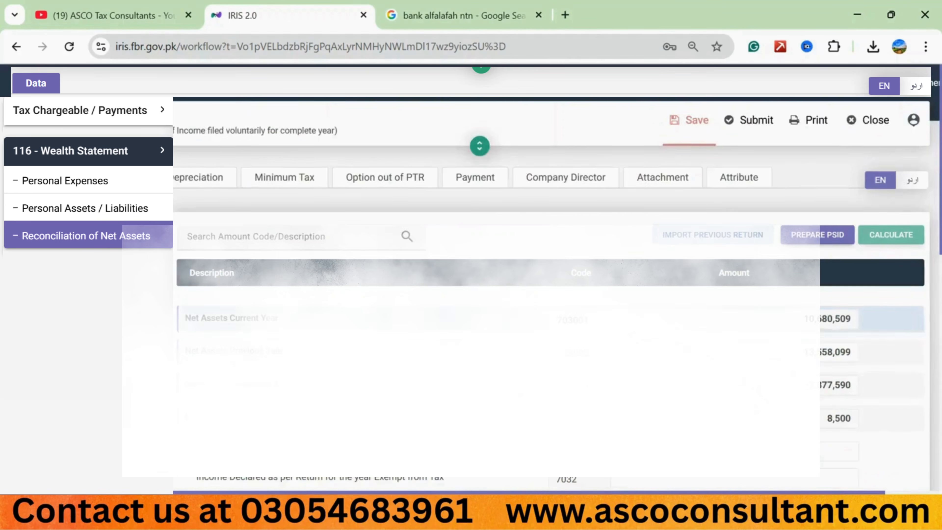
scroll(626, 326, down, 8)
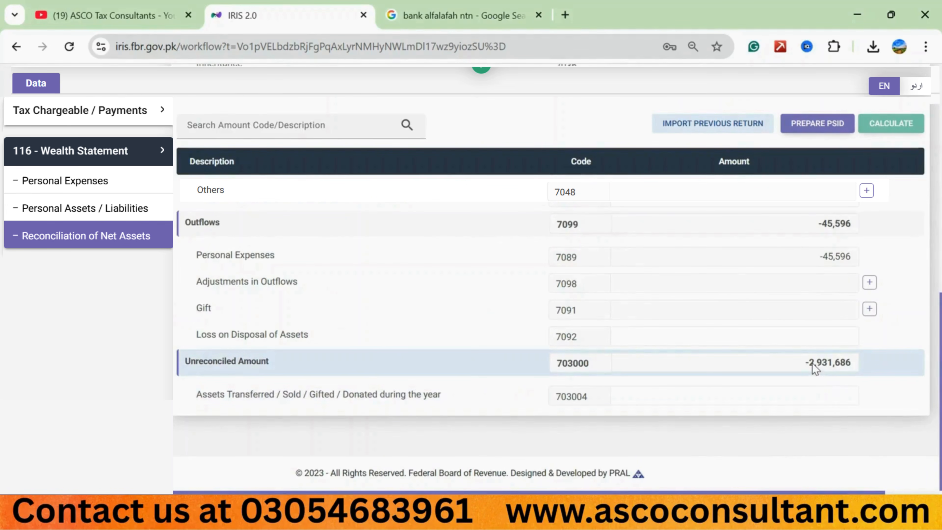
drag(812, 363, 848, 360)
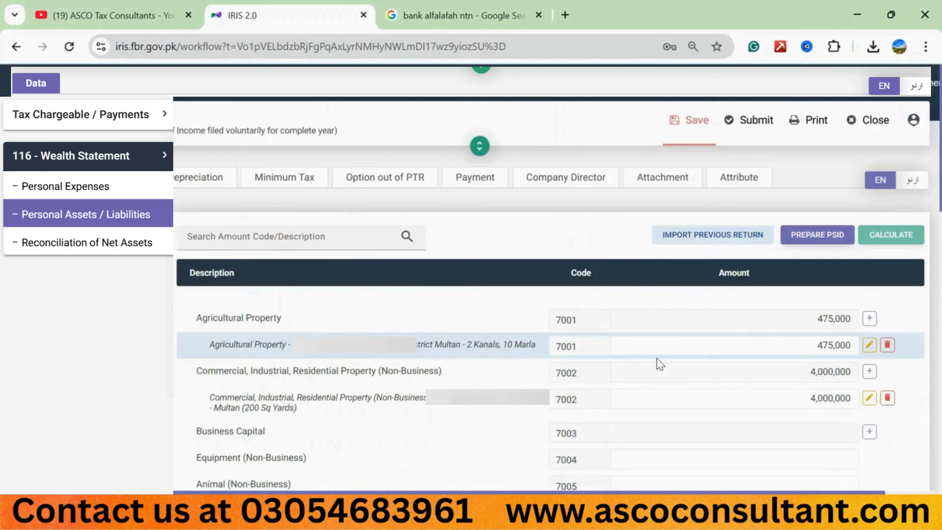
Step: Return to the Cash (Non-Business) (7012) amount under Personal Assets / Liabilities
scroll(657, 358, down, 8)
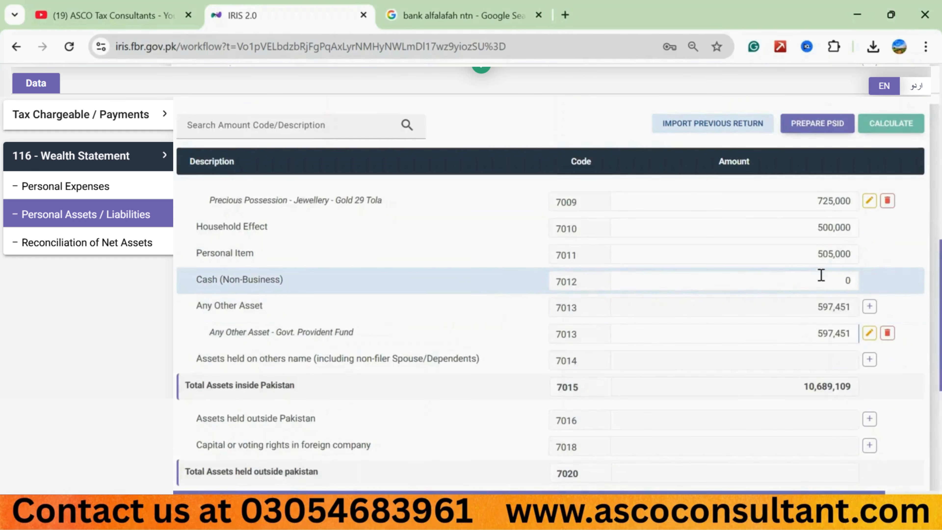